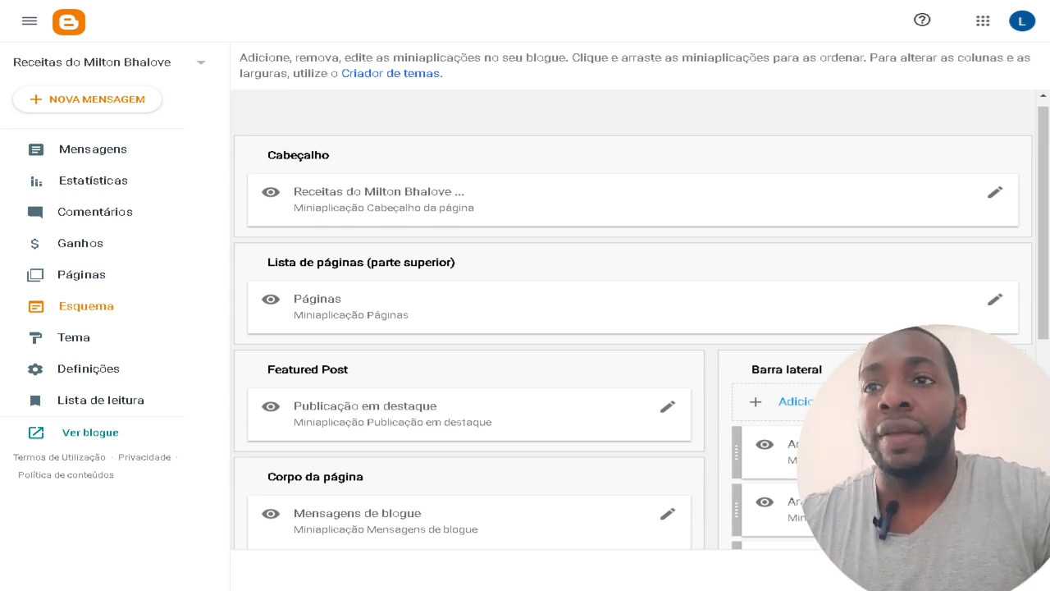
View the published blog and examine its title, description, page tabs and posts.
left_click(115, 433)
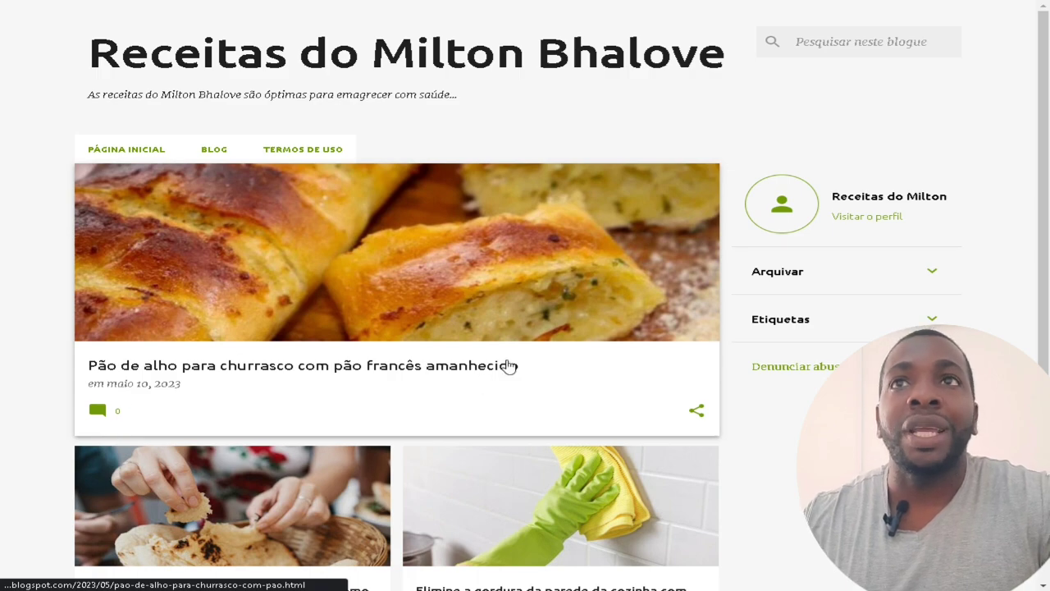
scroll(388, 255, "down", 2)
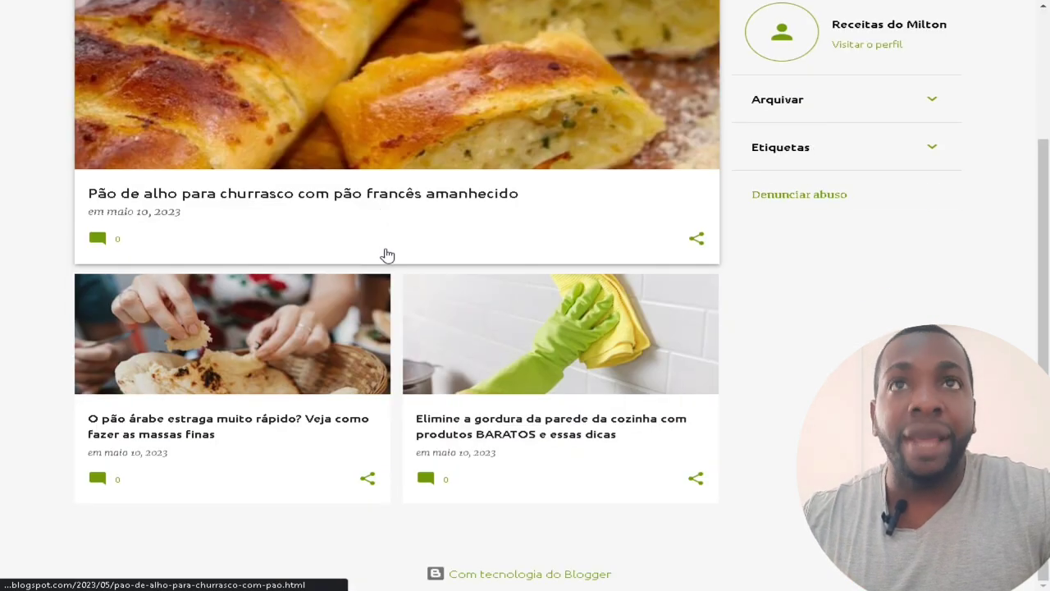
scroll(386, 262, "up", 2)
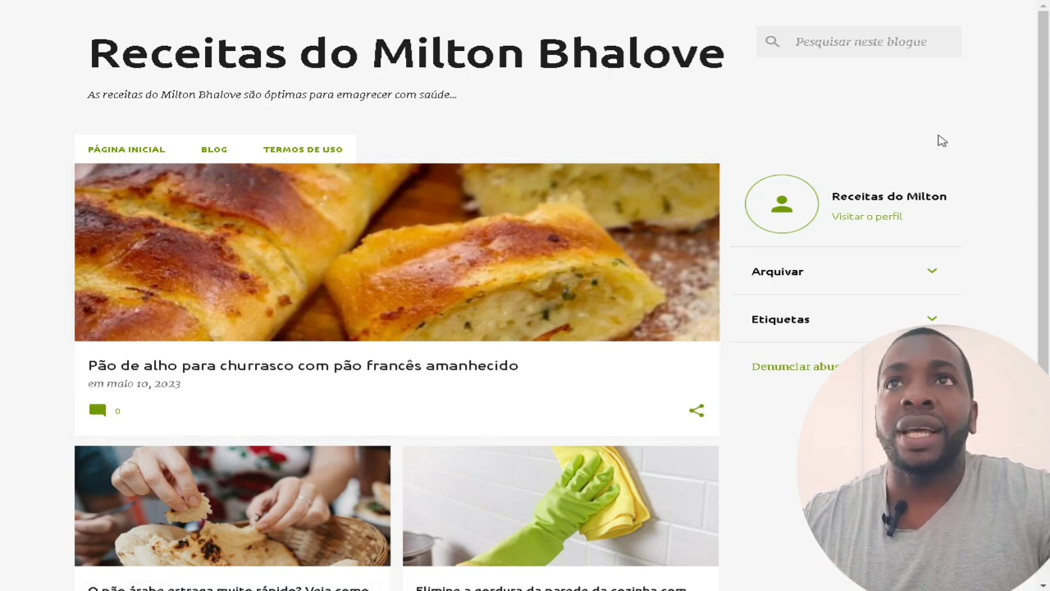
left_click_drag(115, 67, 743, 73)
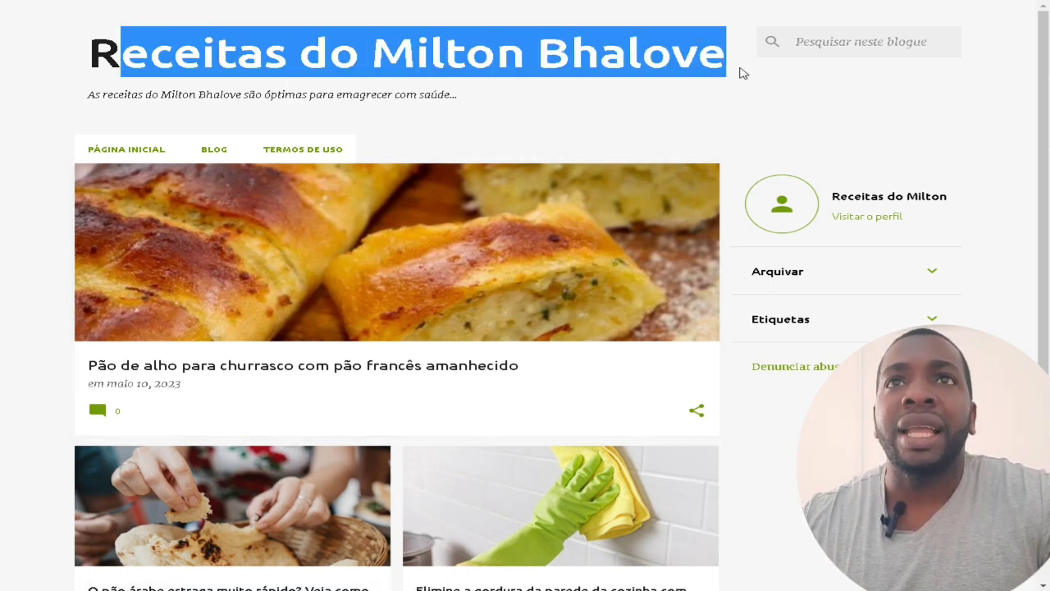
left_click_drag(162, 94, 447, 96)
scroll(832, 218, "down", 2)
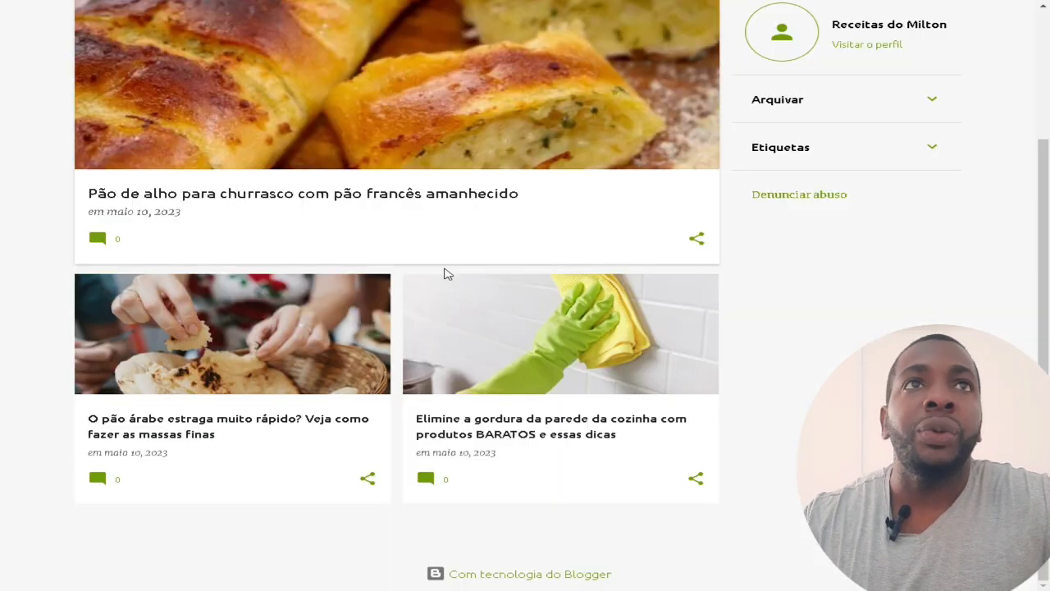
scroll(429, 251, "up", 3)
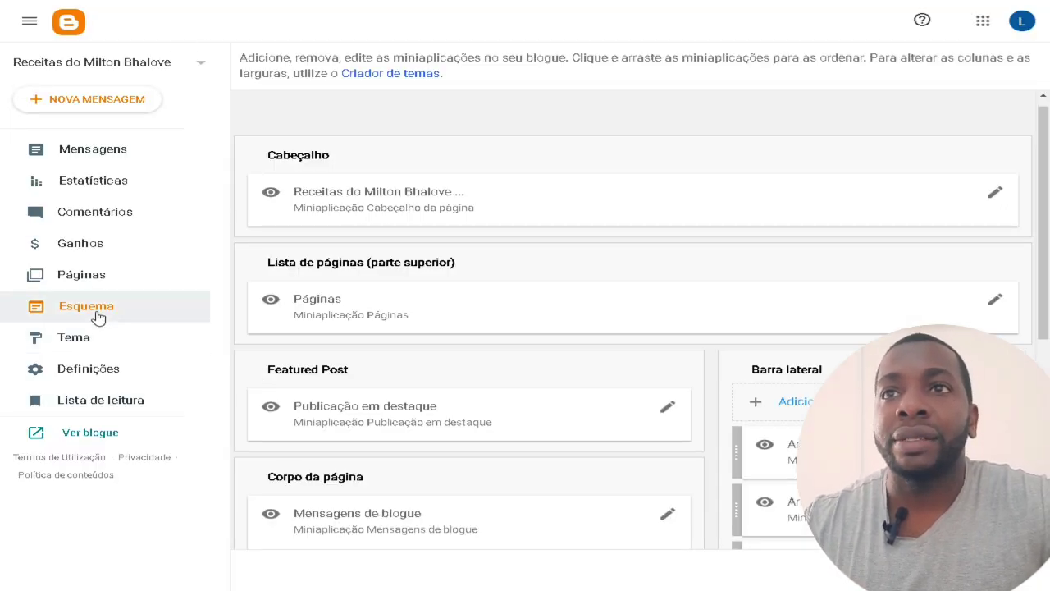
In the layout's Cabeçalho widget, choose to upload an image from the computer and select 356804-original.
left_click(97, 315)
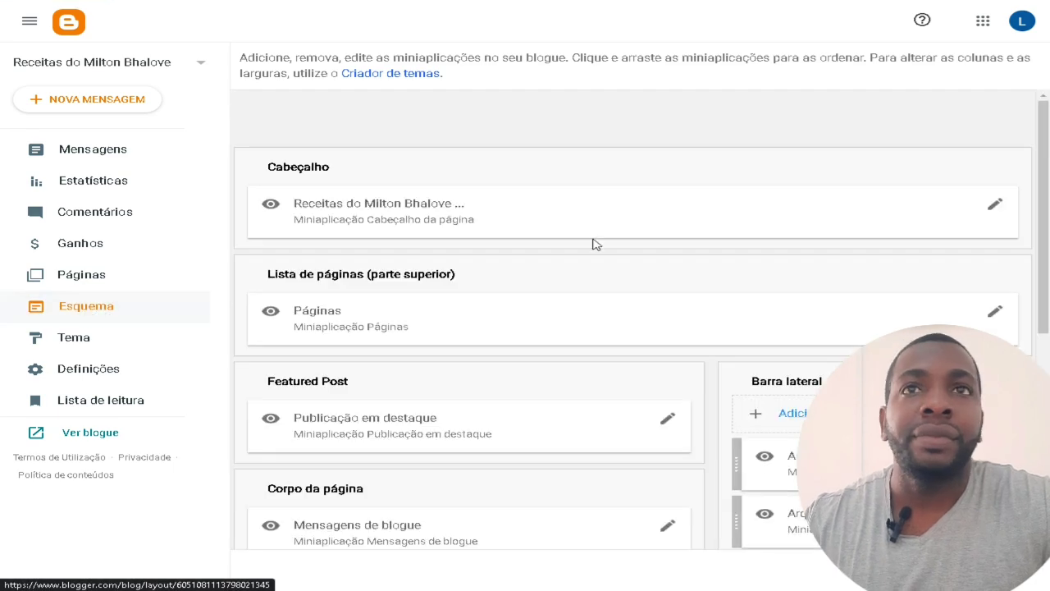
left_click(995, 204)
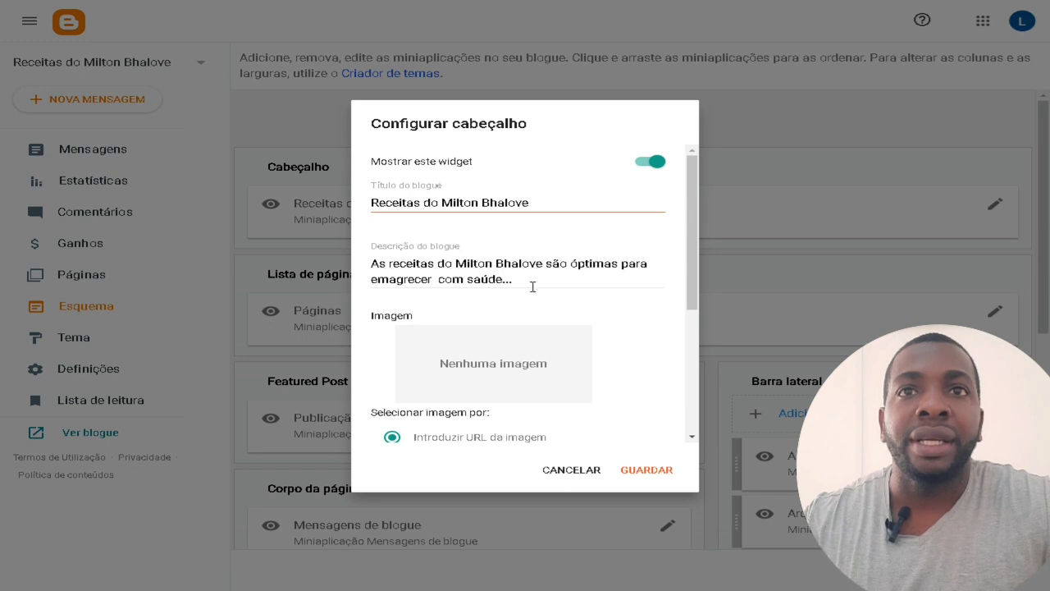
scroll(563, 302, "down", 2)
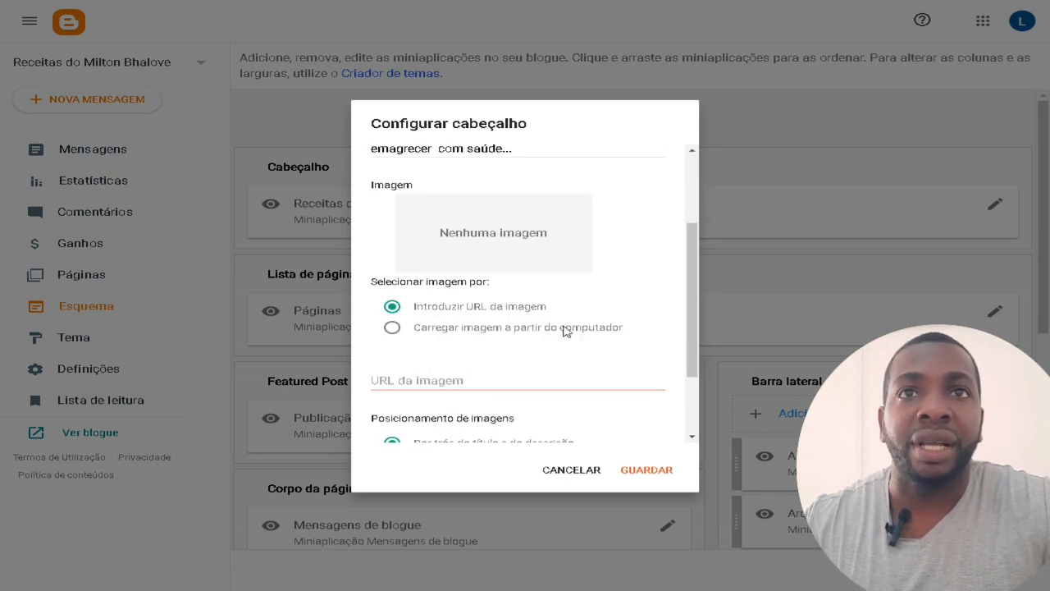
scroll(579, 296, "down", 1)
left_click(444, 267)
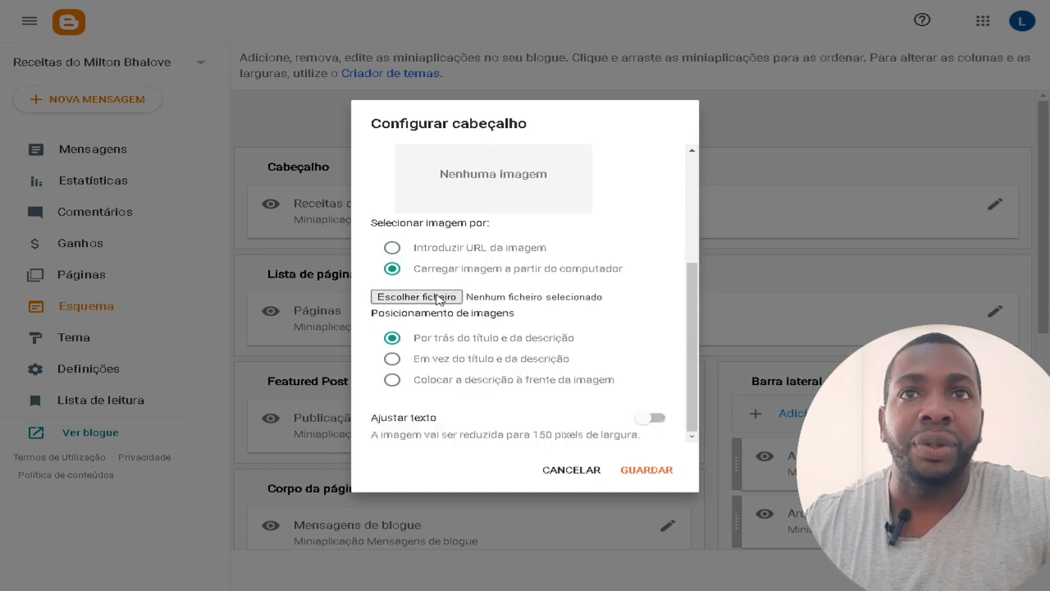
left_click(433, 297)
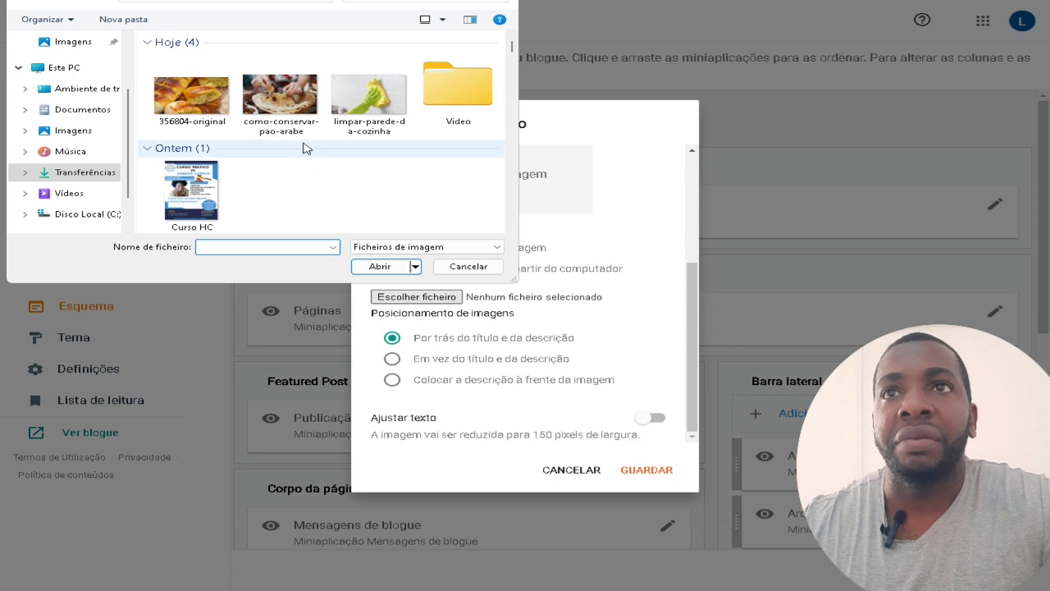
left_click(211, 113)
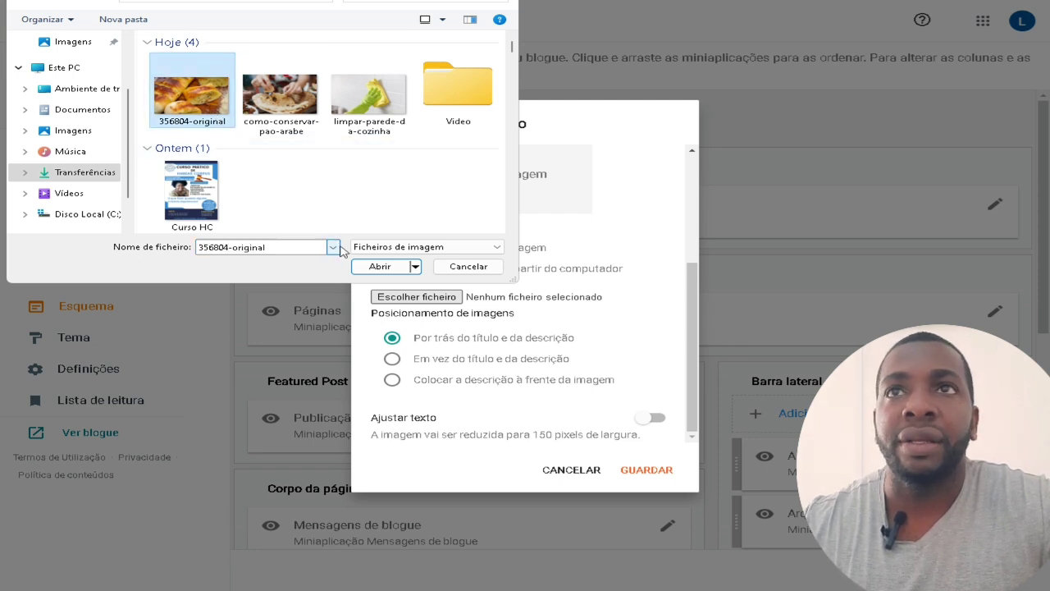
left_click(380, 266)
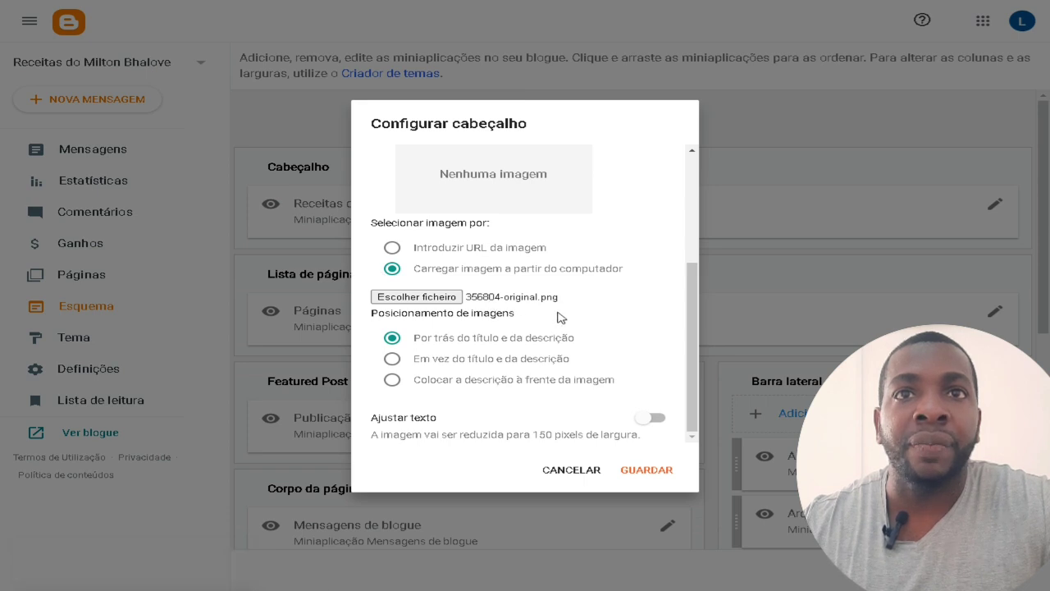
Set the header image placement to "Em vez do título e da descrição" and save the header widget.
left_click(393, 379)
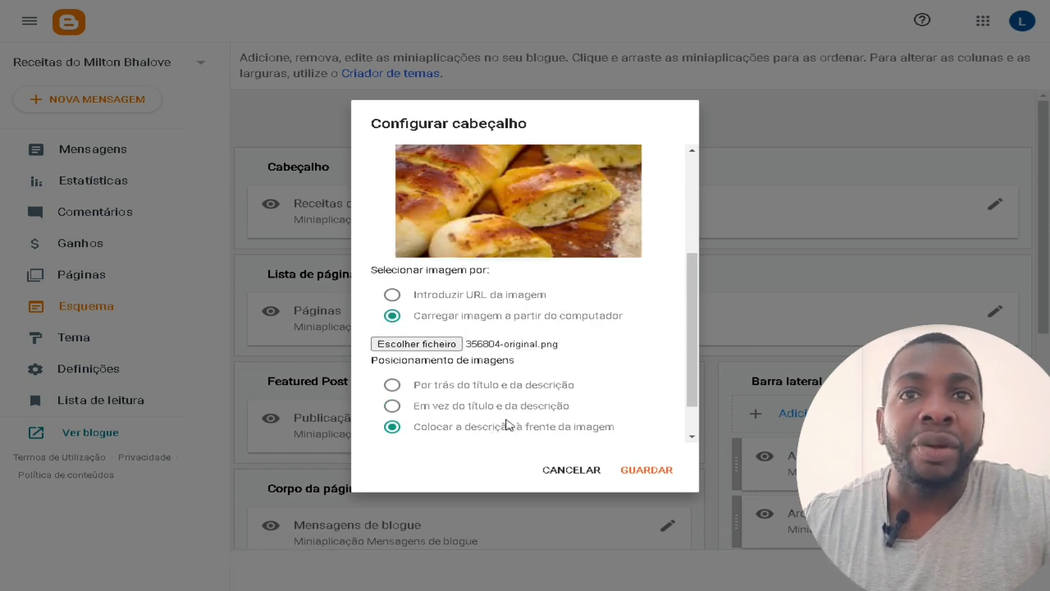
left_click(450, 409)
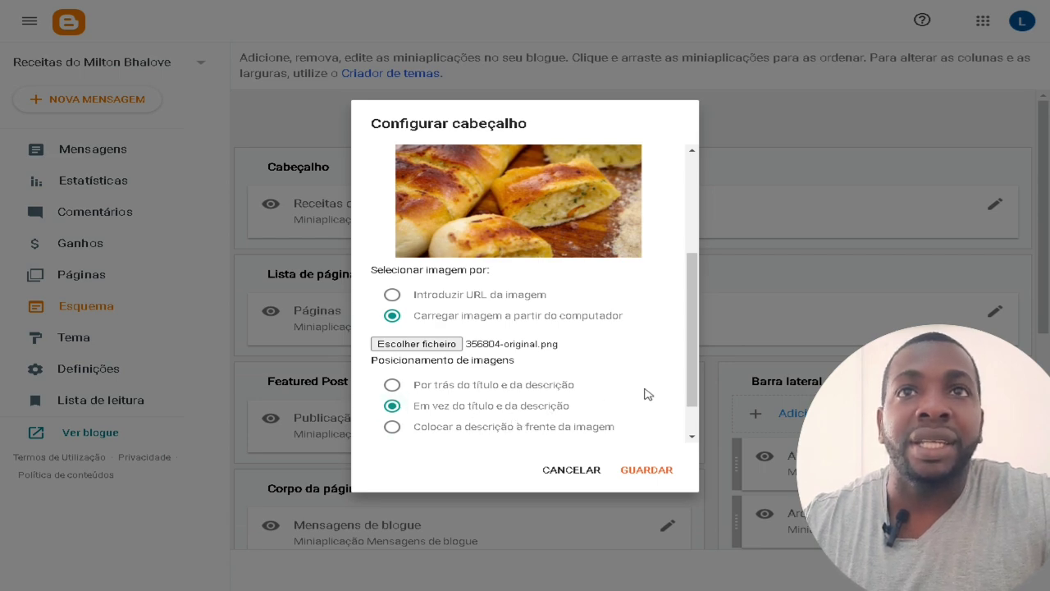
scroll(649, 394, "up", 2)
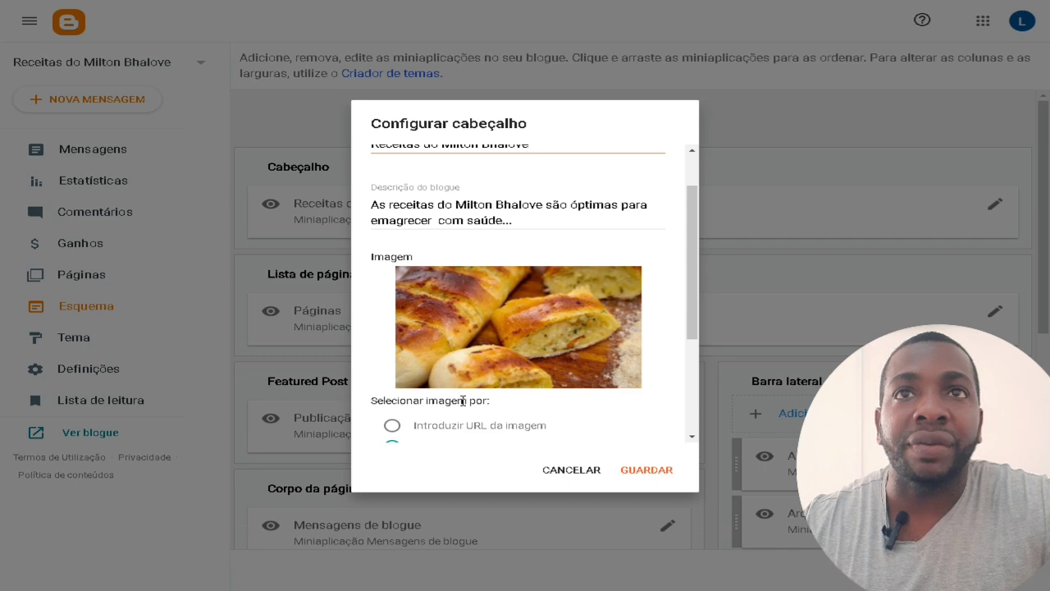
scroll(463, 400, "up", 1)
scroll(486, 358, "down", 3)
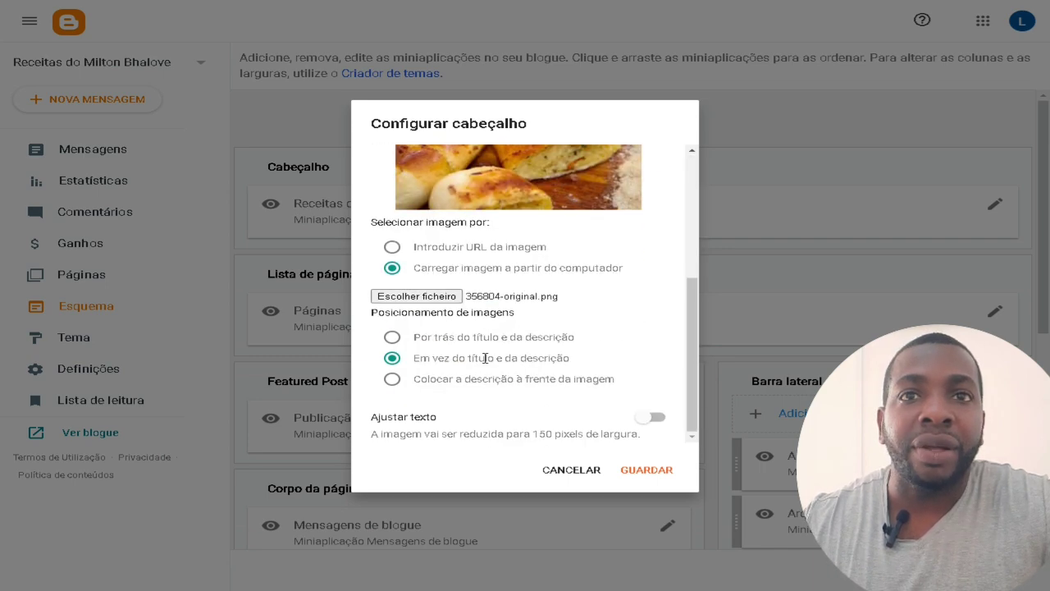
left_click(654, 470)
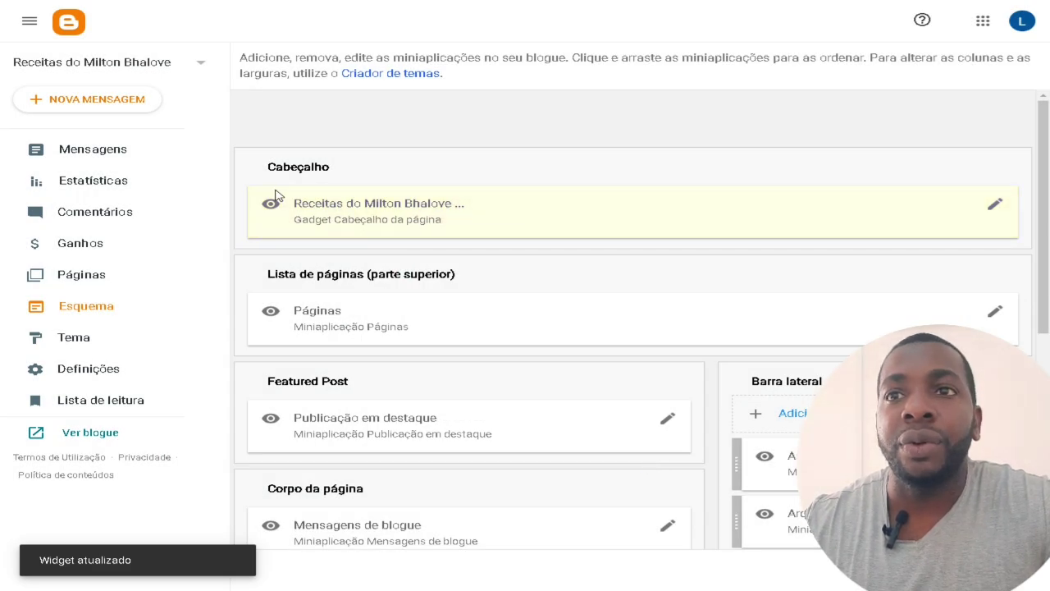
View the published blog to check the header image above the page tabs and posts, and return to the layout editor.
left_click(107, 434)
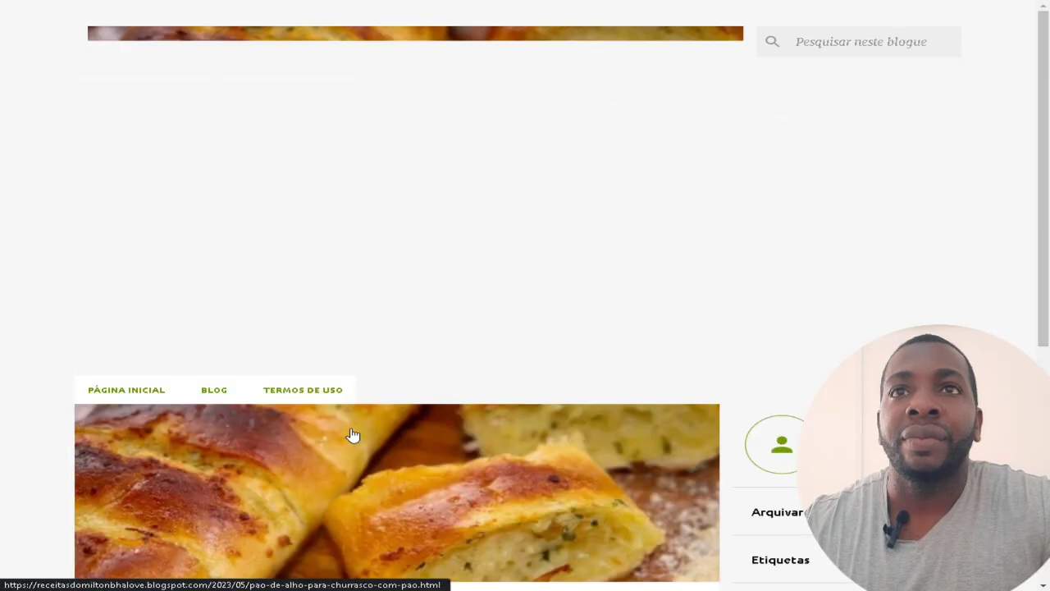
scroll(394, 435, "down", 1)
scroll(394, 436, "up", 1)
scroll(394, 436, "down", 1)
scroll(402, 313, "up", 1)
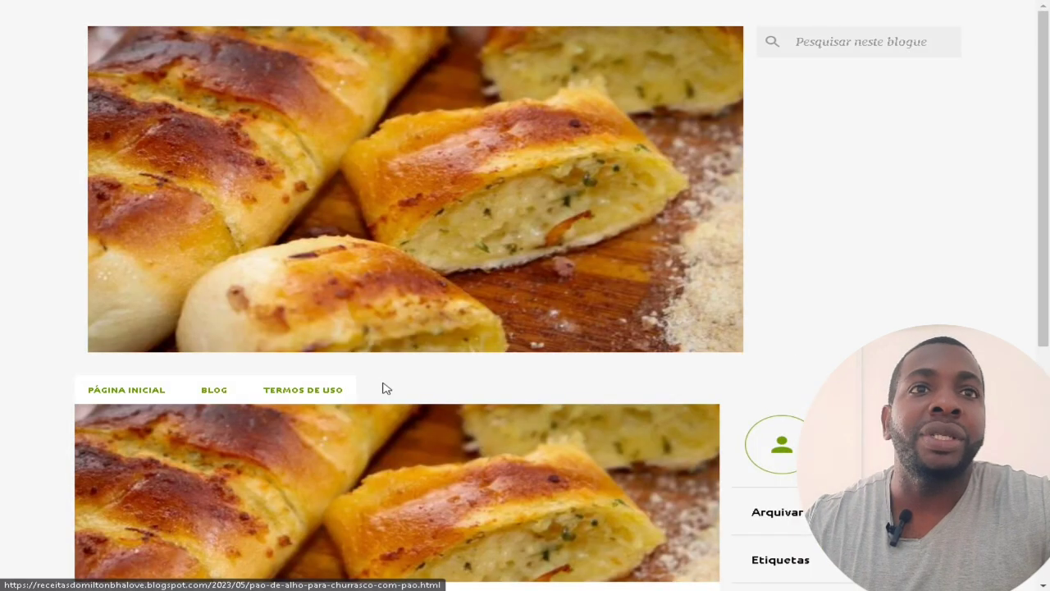
scroll(484, 275, "down", 3)
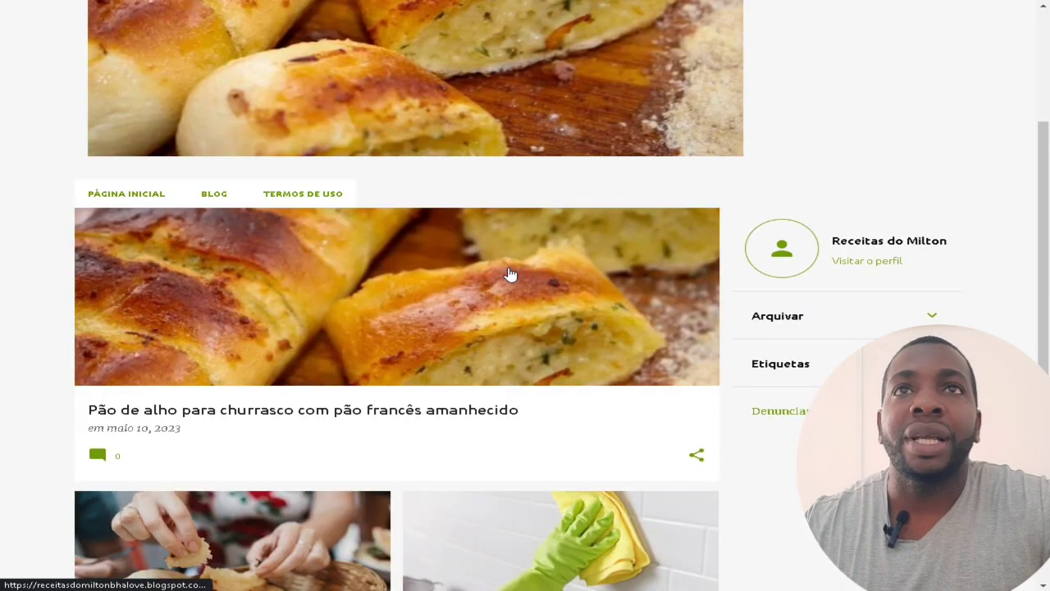
scroll(353, 123, "up", 3)
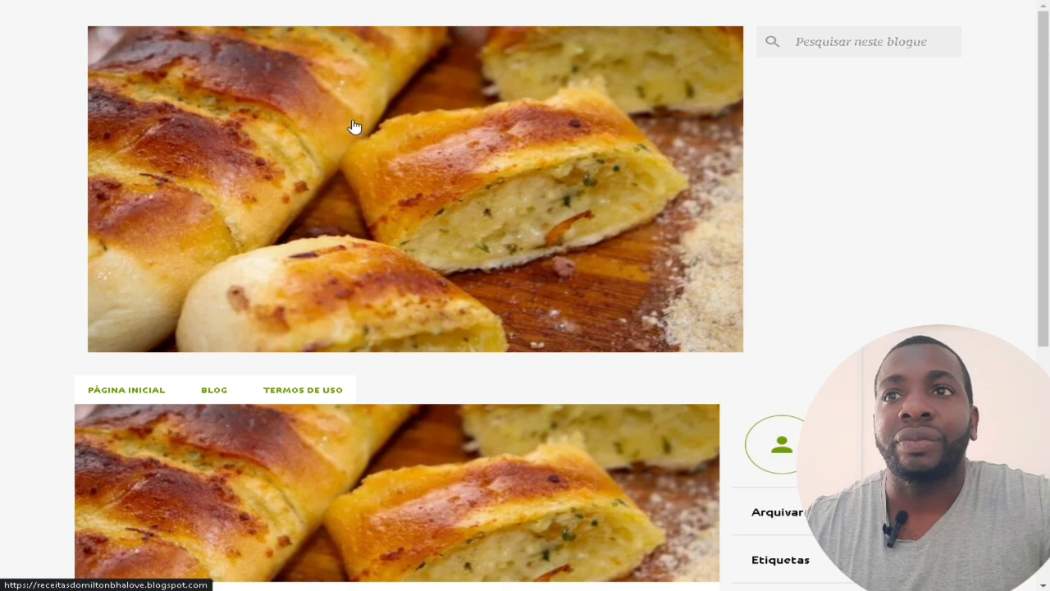
key("ctrl+w")
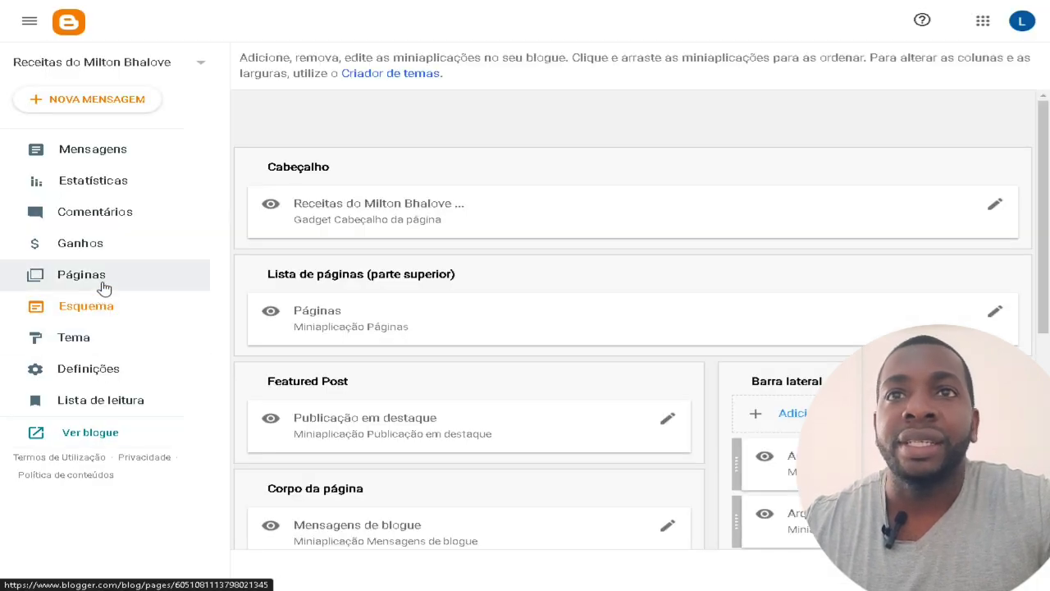
In the top Páginas widget, delete the Blog and Termos de uso items, turn off Mostrar este widget and save.
left_click(111, 320)
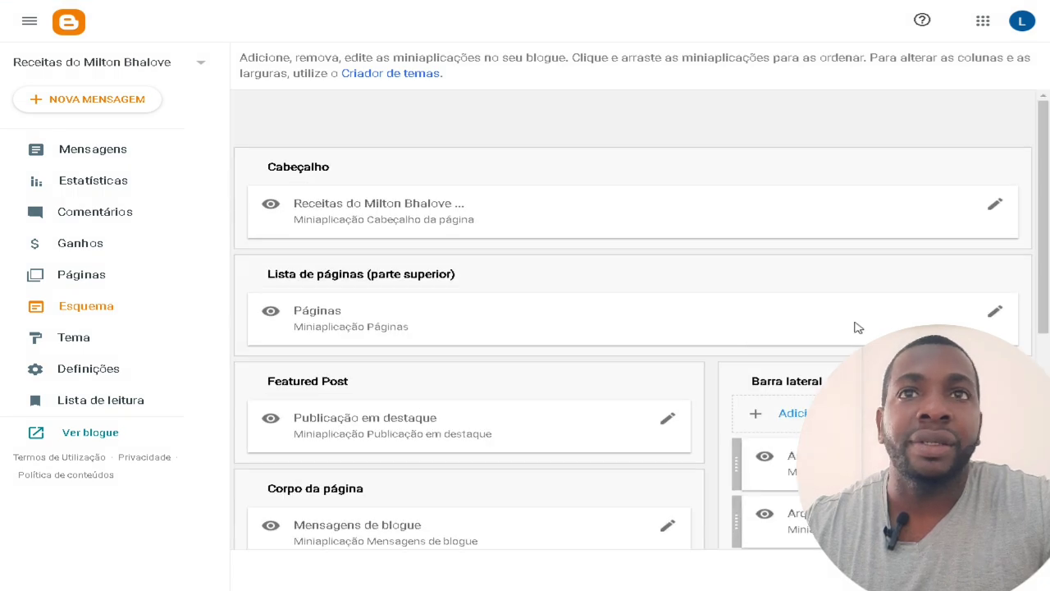
left_click(994, 316)
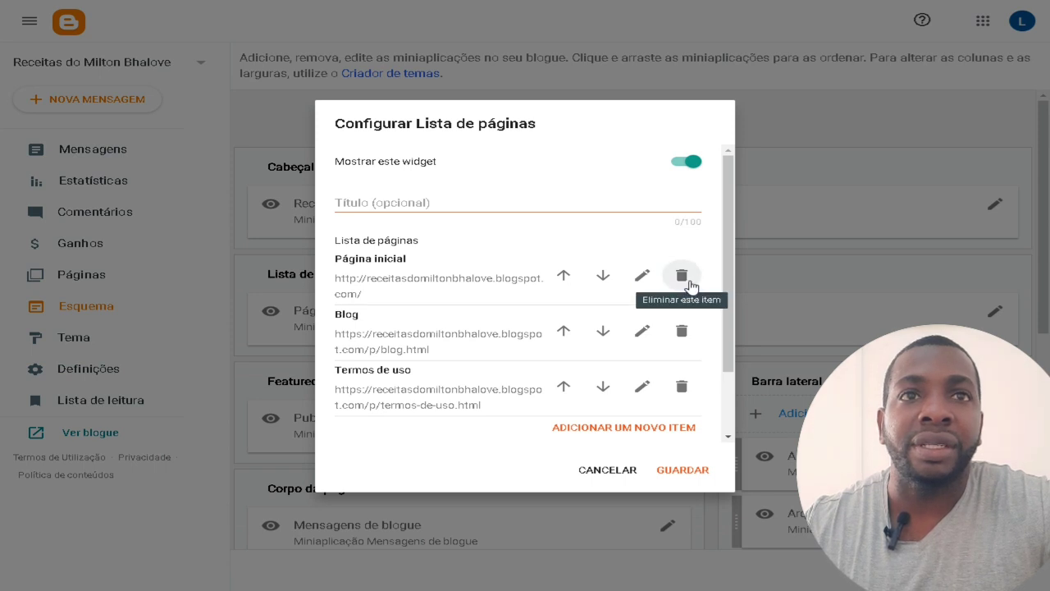
left_click(682, 331)
left_click(683, 336)
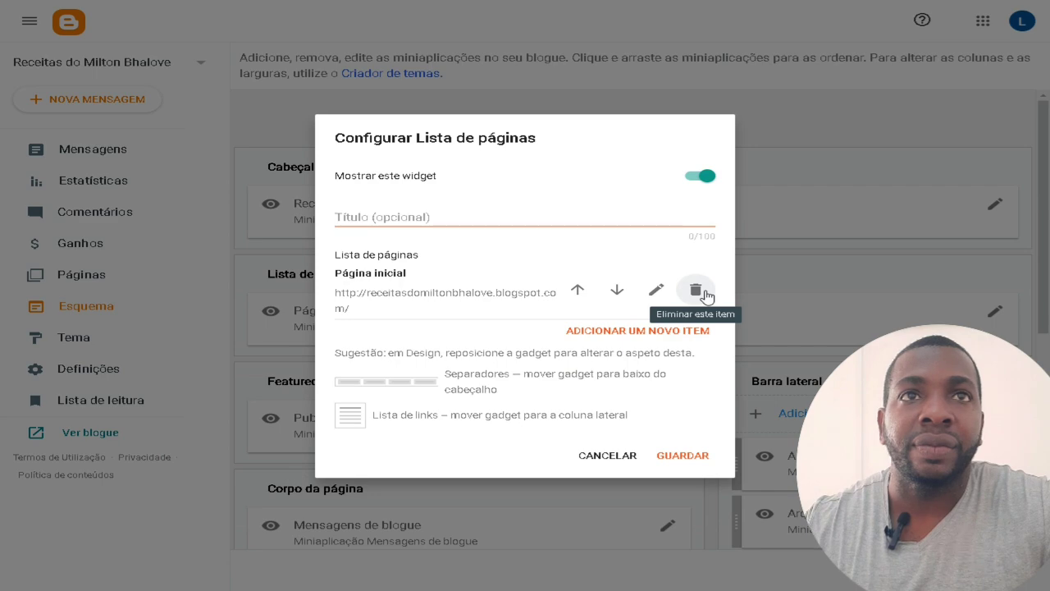
left_click(702, 176)
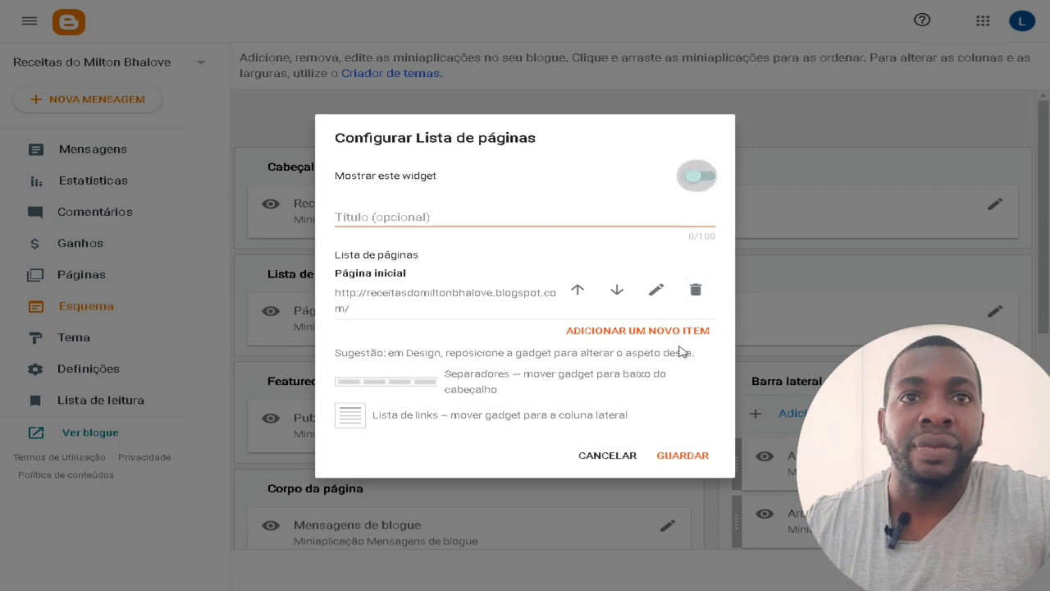
left_click(689, 456)
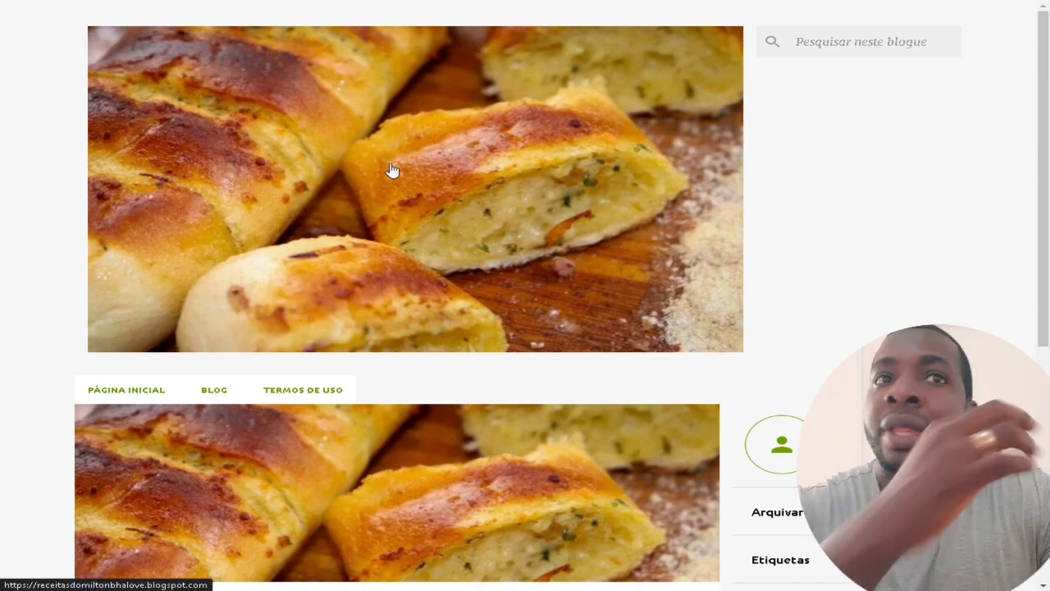
Reload the published blog's home page and examine the header area, featured post and the other posts.
left_click(389, 174)
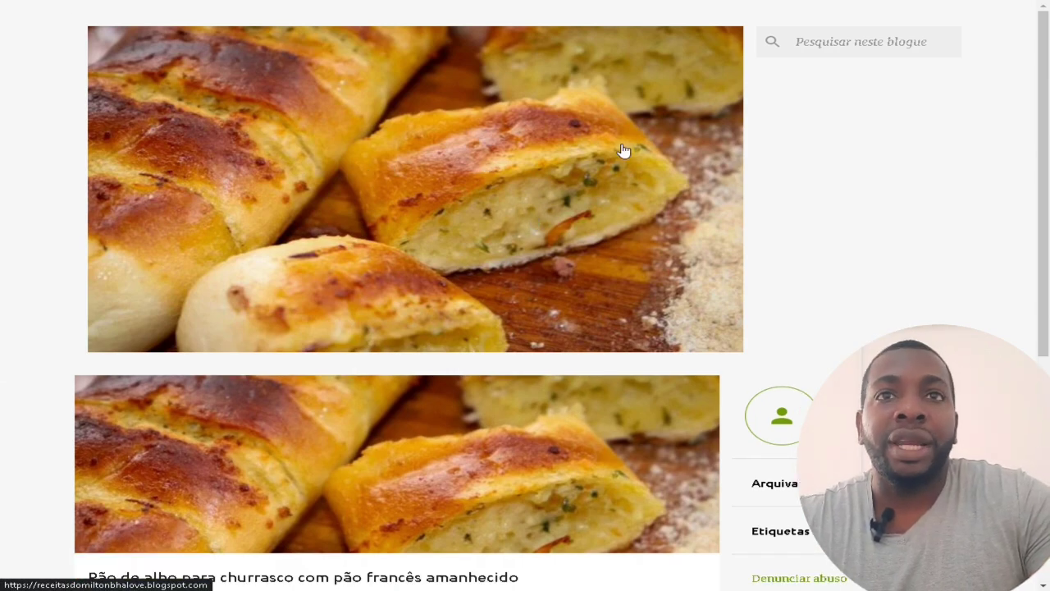
scroll(496, 301, "down", 3)
scroll(495, 298, "up", 3)
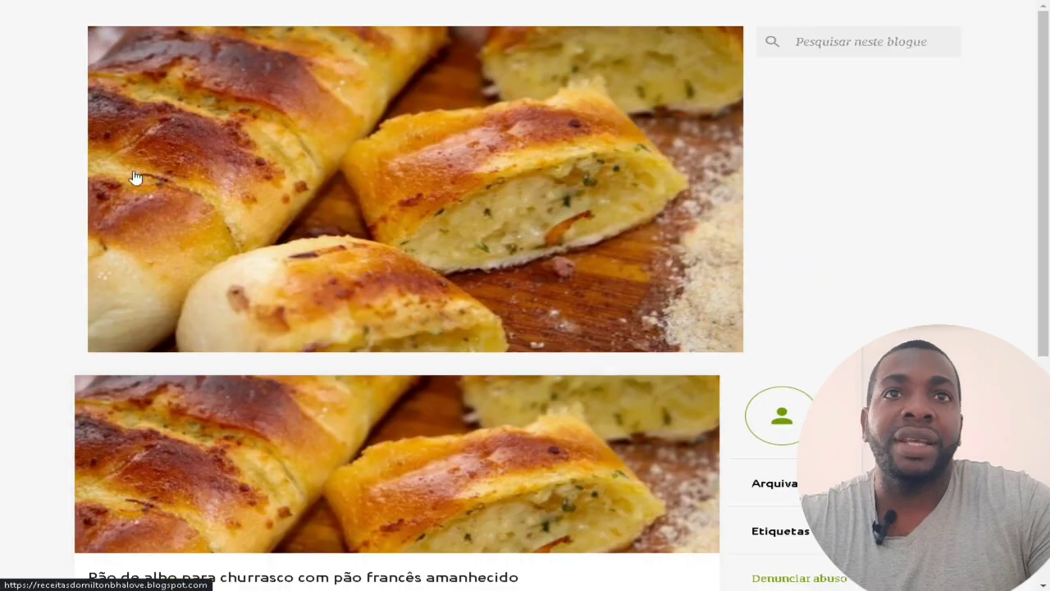
scroll(566, 377, "down", 3)
scroll(663, 305, "up", 3)
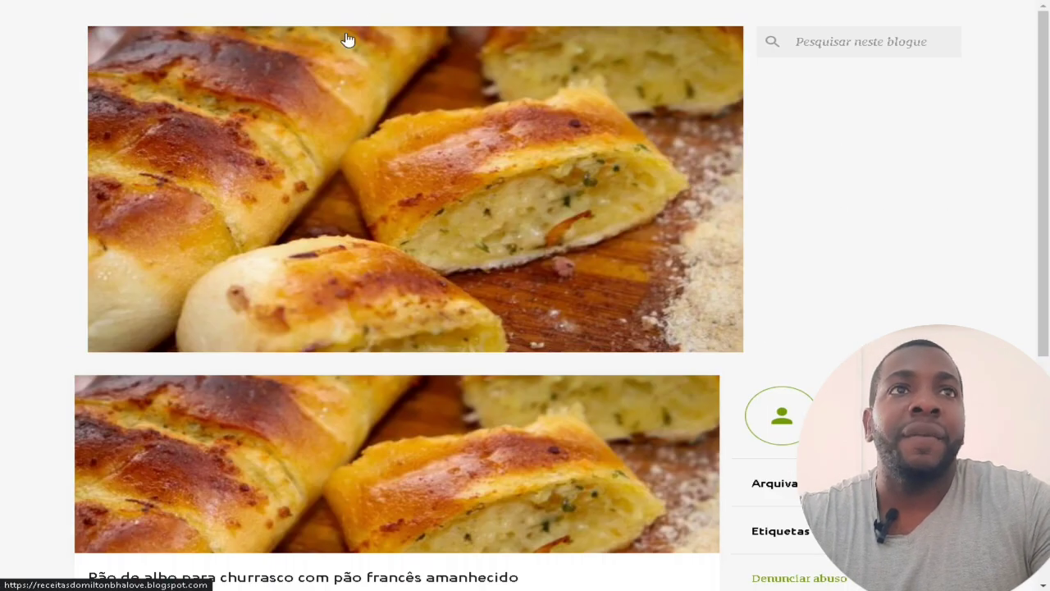
scroll(448, 156, "down", 4)
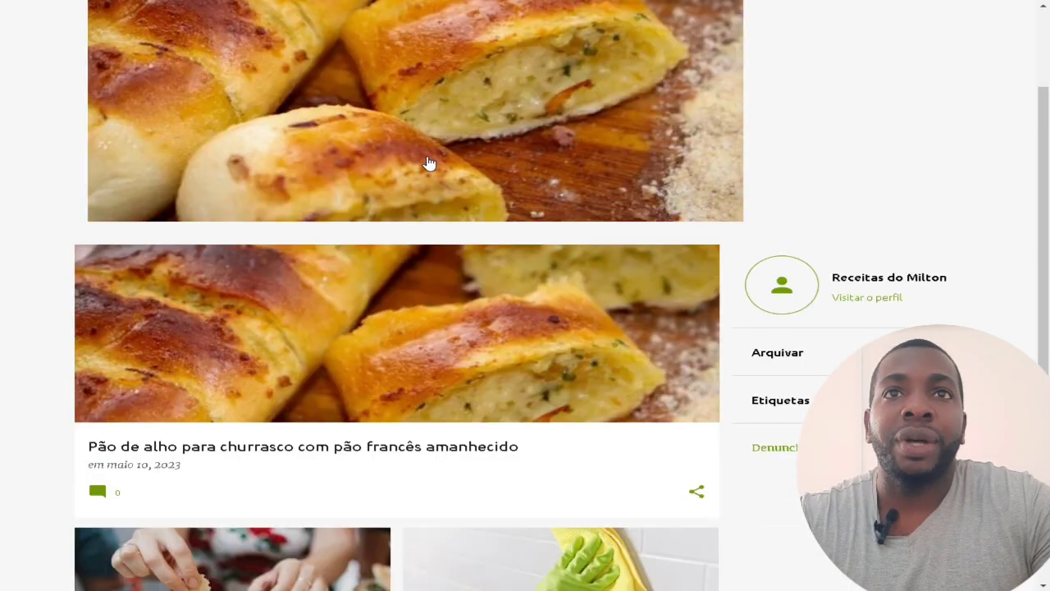
scroll(476, 220, "down", 1)
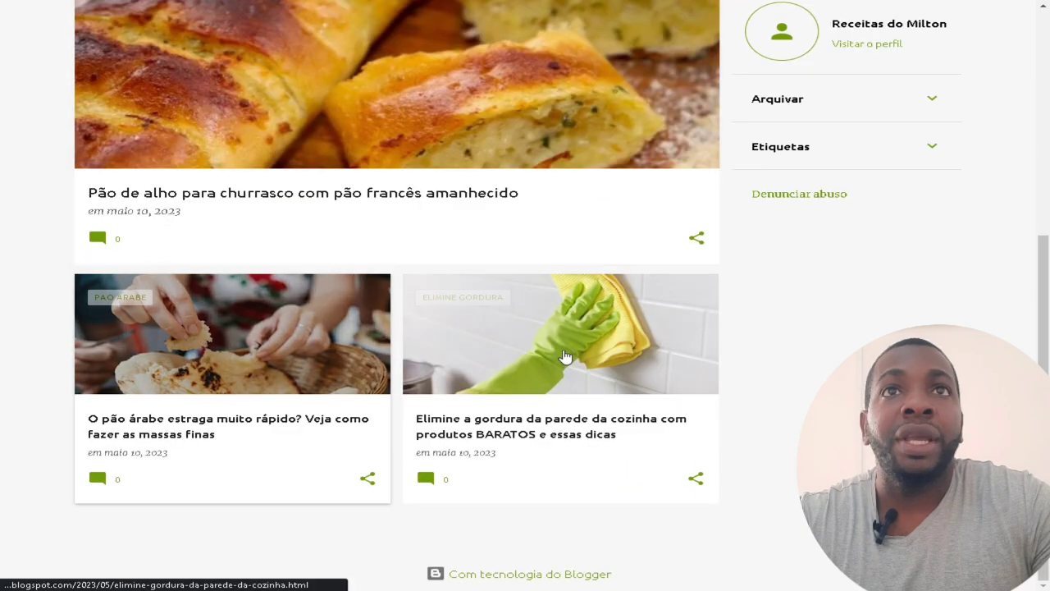
scroll(558, 312, "up", 5)
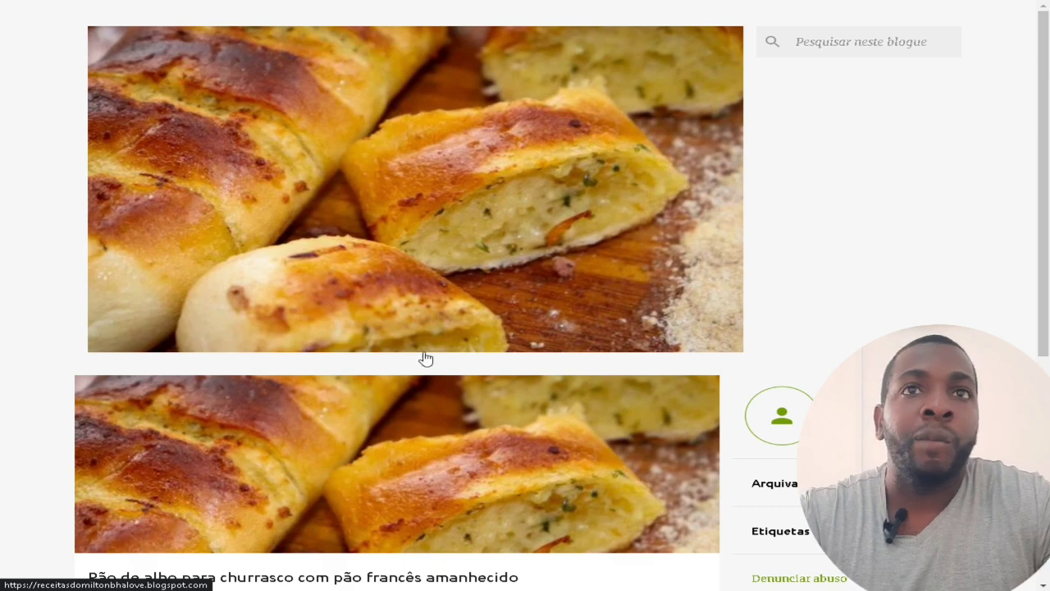
scroll(493, 263, "down", 5)
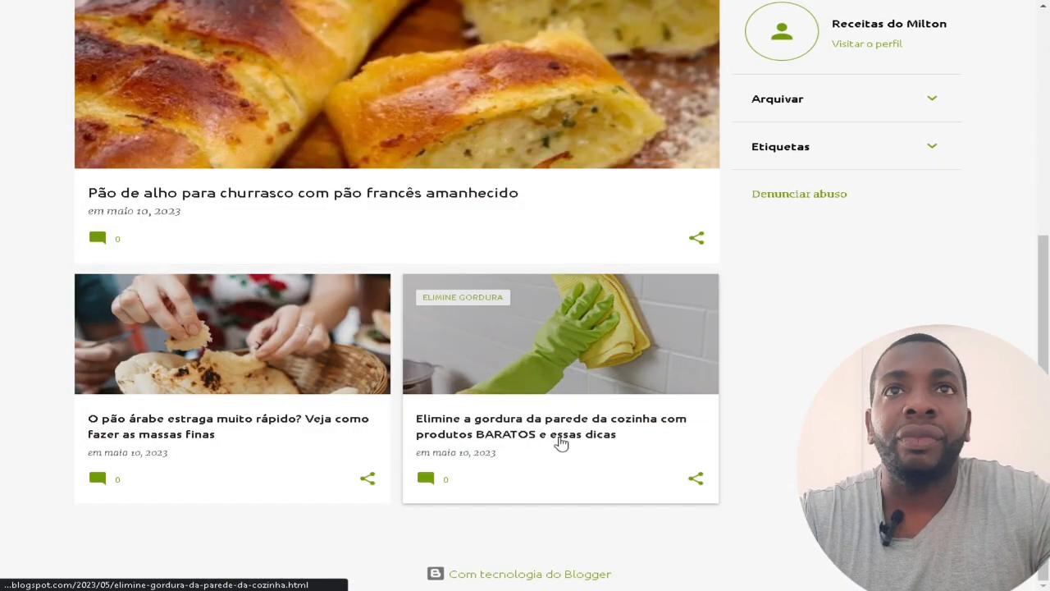
Open the blog theme's HTML for editing and jump to the Attribution1 widget code in the footer section.
scroll(575, 410, "up", 5)
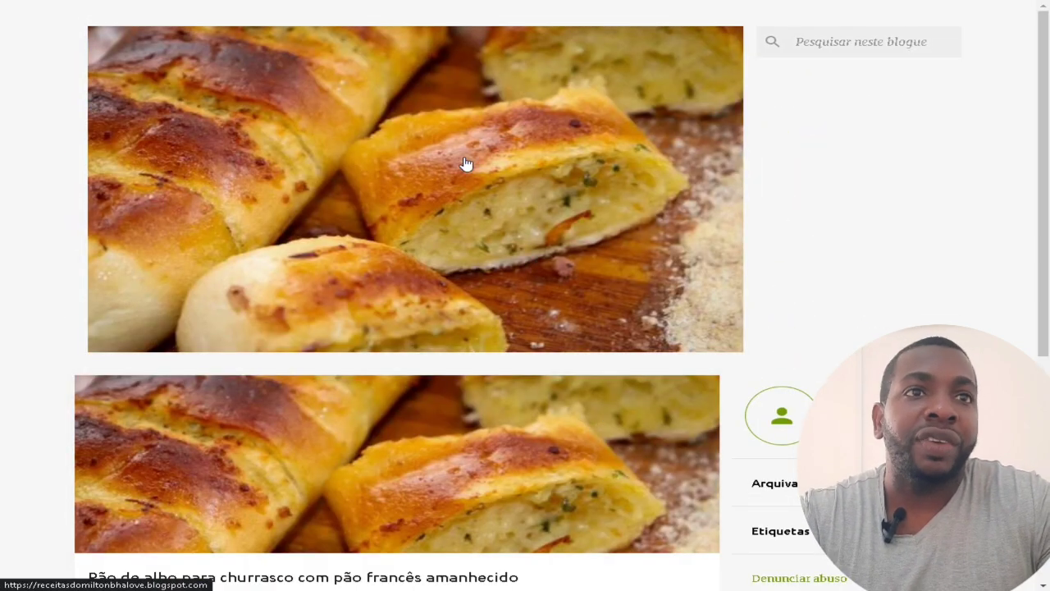
scroll(451, 337, "down", 5)
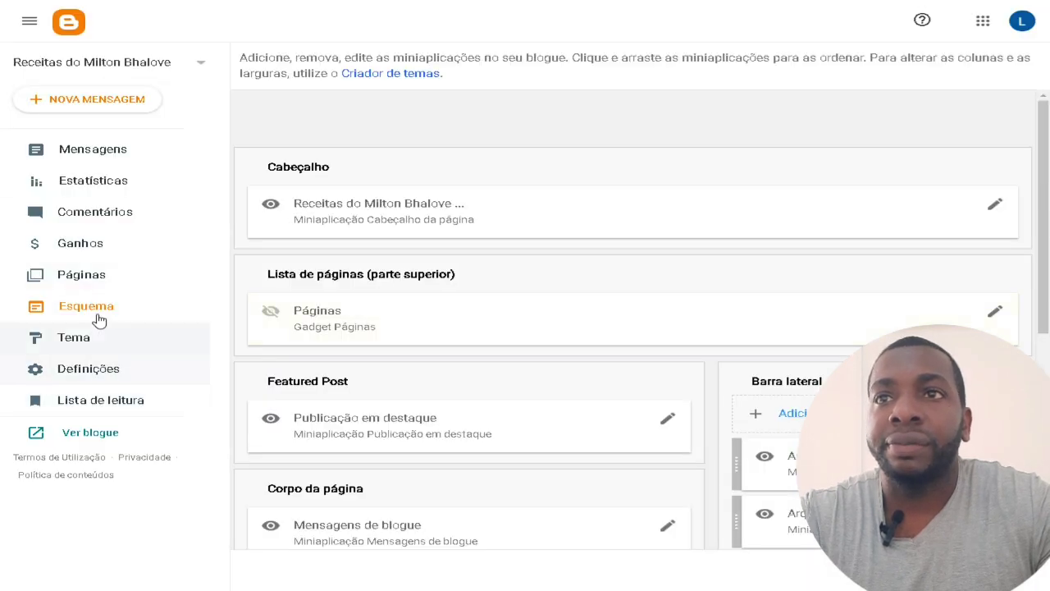
left_click(91, 342)
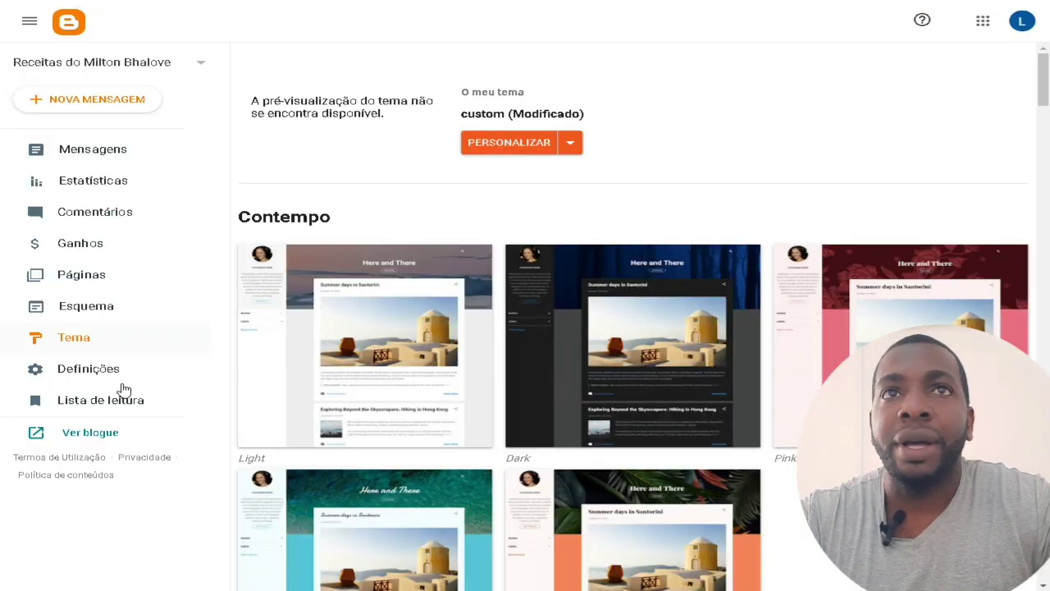
left_click(570, 144)
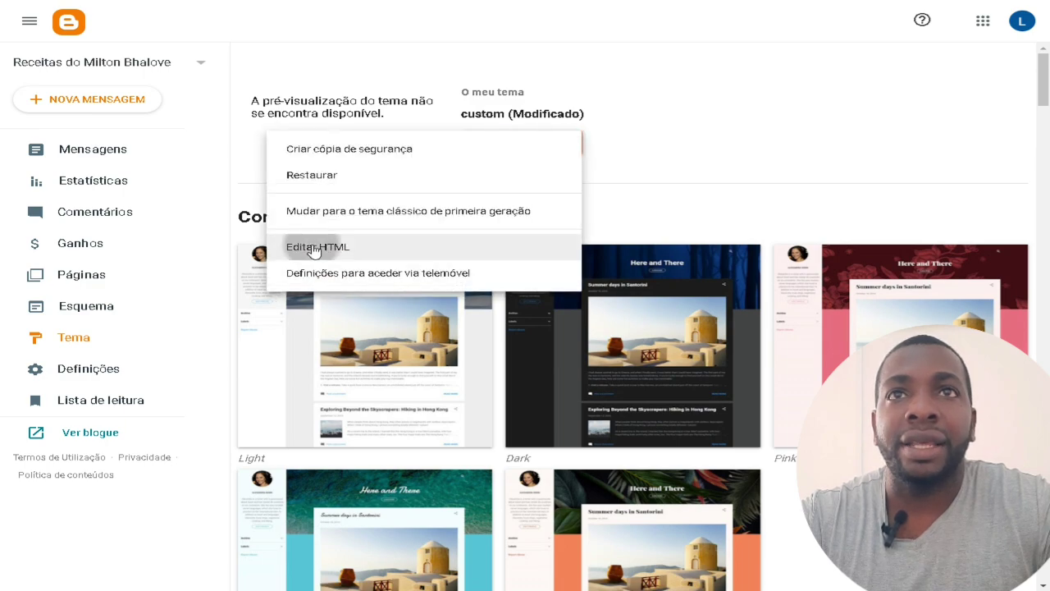
left_click(314, 249)
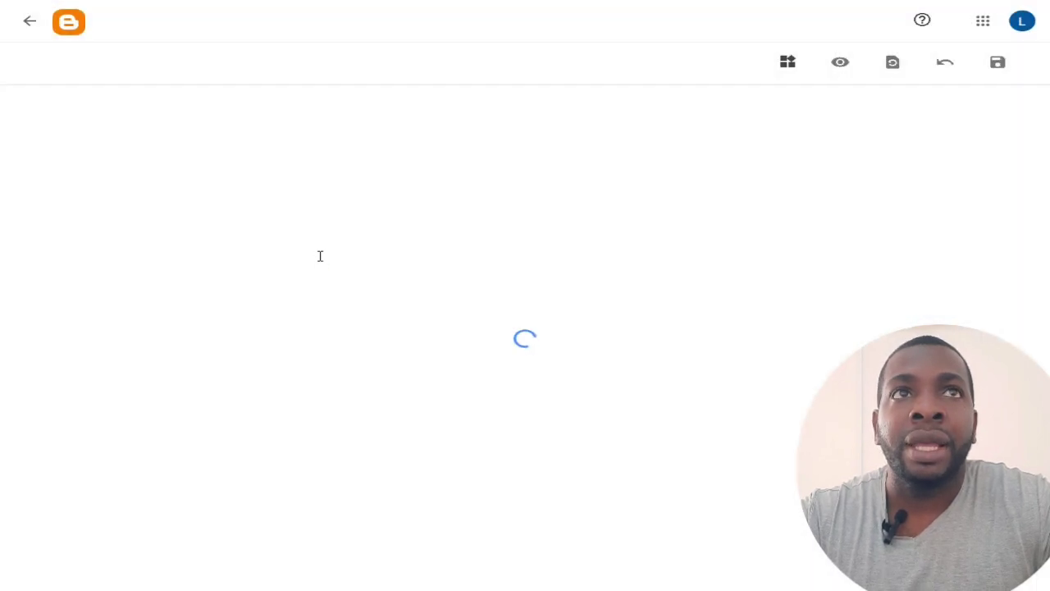
left_click(788, 62)
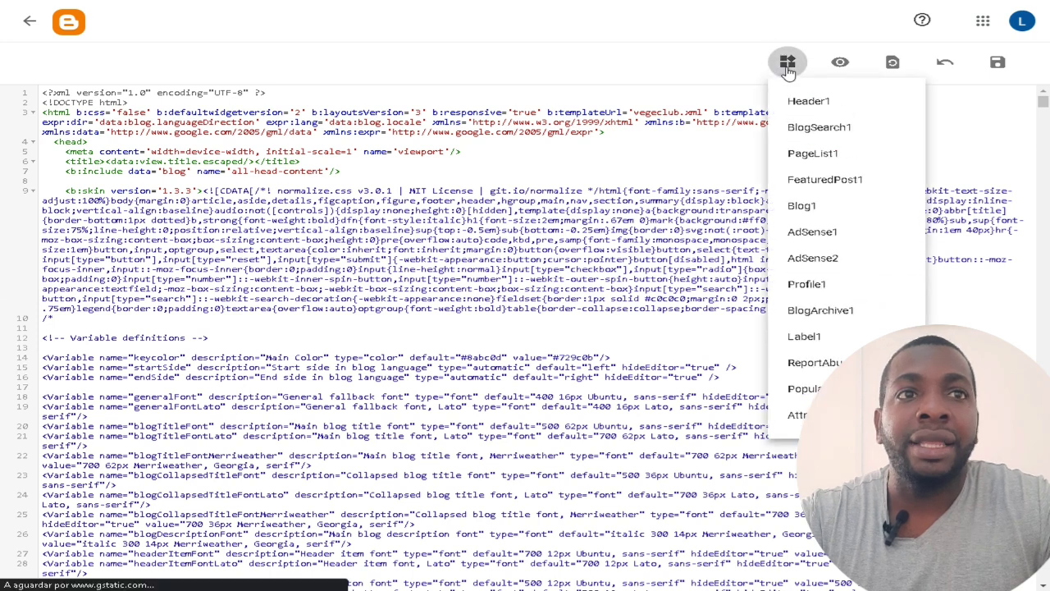
left_click(798, 414)
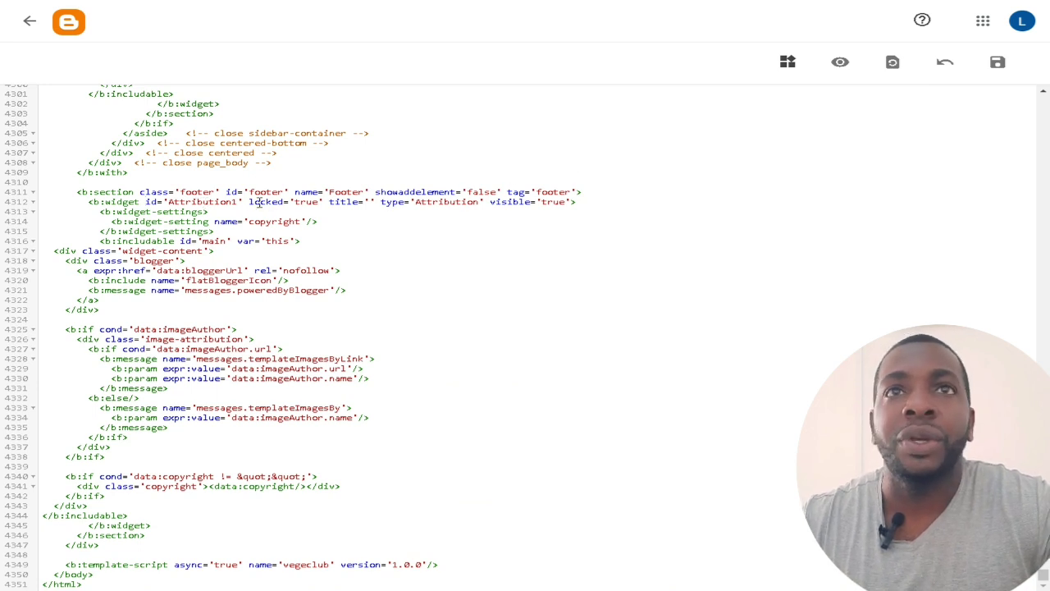
Set the footer section's showaddelement to true and the Attribution1 widget's locked attribute to false, save the theme and leave the HTML editor.
double_click(477, 192)
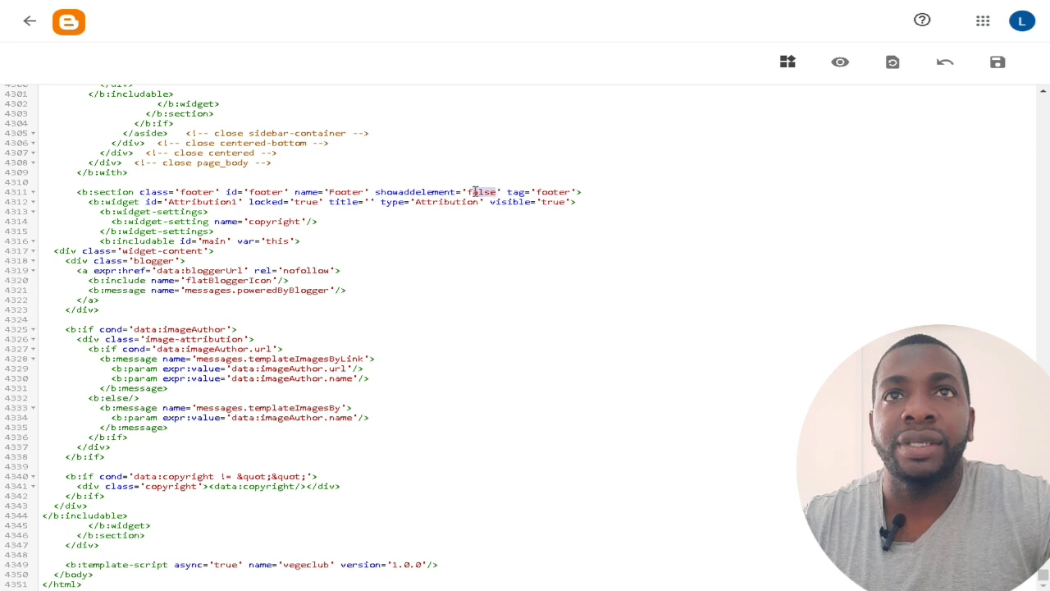
type("true")
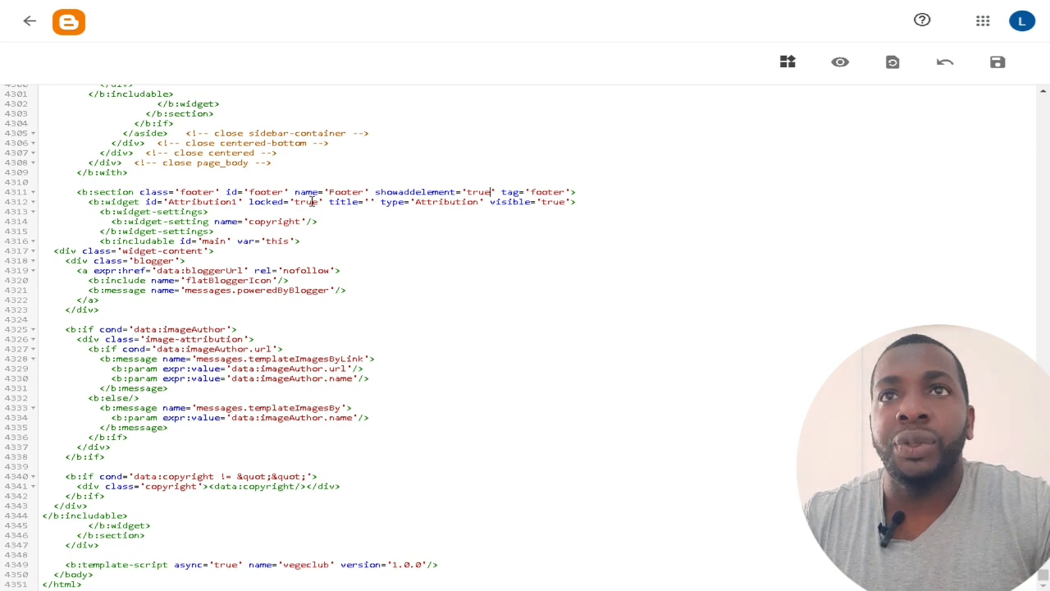
left_click_drag(319, 202, 295, 202)
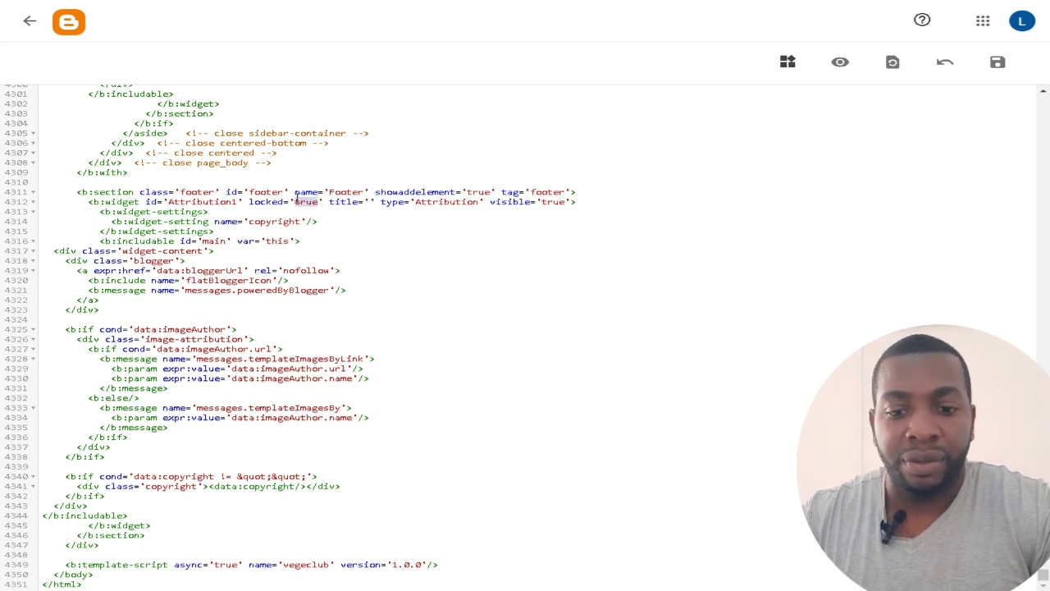
type("fal")
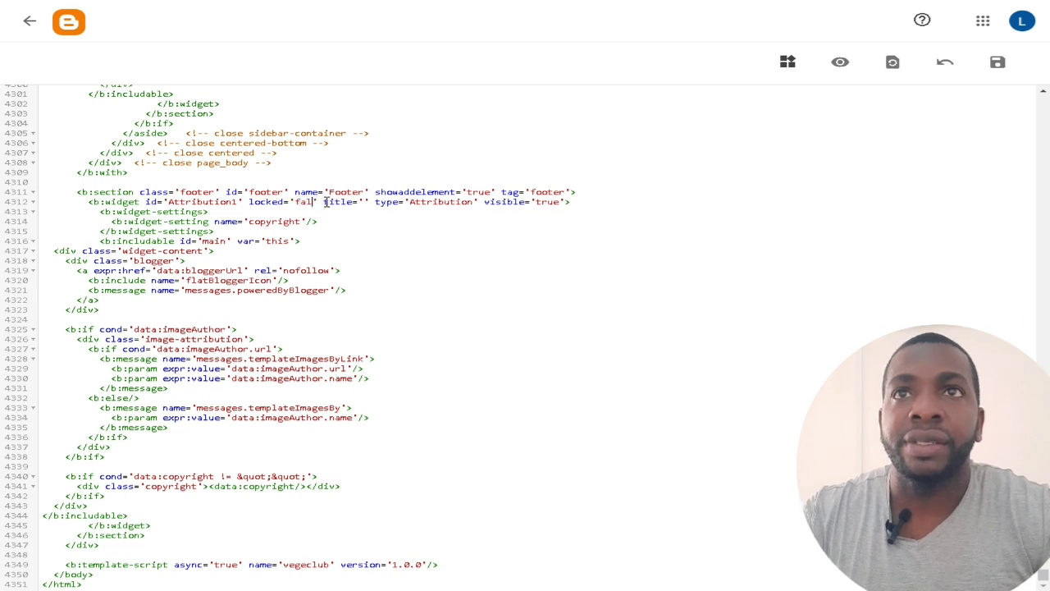
type("se")
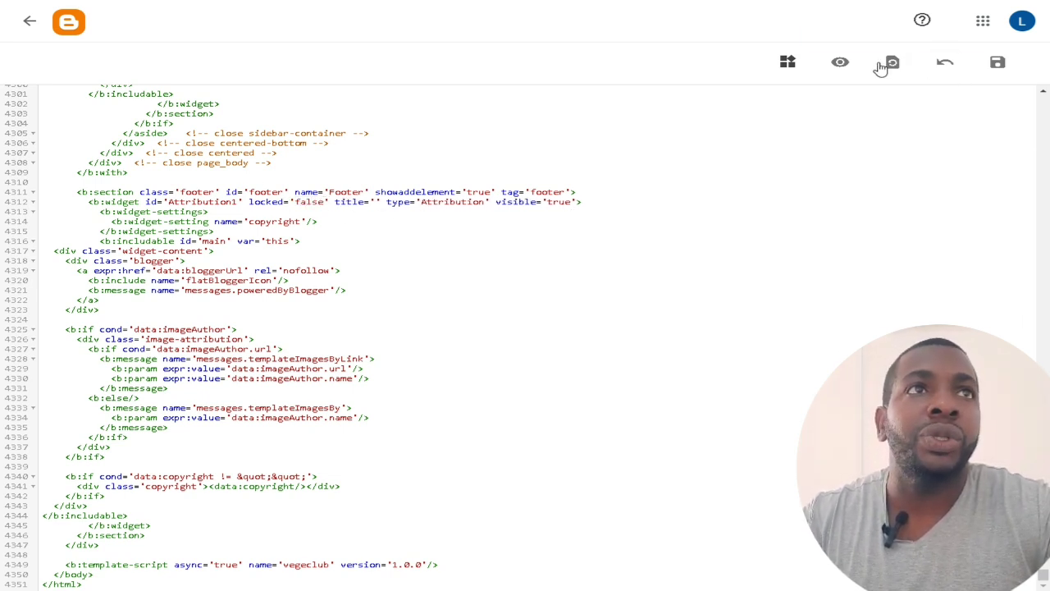
left_click(1003, 71)
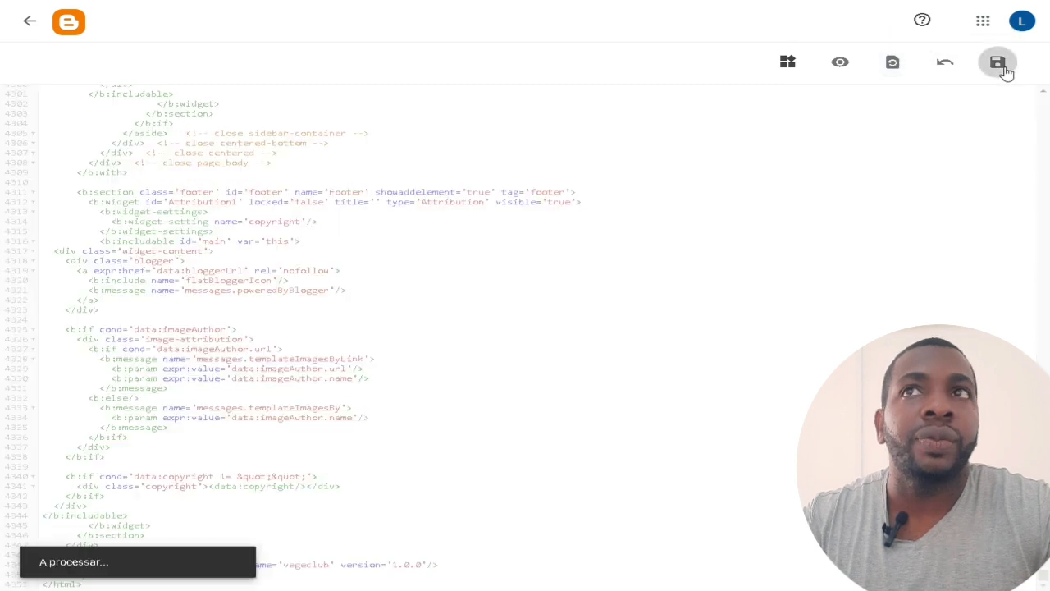
left_click(29, 23)
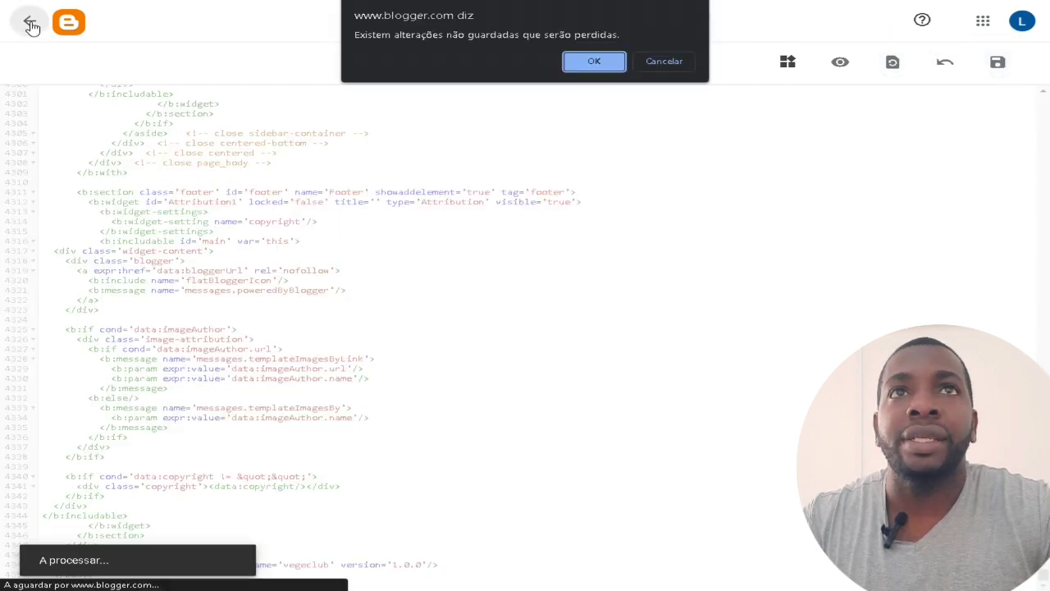
left_click(669, 64)
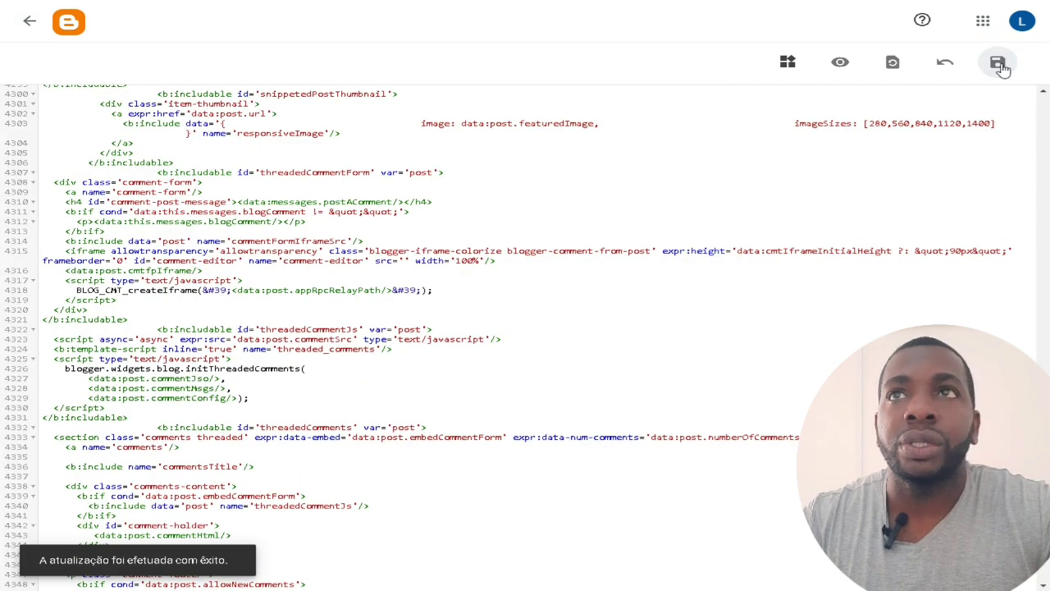
left_click(30, 21)
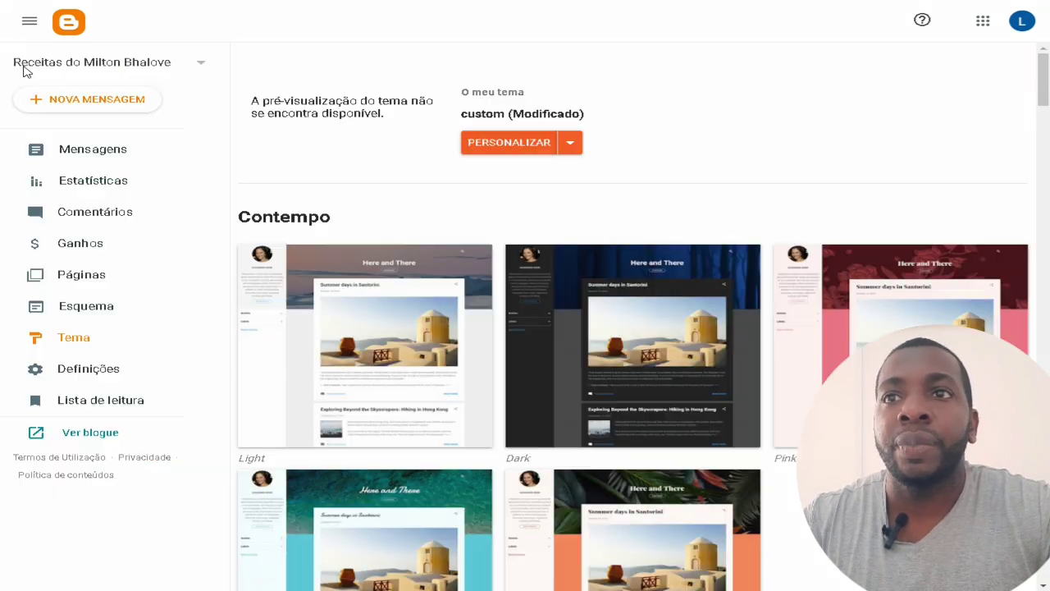
In the blog layout's Rodapé section, remove the Atribuição widget and confirm the removal.
left_click(105, 305)
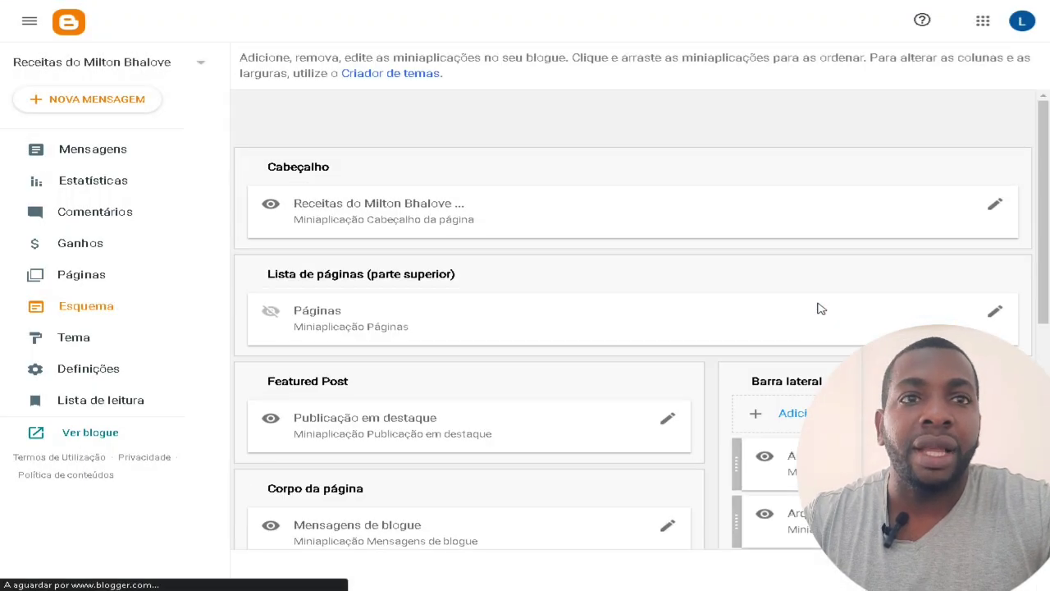
scroll(816, 307, "down", 5)
left_click(989, 502)
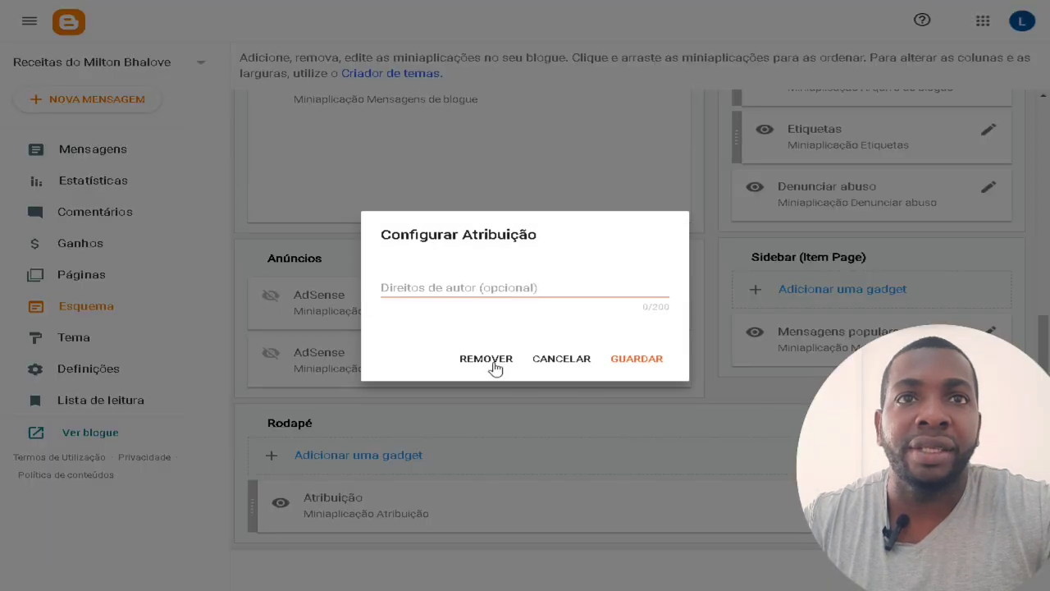
left_click(489, 361)
left_click(638, 335)
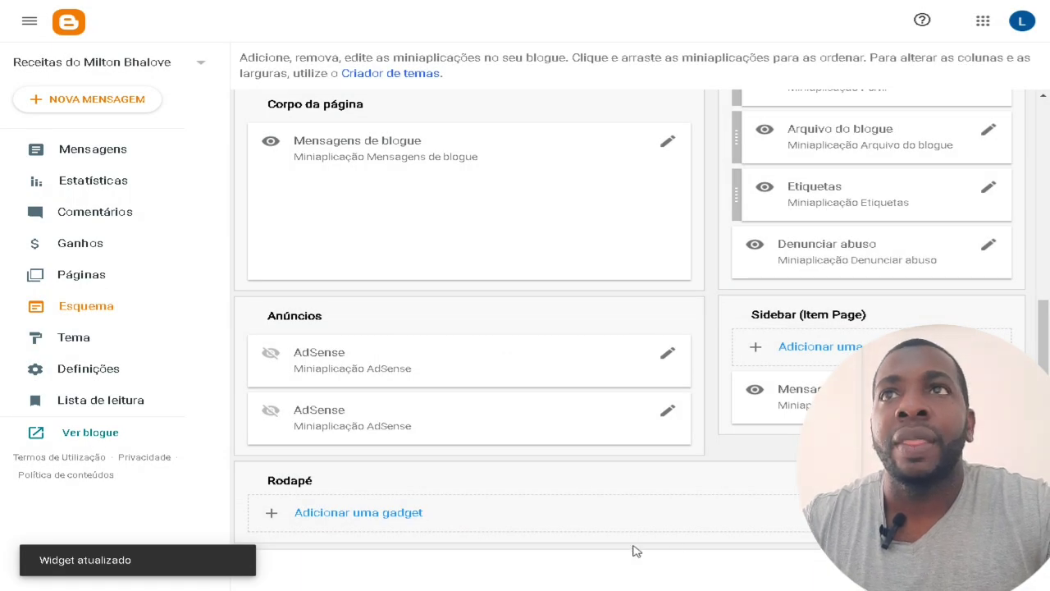
View the published blog and check the header, posts and bottom of the page for the Blogger credit.
left_click(103, 432)
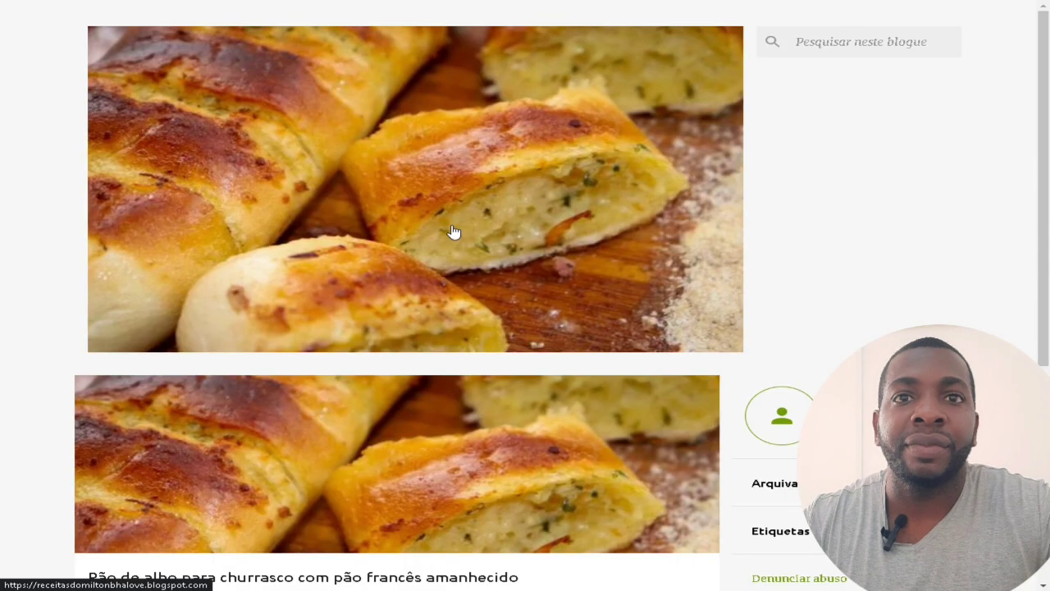
scroll(502, 241, "down", 5)
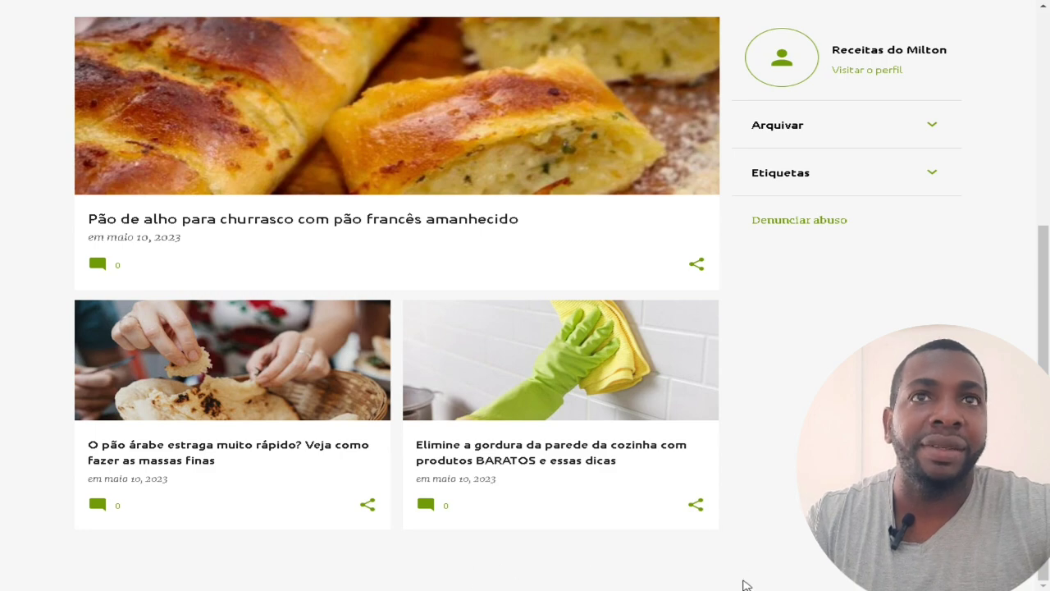
scroll(665, 513, "up", 5)
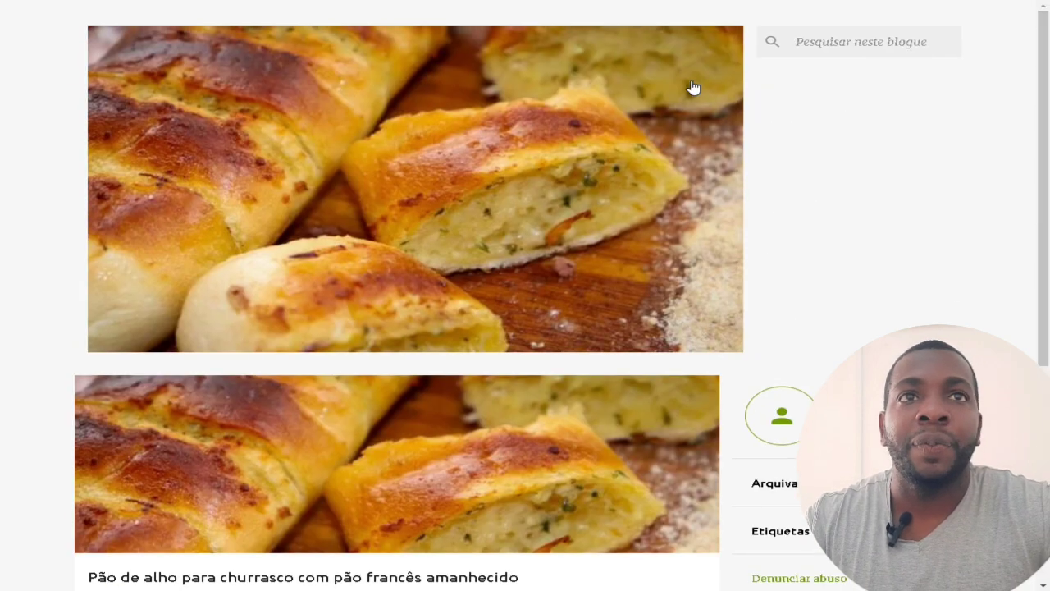
scroll(891, 199, "down", 5)
scroll(387, 195, "up", 5)
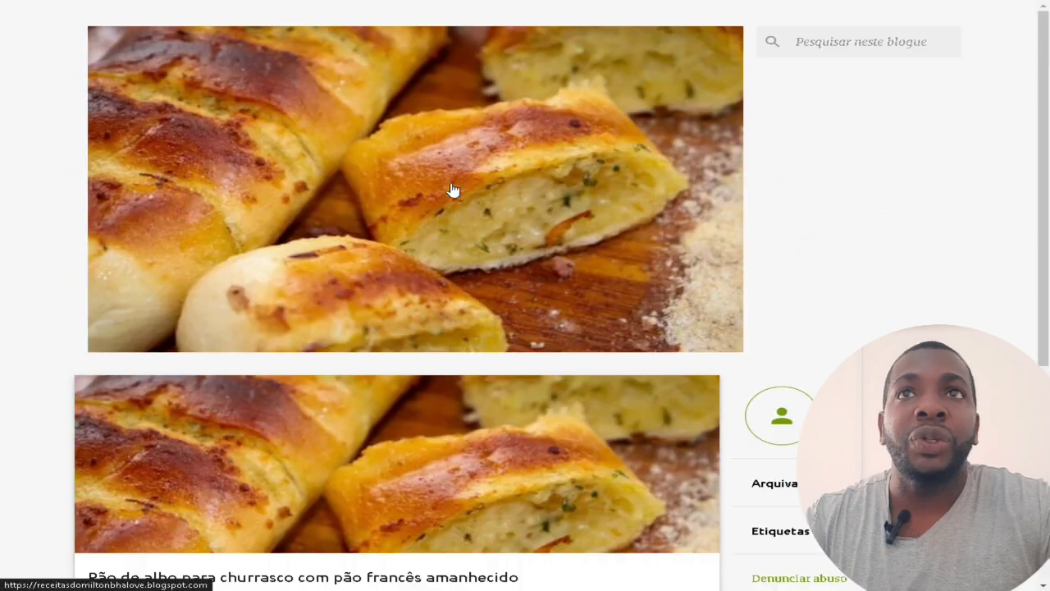
scroll(471, 218, "down", 5)
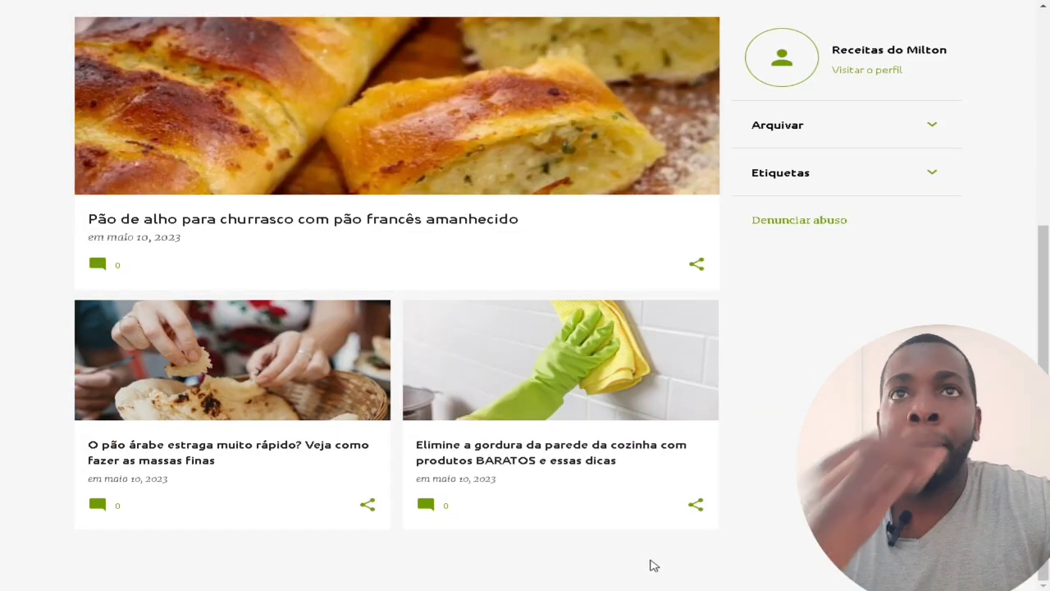
scroll(633, 320, "up", 3)
scroll(633, 320, "up", 2)
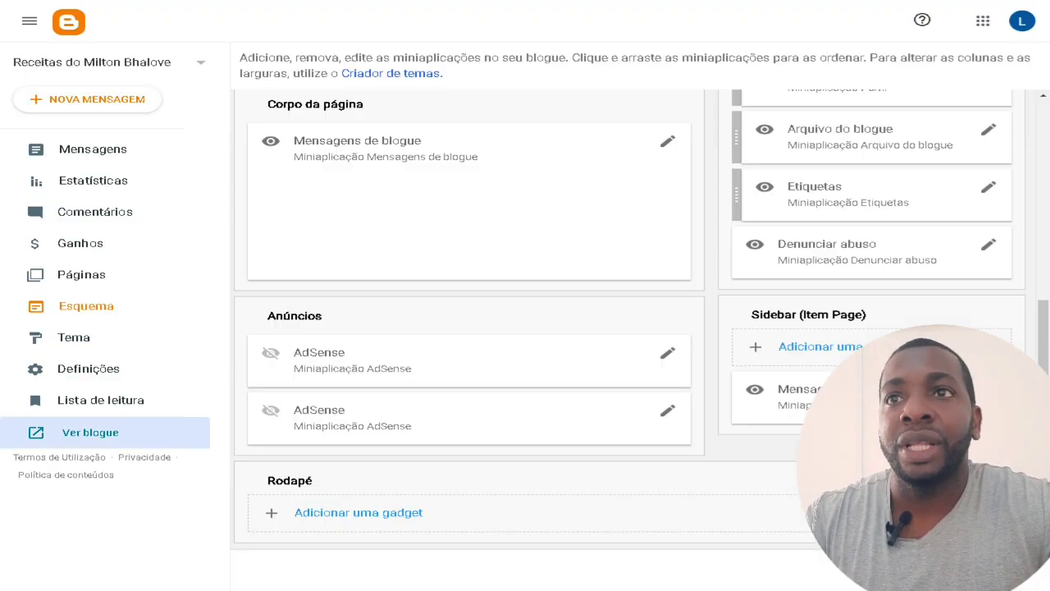
In the layout's header widget, switch the image source to computer upload and load compartilhe_internet_e_ganhe_dinheiro_em_angola.png.
left_click(87, 318)
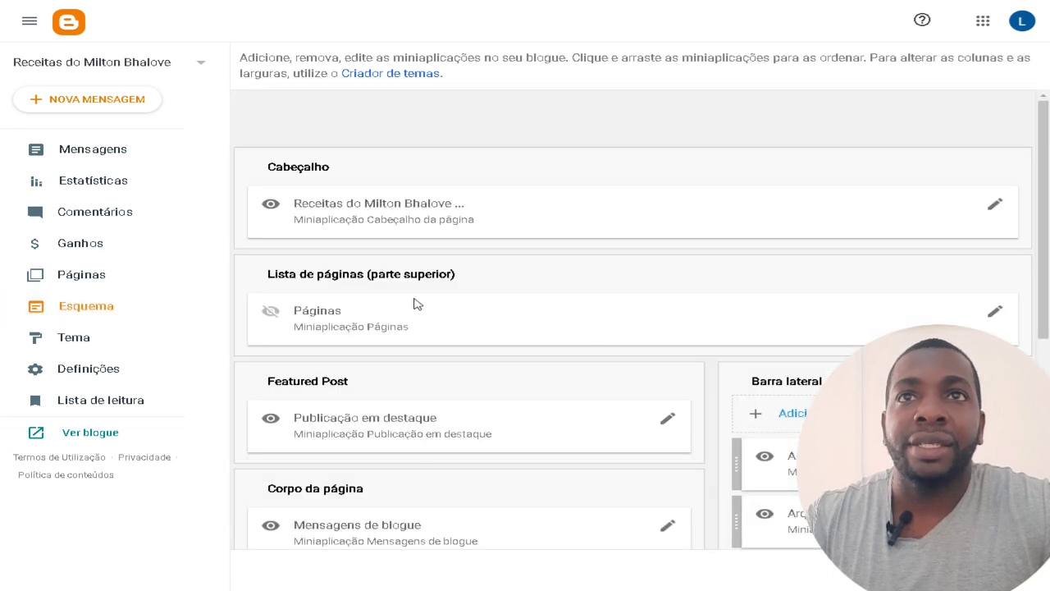
left_click(995, 207)
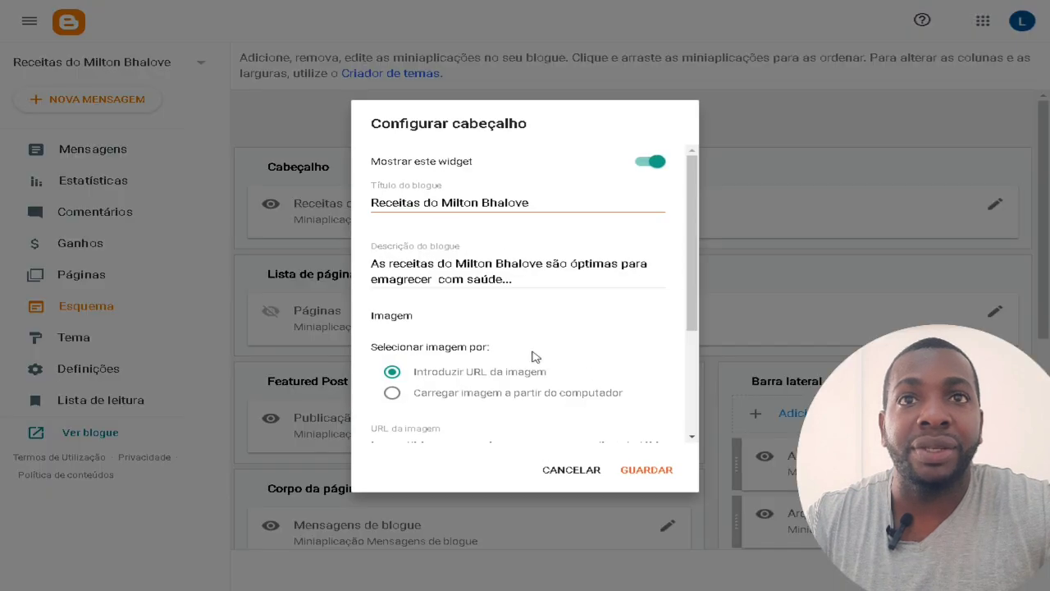
scroll(533, 333, "down", 2)
scroll(553, 324, "up", 2)
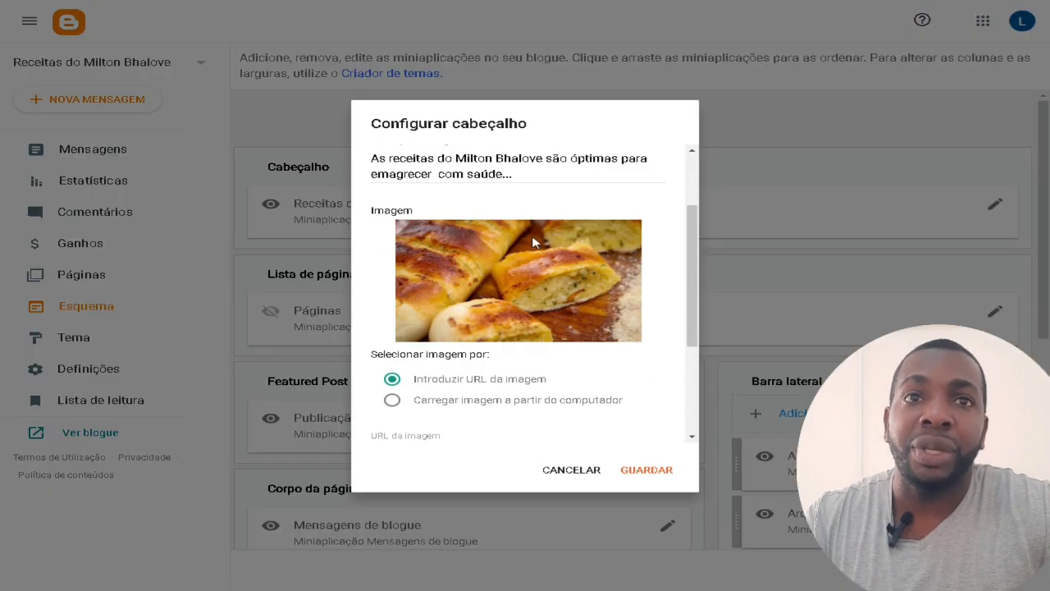
left_click(486, 402)
left_click(435, 381)
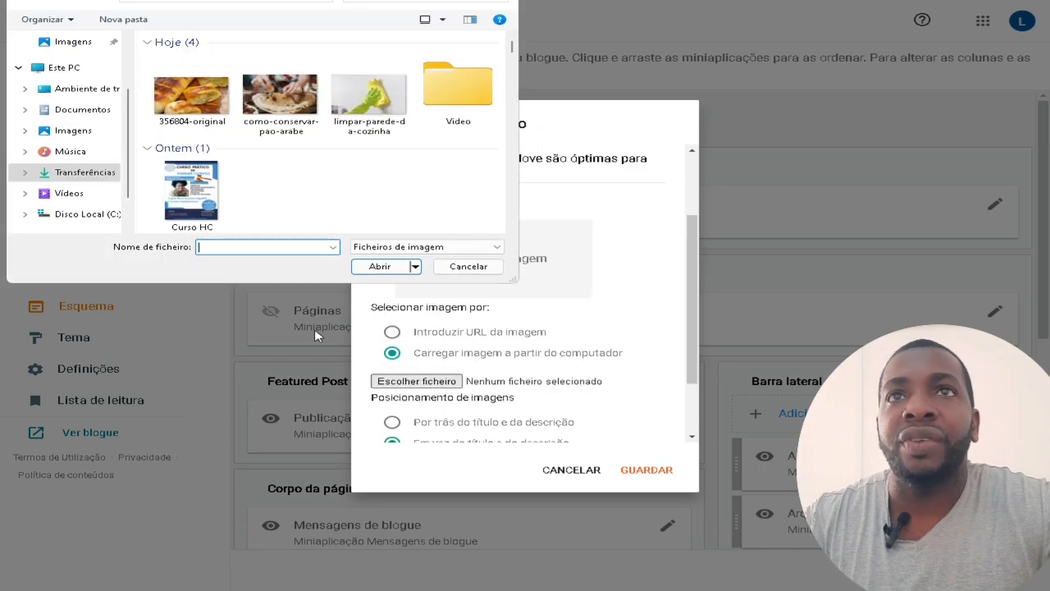
scroll(414, 159, "down", 5)
scroll(419, 159, "down", 3)
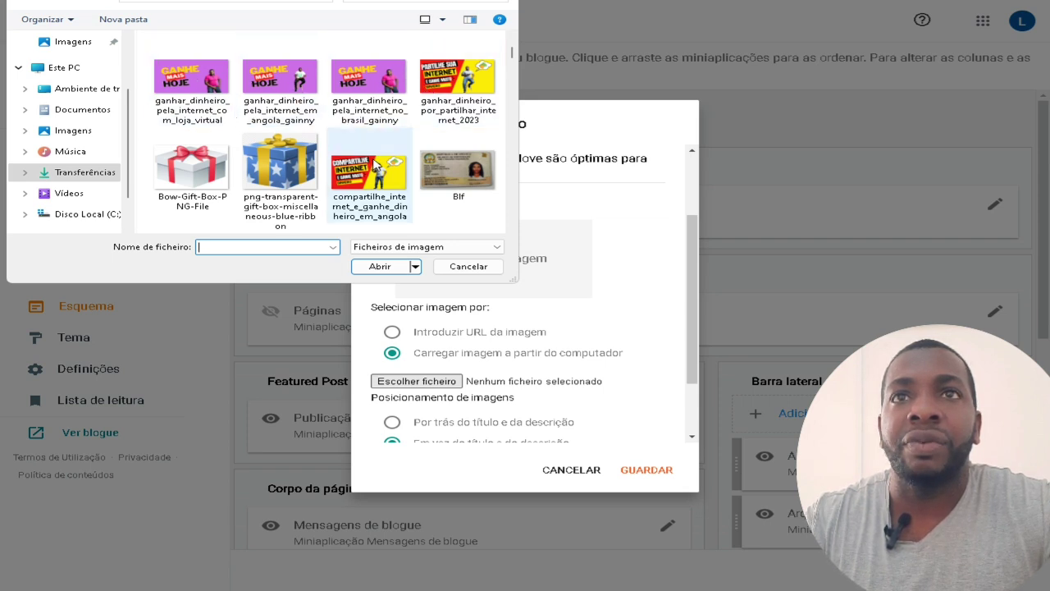
left_click(374, 164)
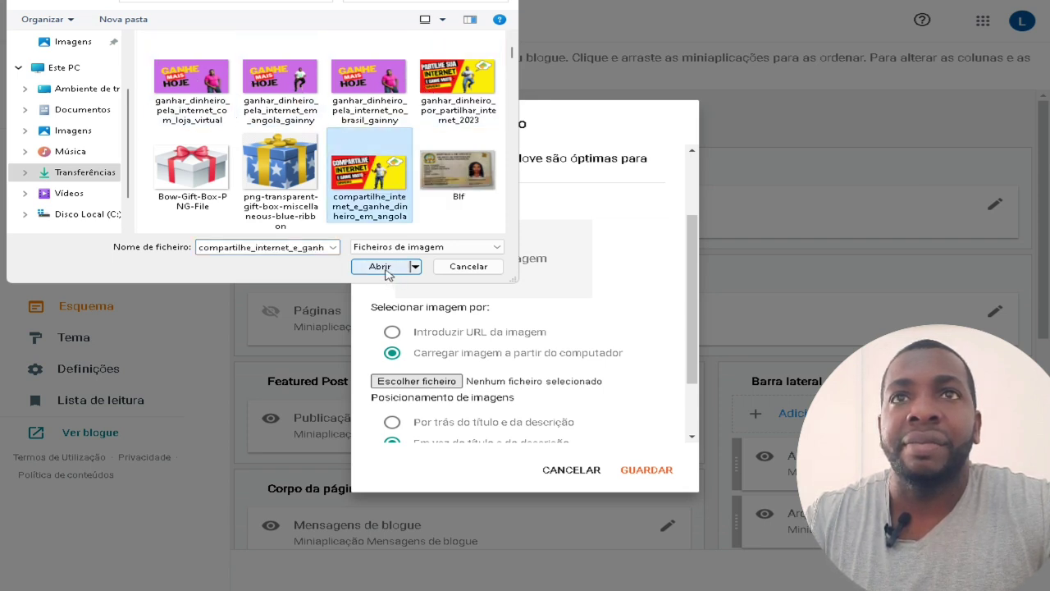
scroll(380, 158, "down", 5)
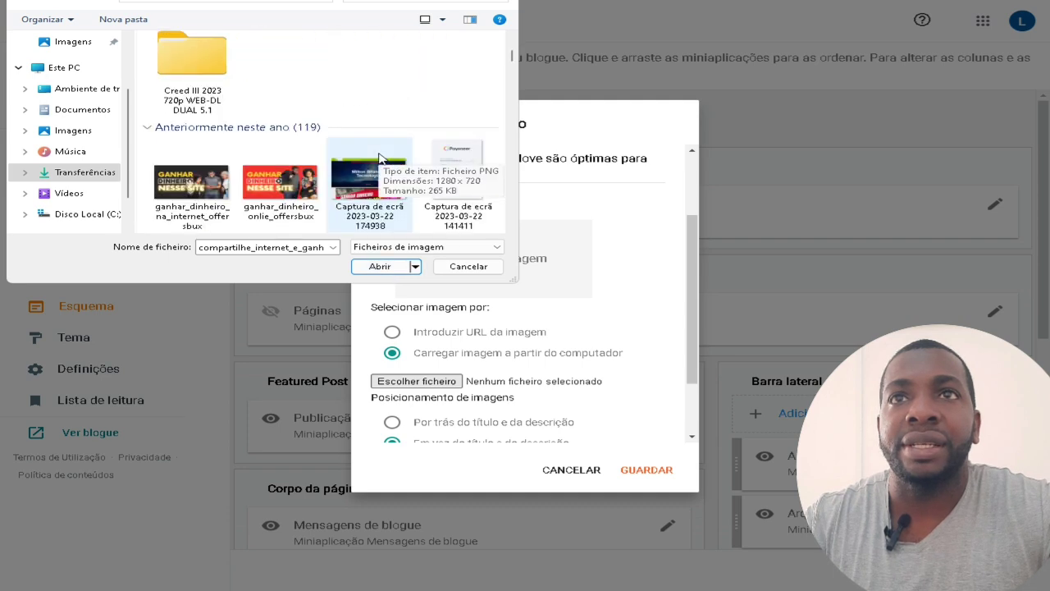
scroll(380, 158, "up", 5)
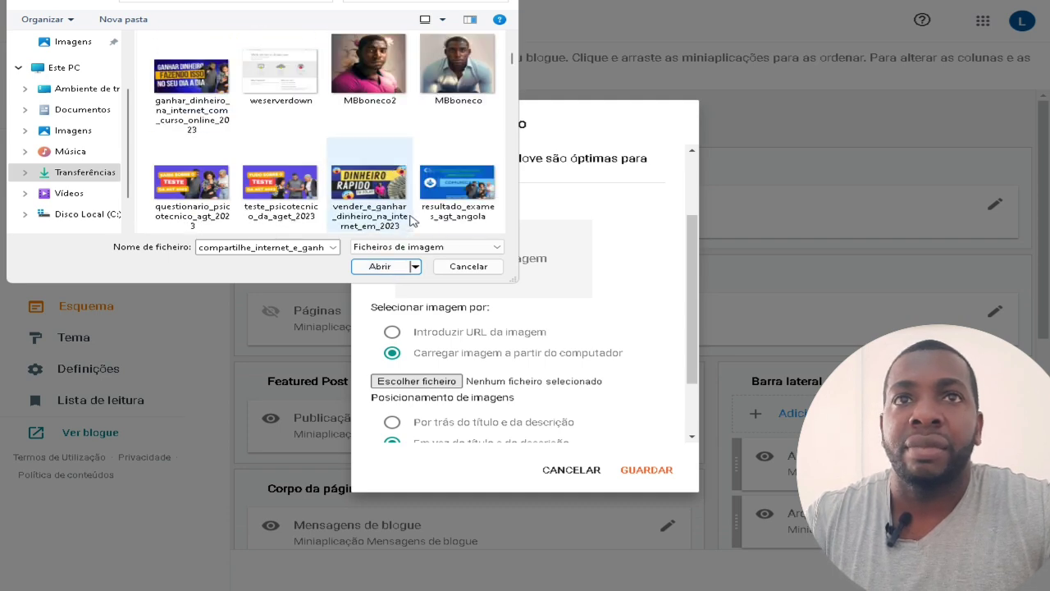
left_click(379, 267)
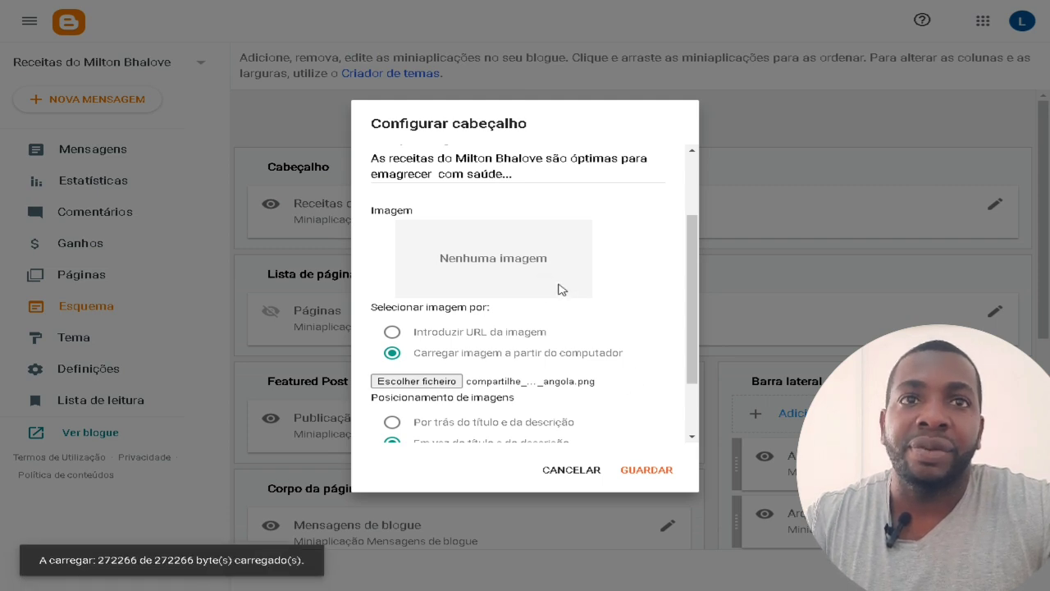
Turn on Ajustar texto for the uploaded header image and save the header widget.
scroll(618, 300, "down", 1)
left_click(651, 417)
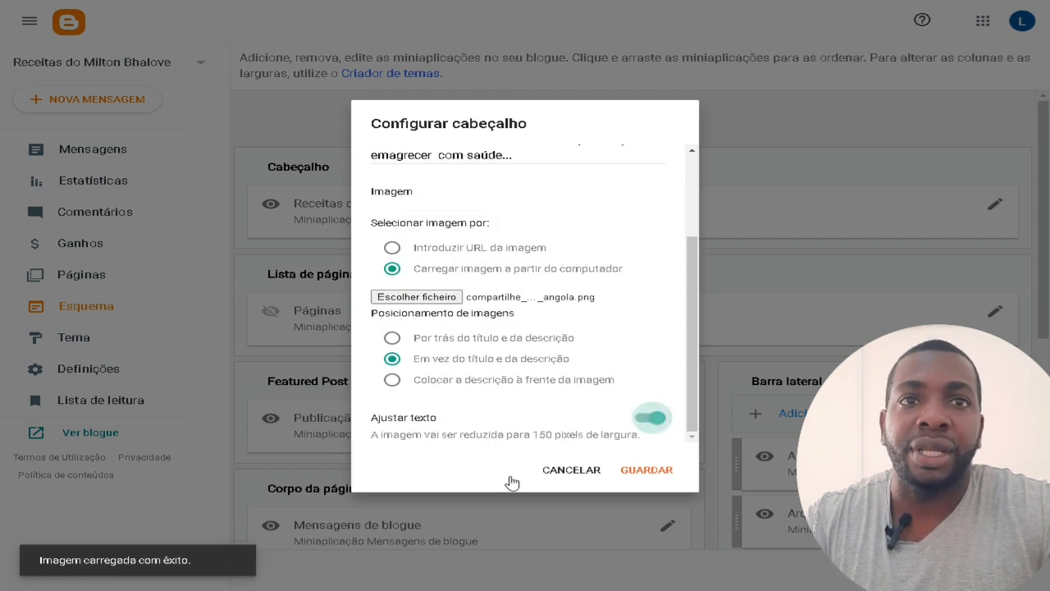
left_click(659, 476)
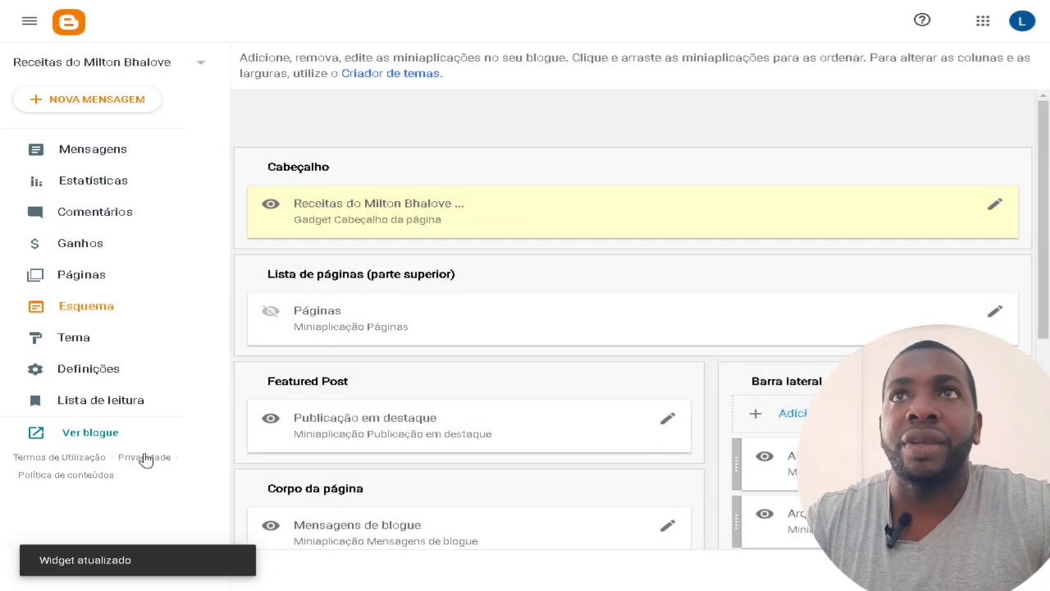
View the published blog, check the header image and the posts below it, and return to the layout editor.
left_click(86, 432)
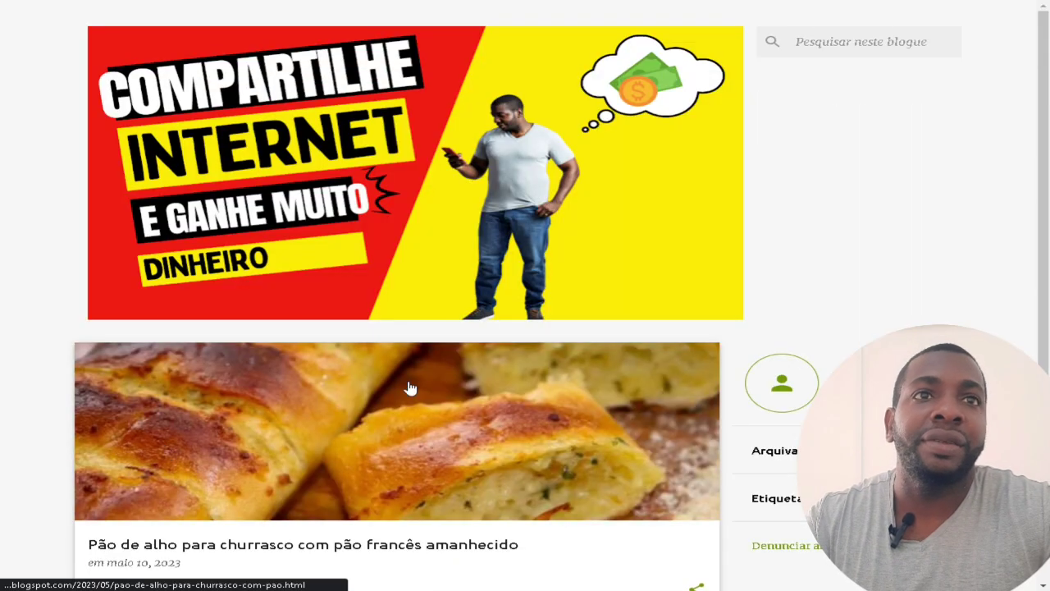
scroll(397, 295, "down", 4)
scroll(397, 296, "up", 3)
scroll(456, 235, "up", 1)
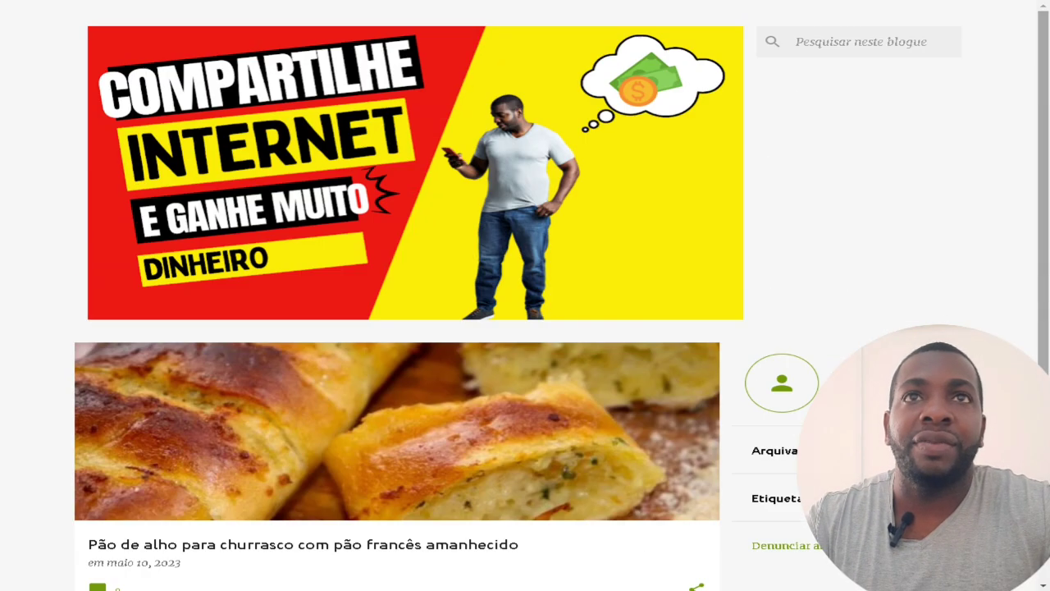
scroll(394, 254, "down", 3)
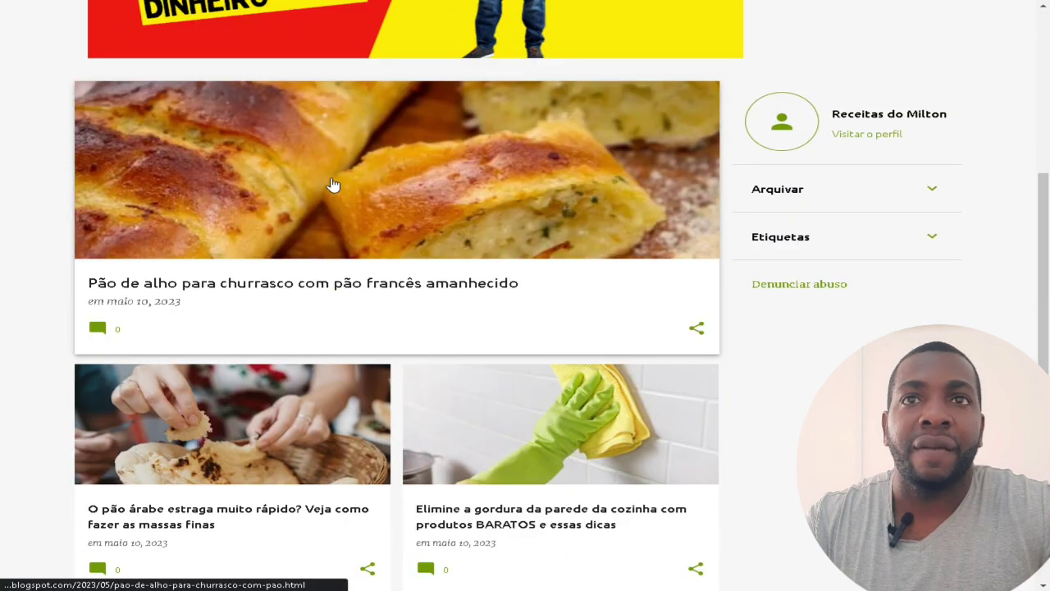
scroll(394, 166, "down", 1)
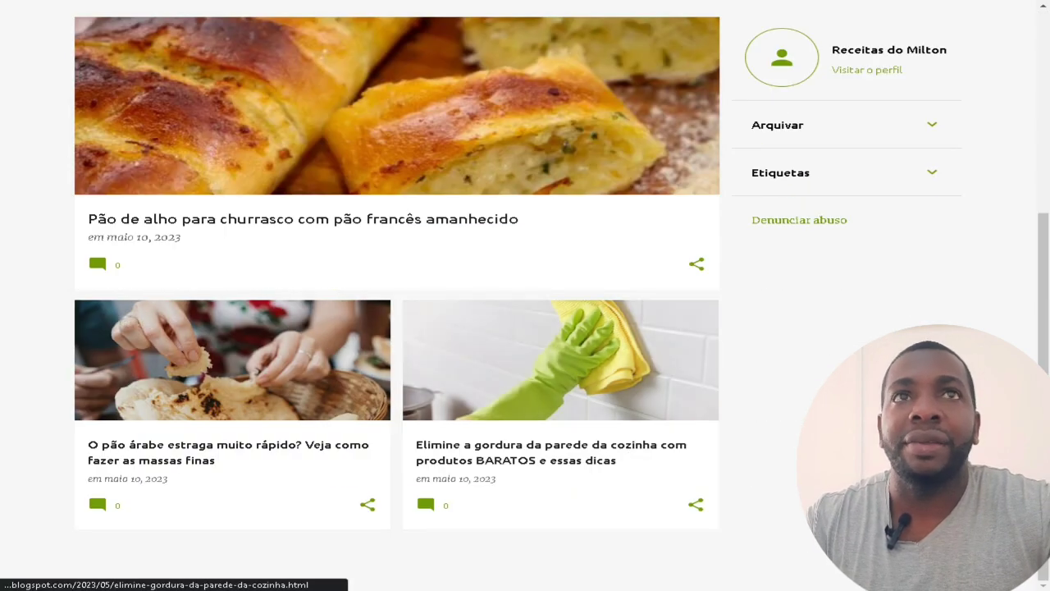
scroll(134, 66, "up", 4)
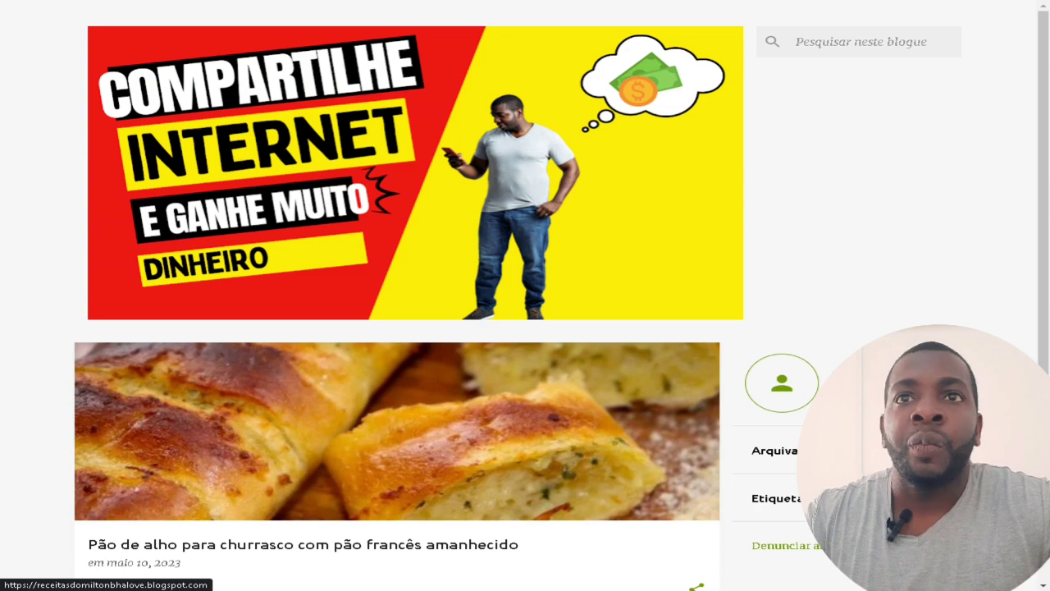
key("ctrl+w")
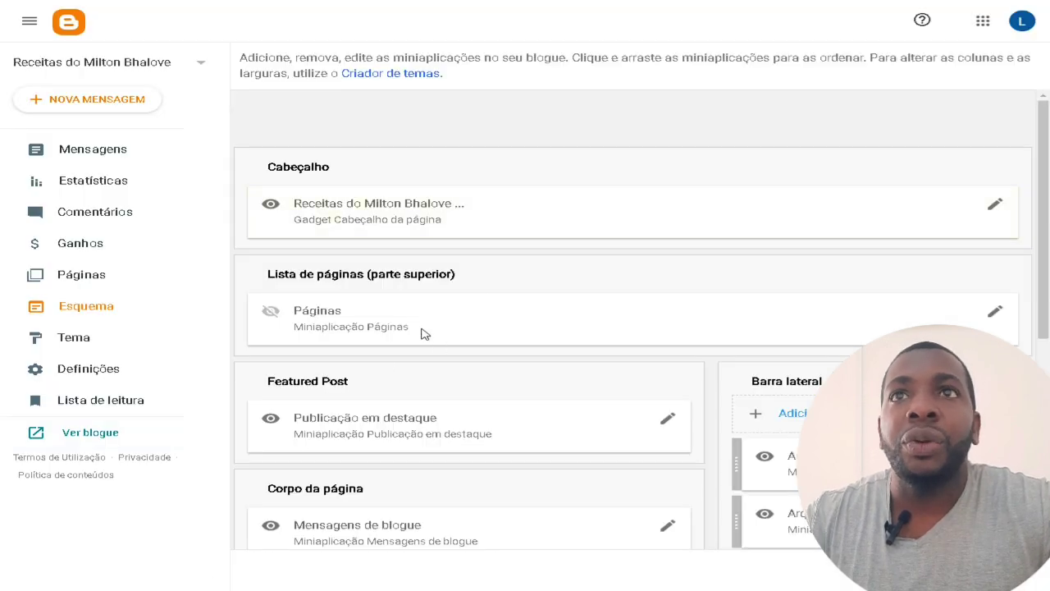
key("ctrl+Tab")
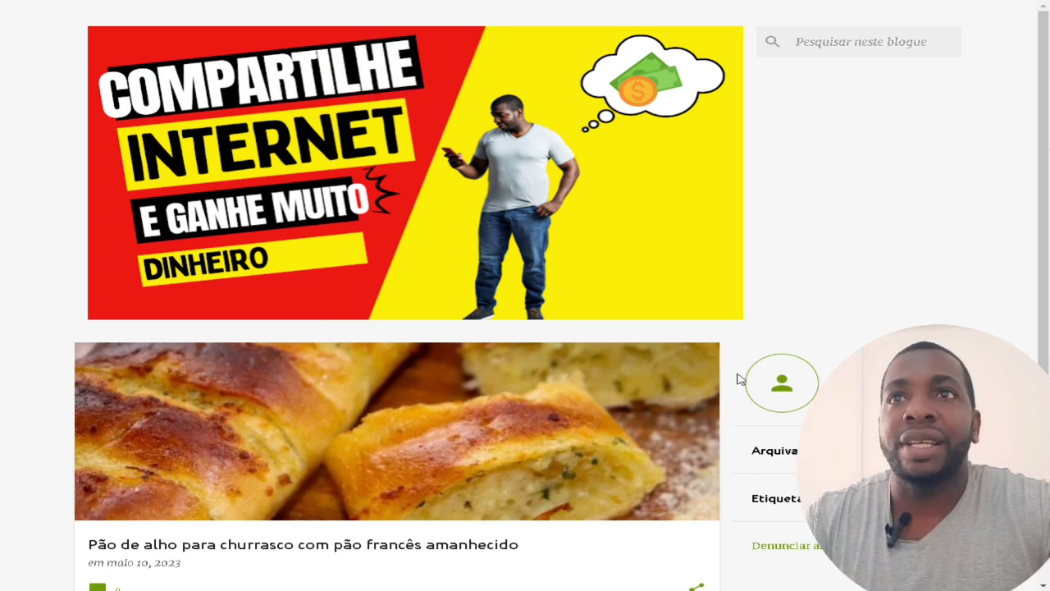
key("ctrl+Tab")
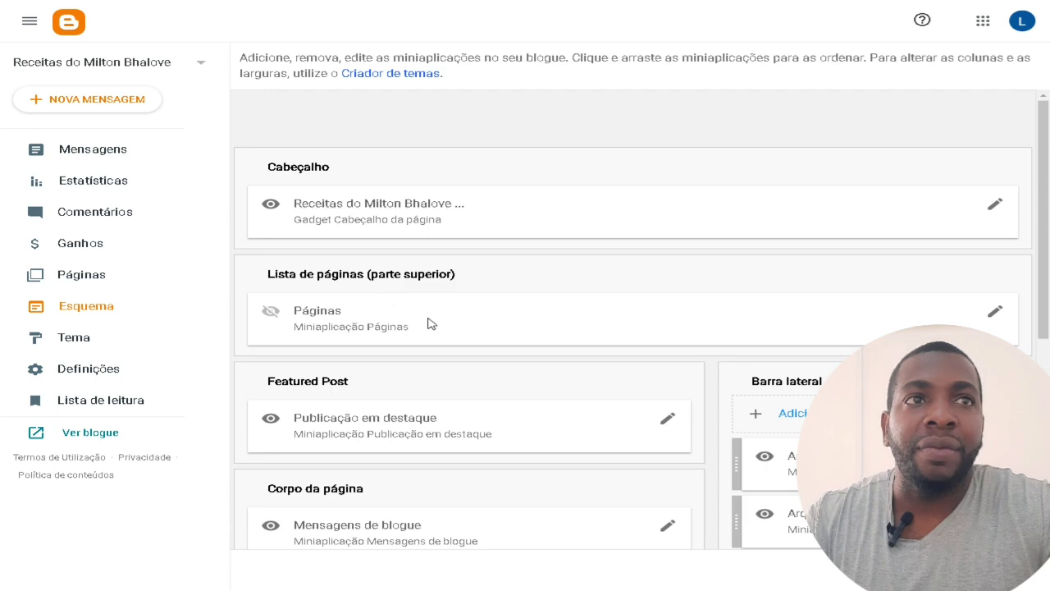
In the Lista de páginas (parte superior) widget, add a new item for the existing Página inicial page.
left_click(995, 317)
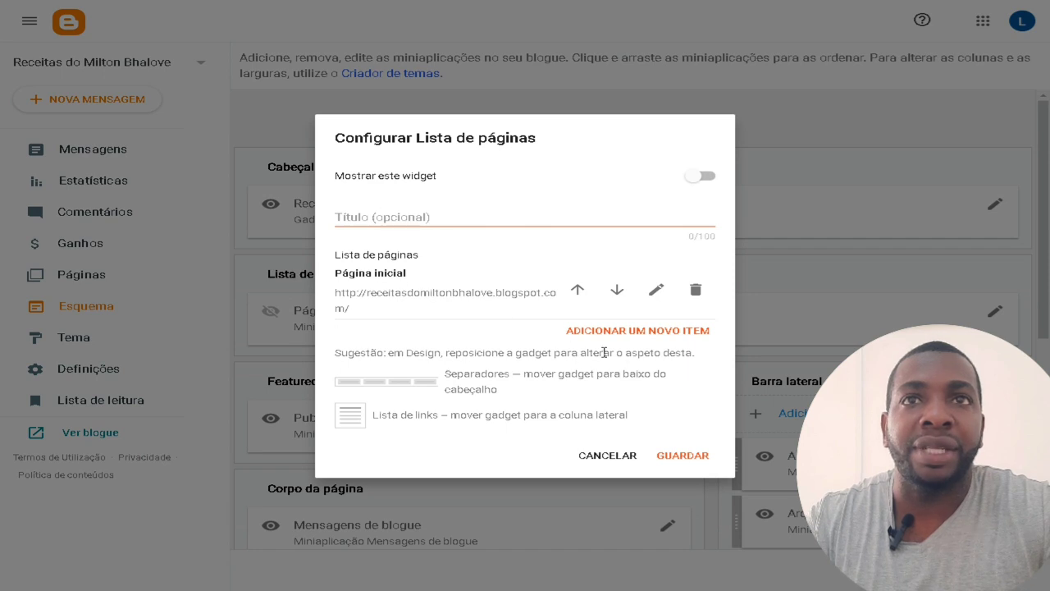
left_click(629, 336)
left_click(435, 190)
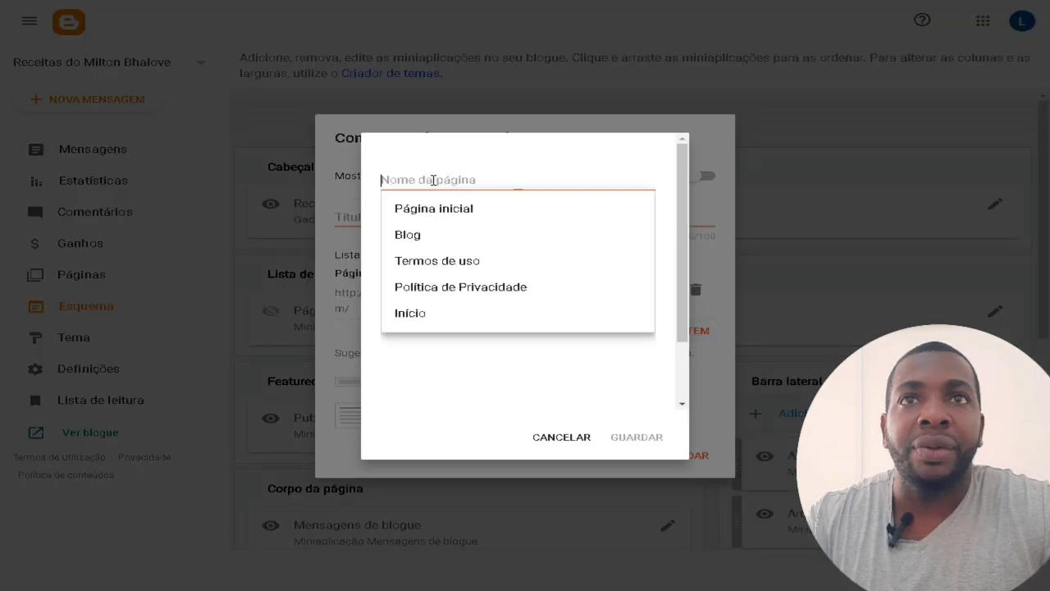
left_click(476, 217)
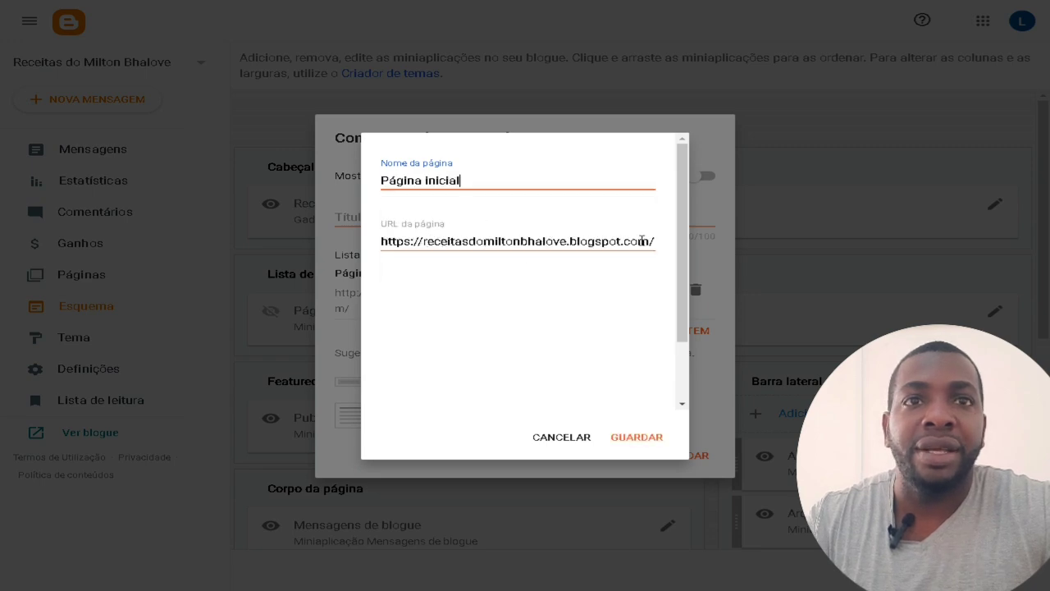
left_click(635, 438)
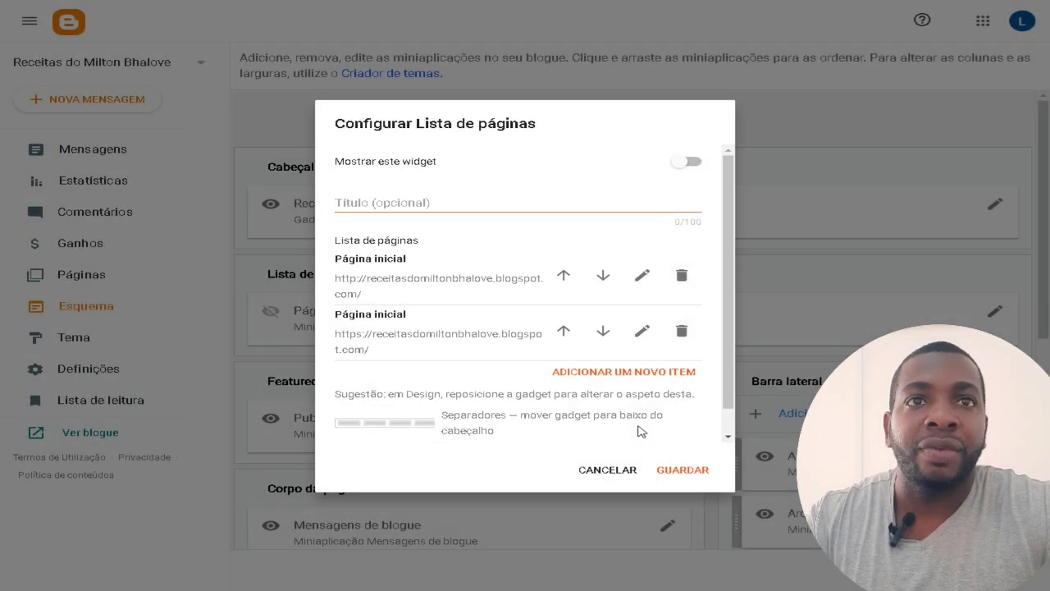
Add the Política de Privacidade and Termos de uso pages as items in the page list.
left_click(658, 379)
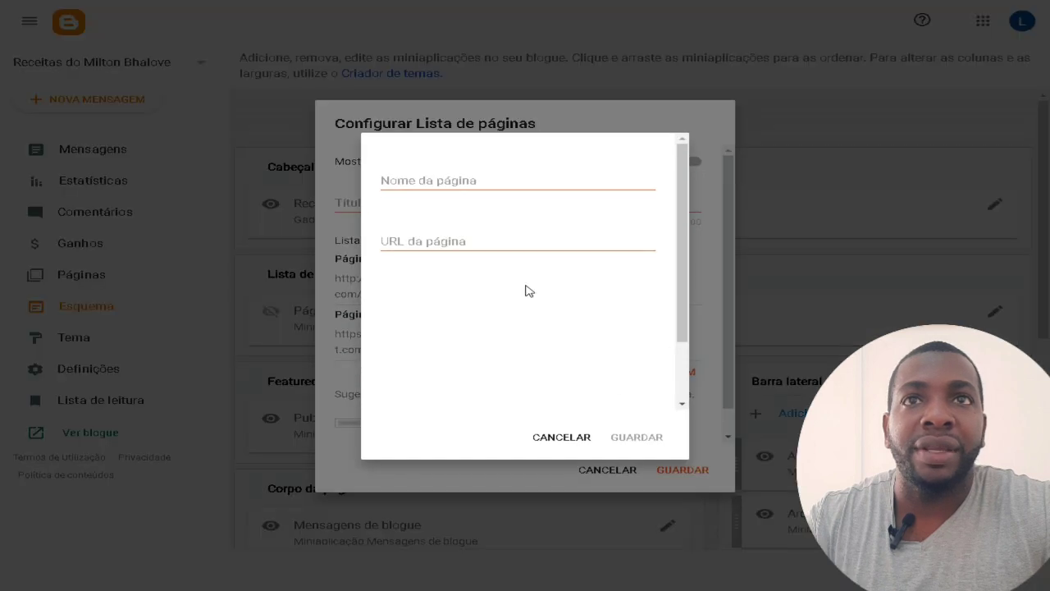
left_click(471, 182)
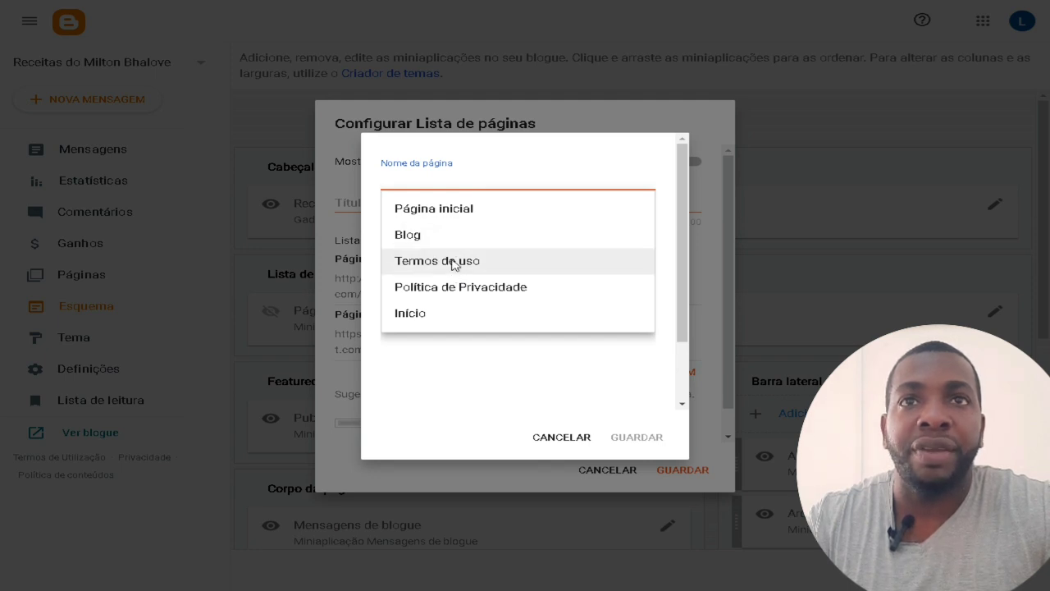
left_click(464, 289)
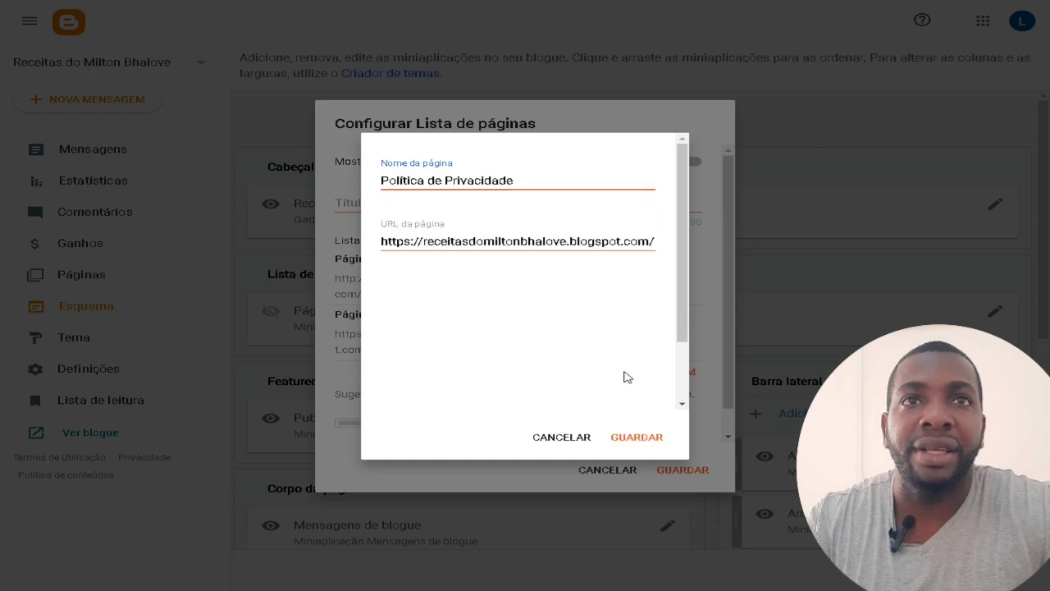
left_click(639, 448)
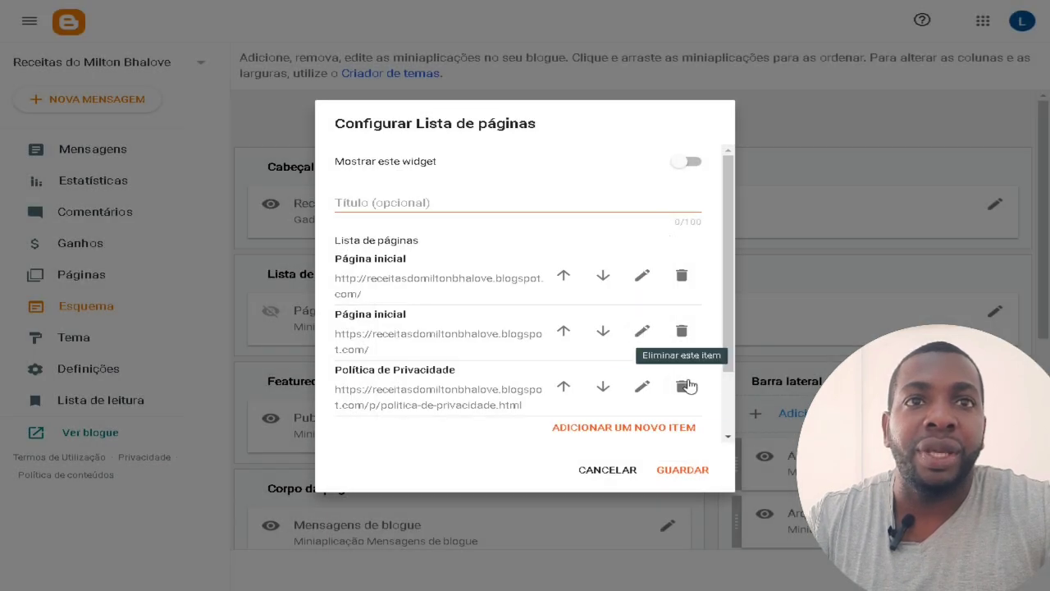
left_click(633, 425)
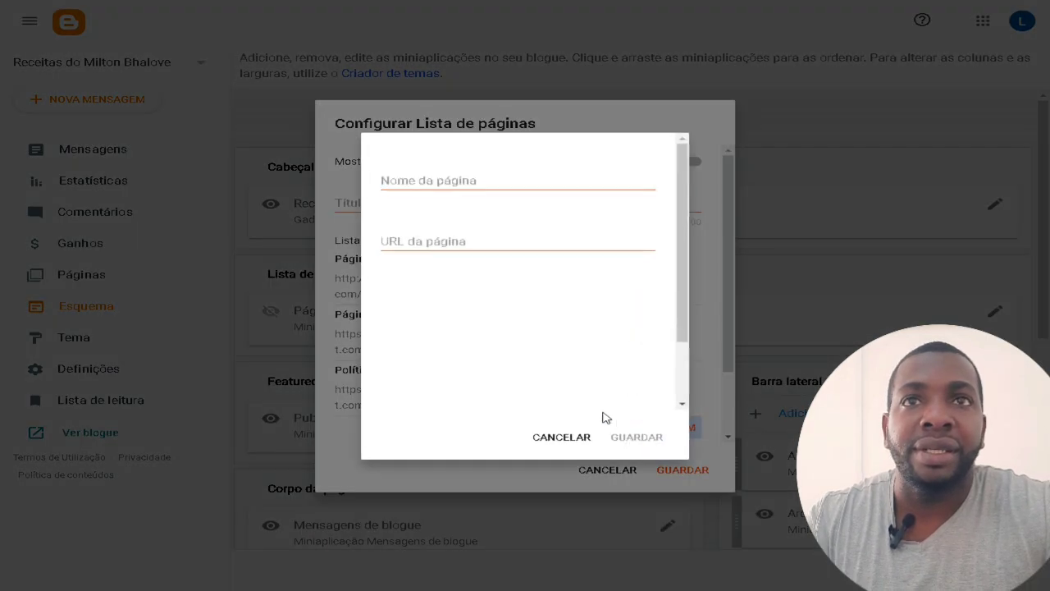
left_click(469, 183)
left_click(470, 261)
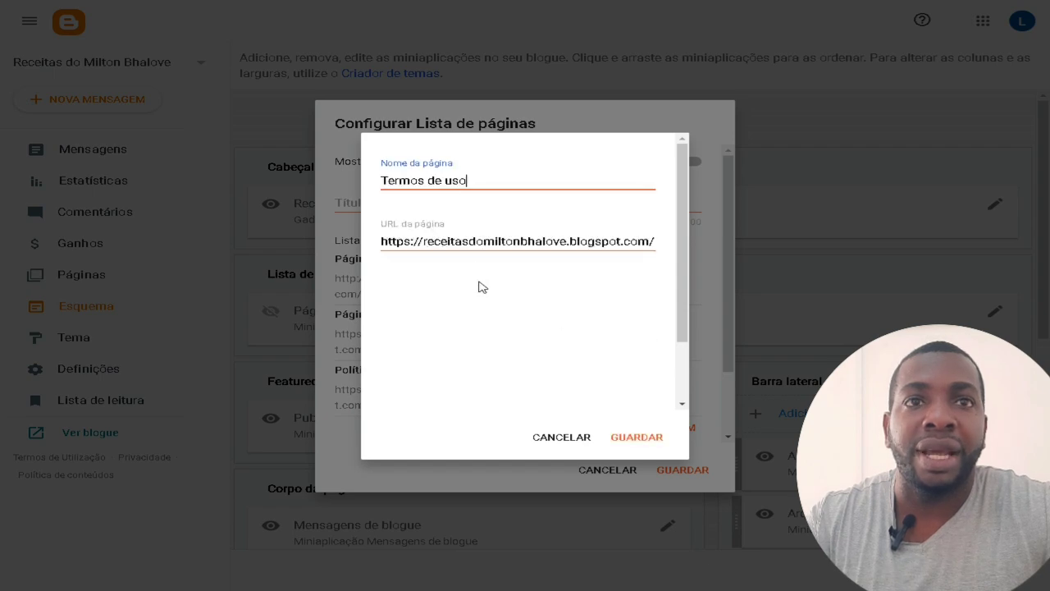
left_click(630, 439)
Add the Blog page as another item in the page list.
scroll(663, 380, "down", 2)
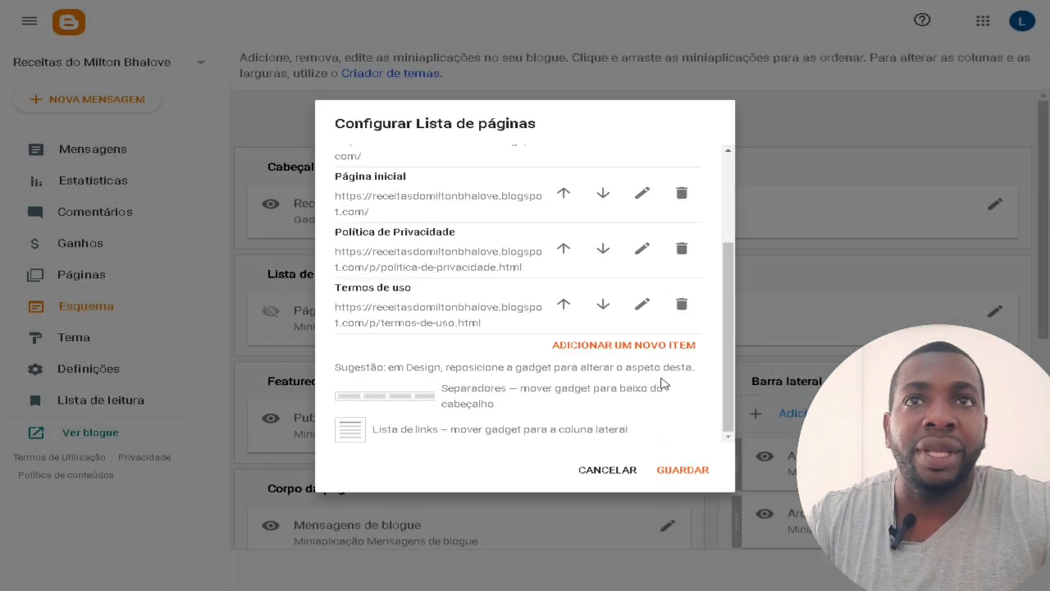
left_click(628, 345)
left_click(450, 182)
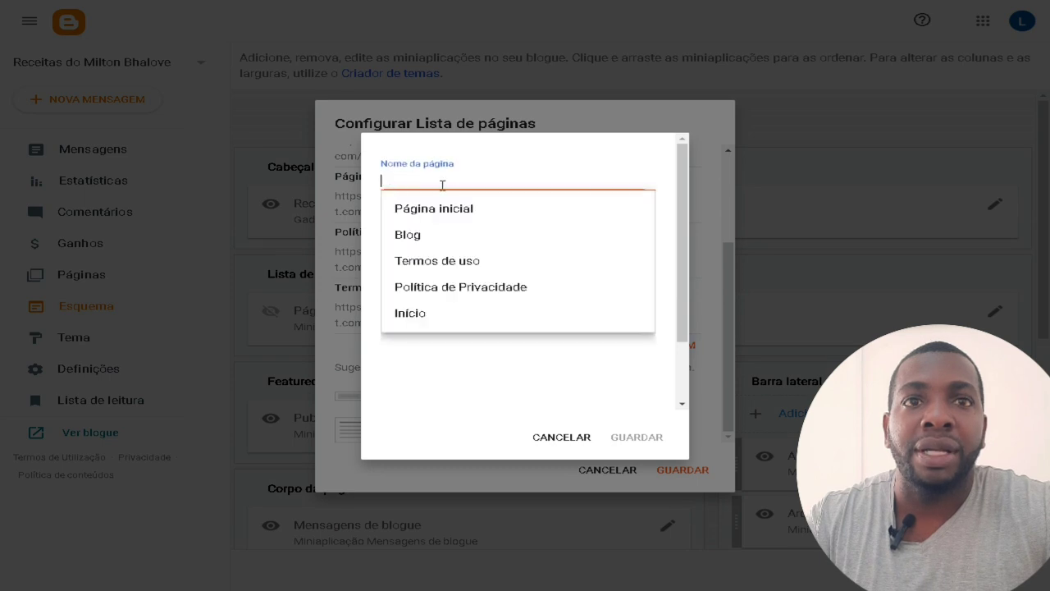
left_click(433, 237)
left_click(642, 435)
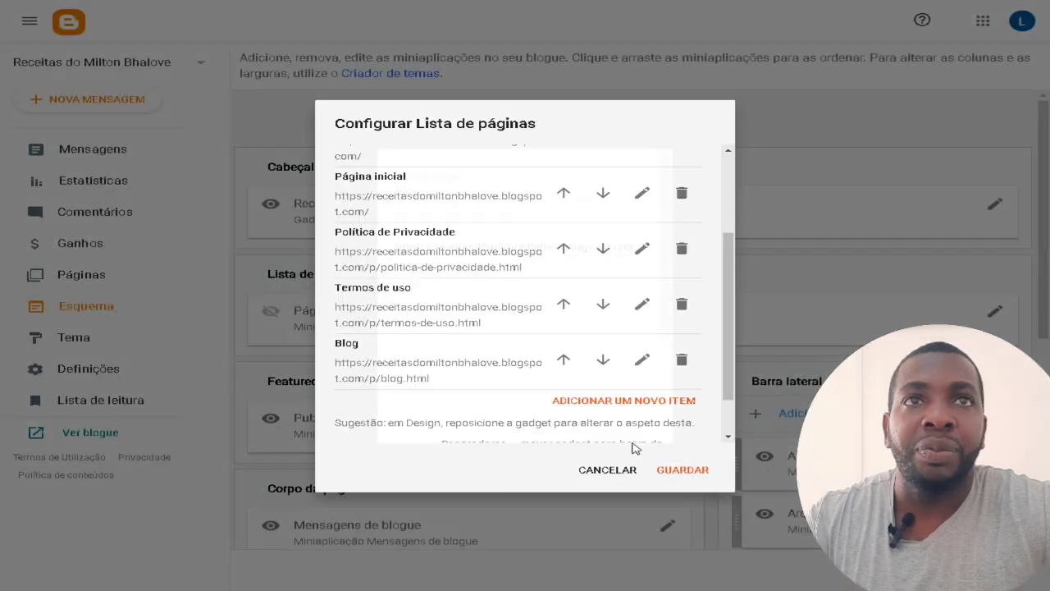
Turn on Mostrar este widget for the page list and save its configuration.
scroll(465, 307, "up", 3)
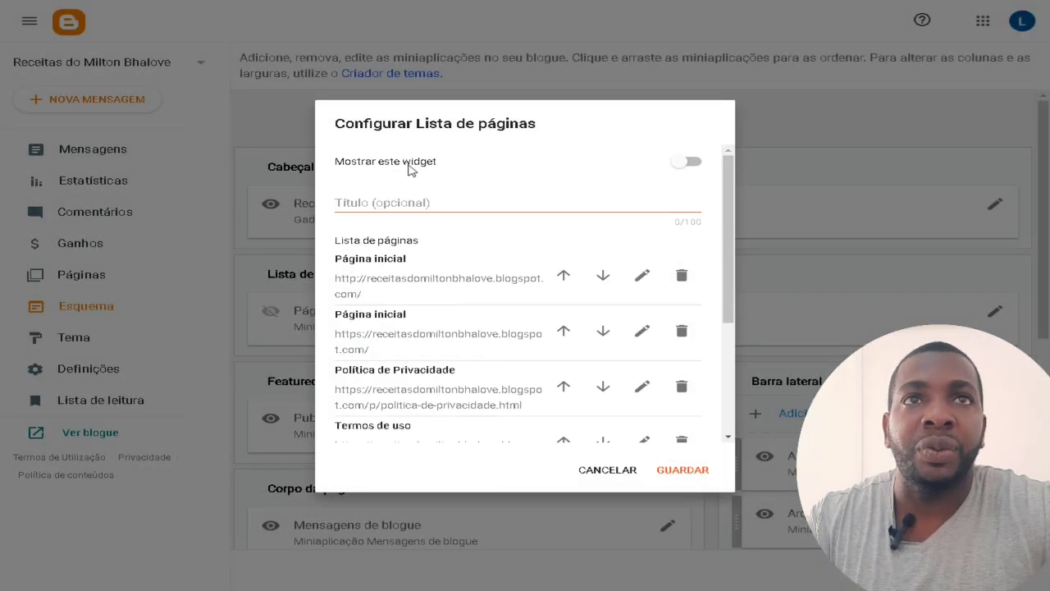
left_click(687, 162)
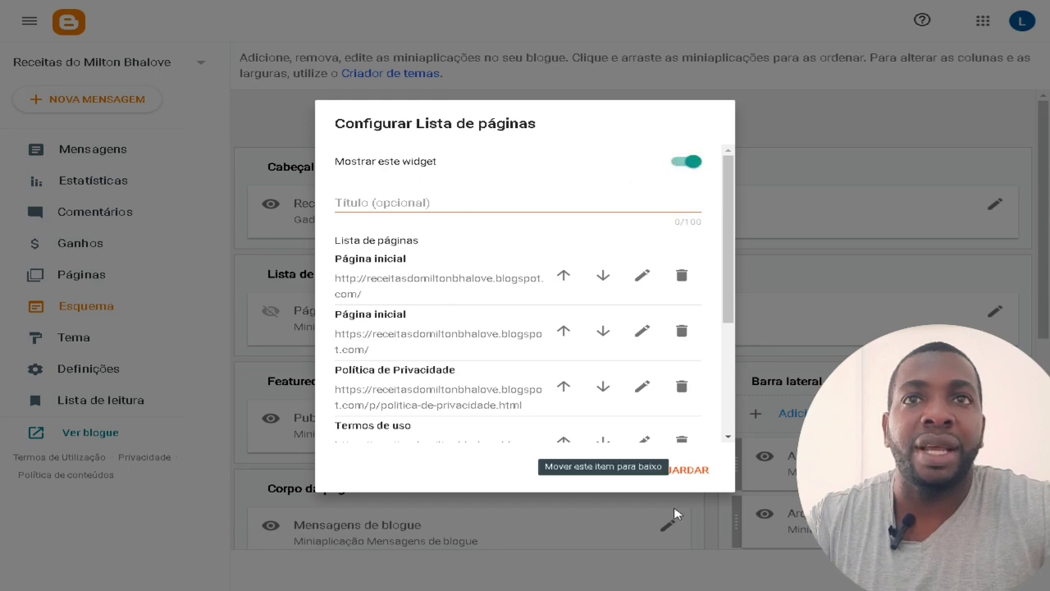
left_click(683, 470)
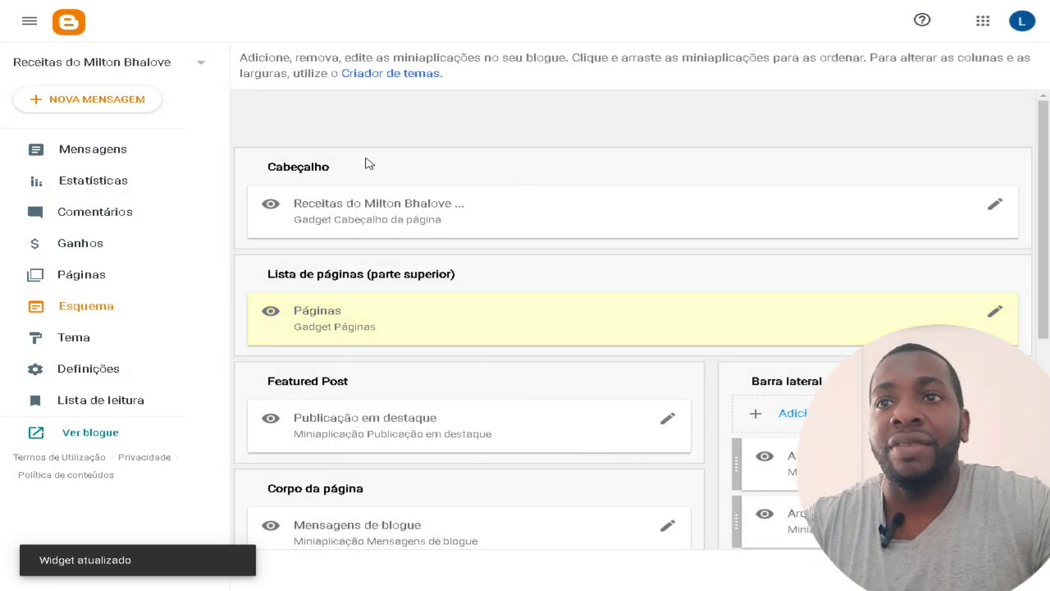
View the published blog, examine the Política de Privacidade page from its page menu and go back to the home page.
left_click(108, 435)
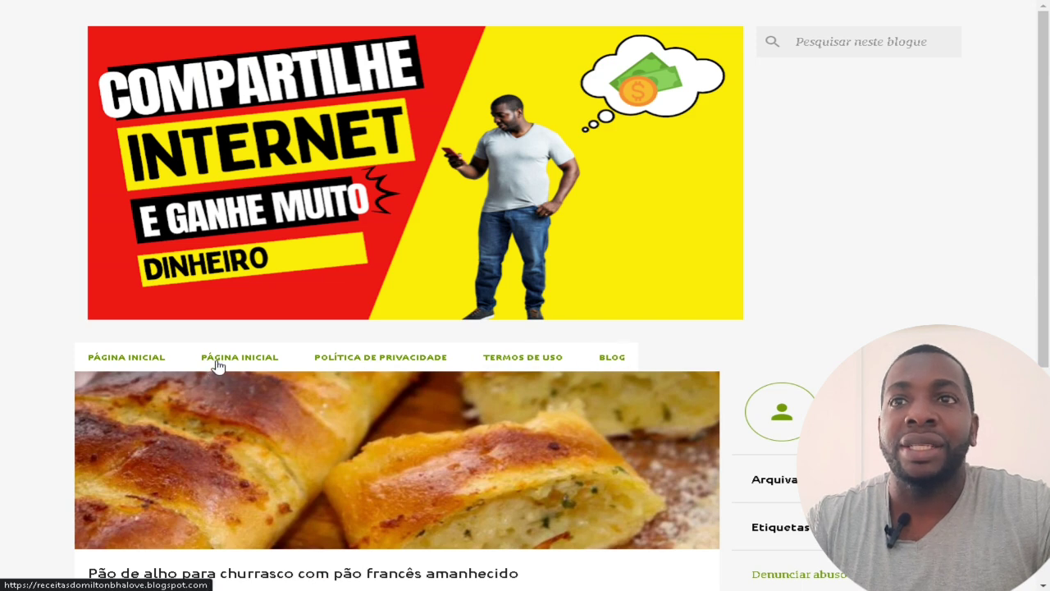
left_click(398, 358)
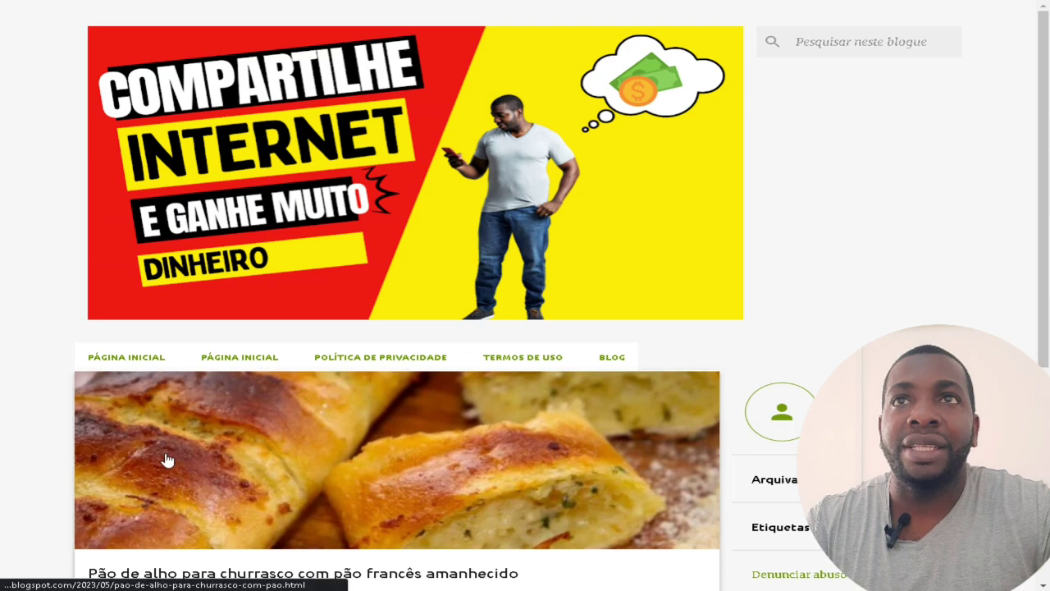
scroll(504, 364, "down", 15)
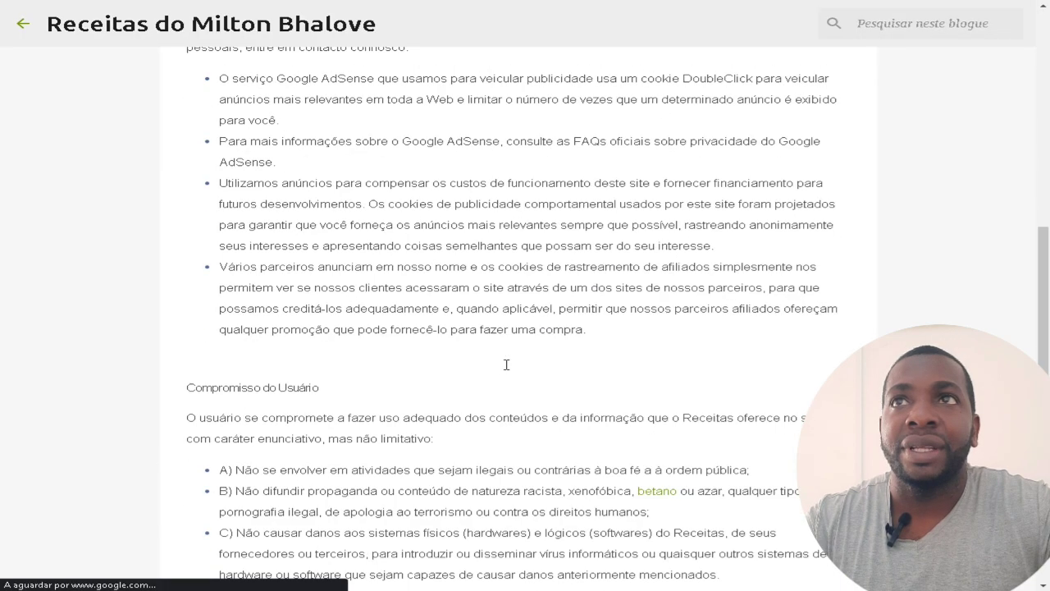
left_click(26, 29)
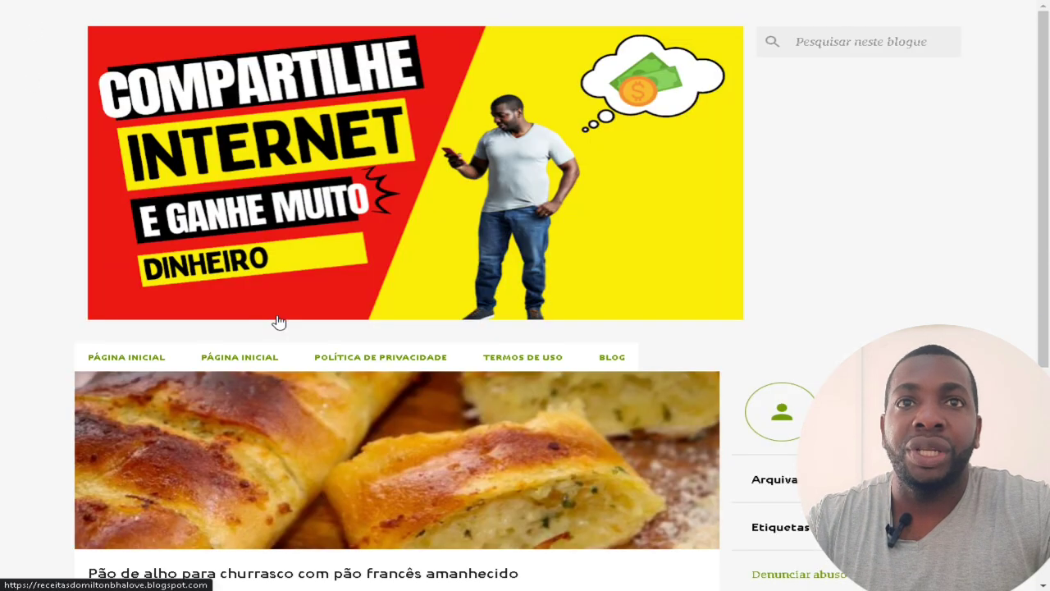
Examine the Termos de uso page, check the home page's menu and posts, and return to the layout editor.
left_click(553, 364)
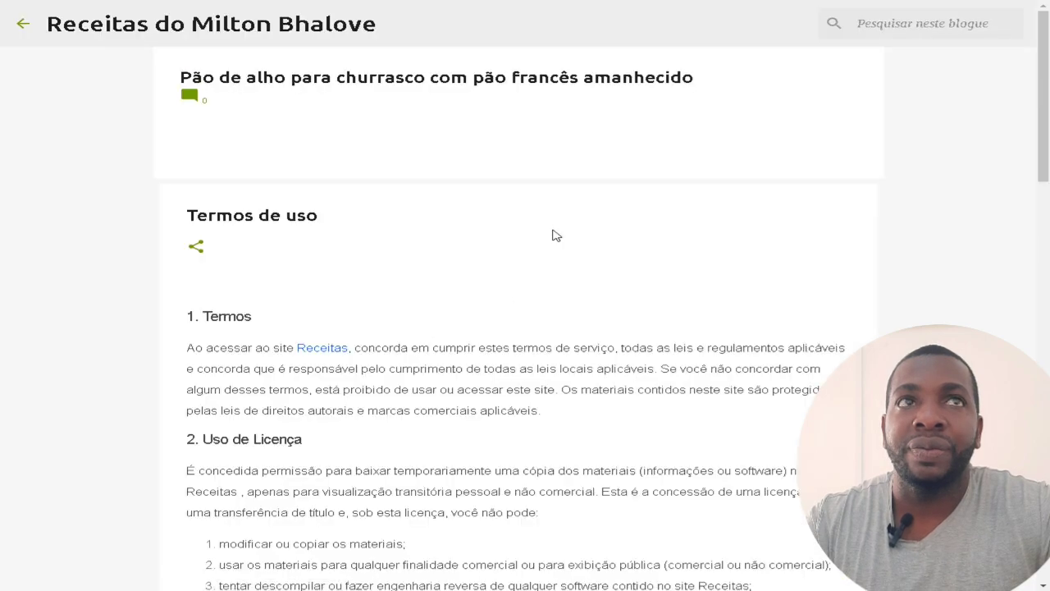
scroll(551, 238, "down", 13)
scroll(572, 243, "down", 5)
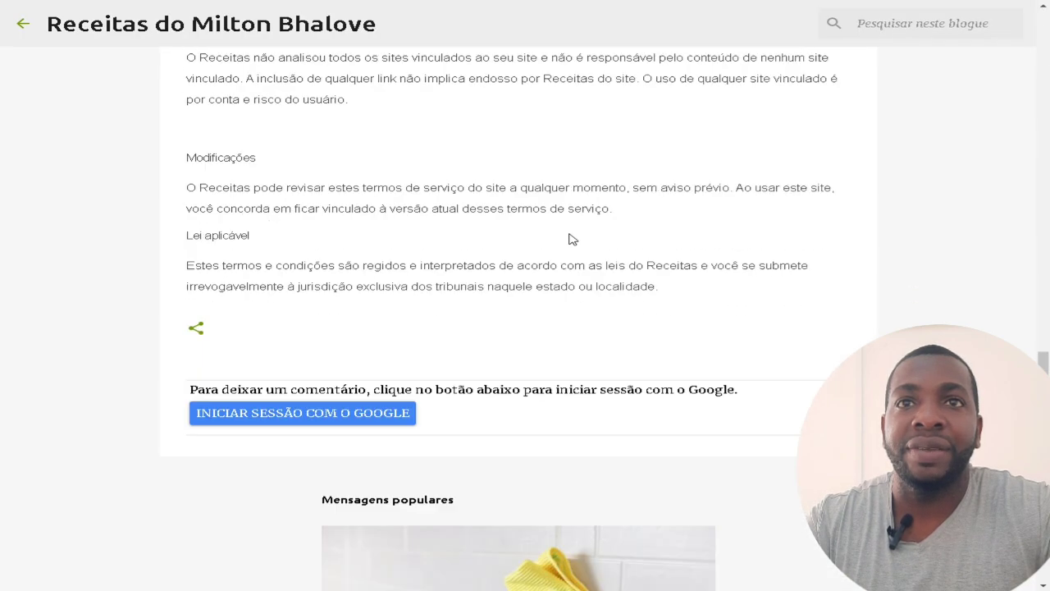
left_click(27, 28)
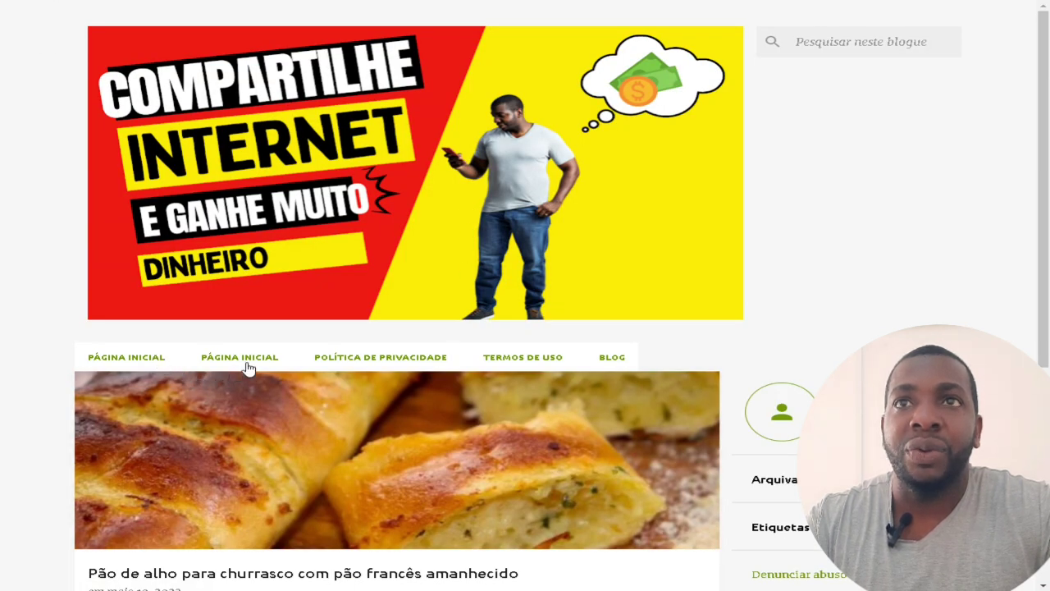
scroll(294, 359, "down", 3)
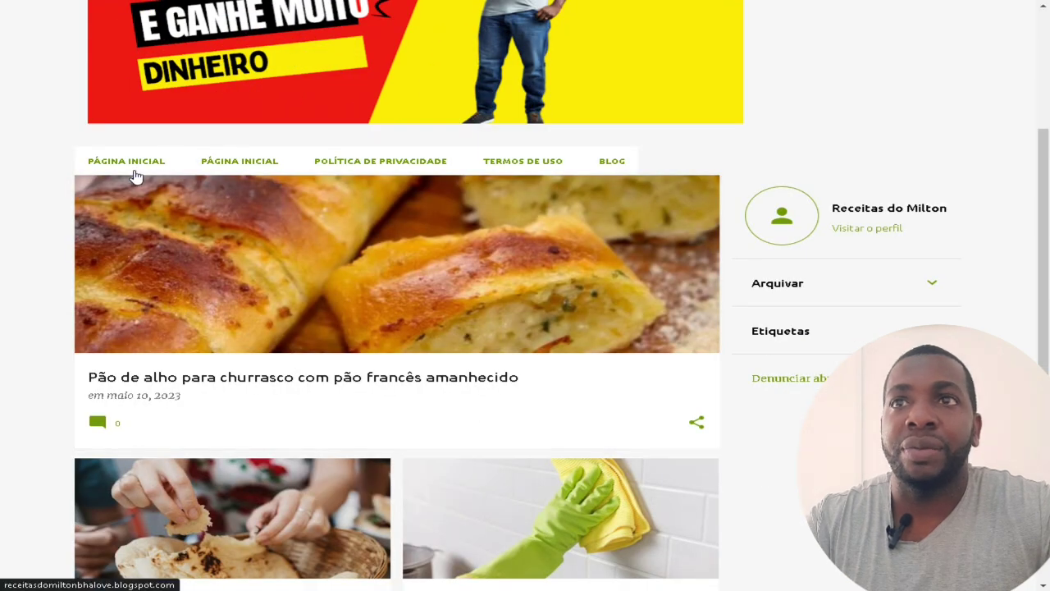
left_click(103, 2)
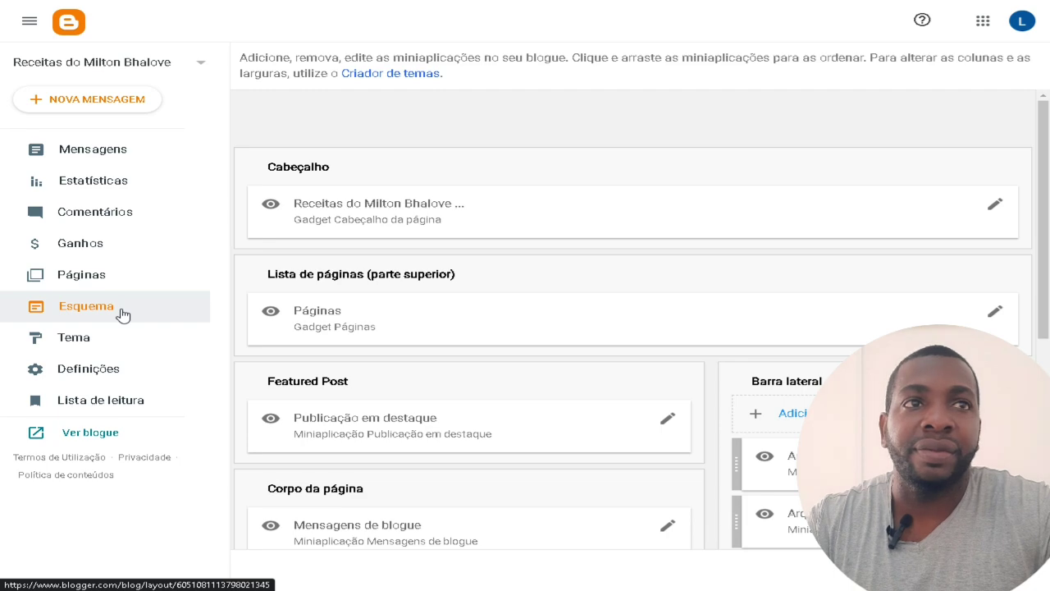
Delete the duplicate Página inicial entry with the http address from the top page list and save the configuration.
left_click(994, 311)
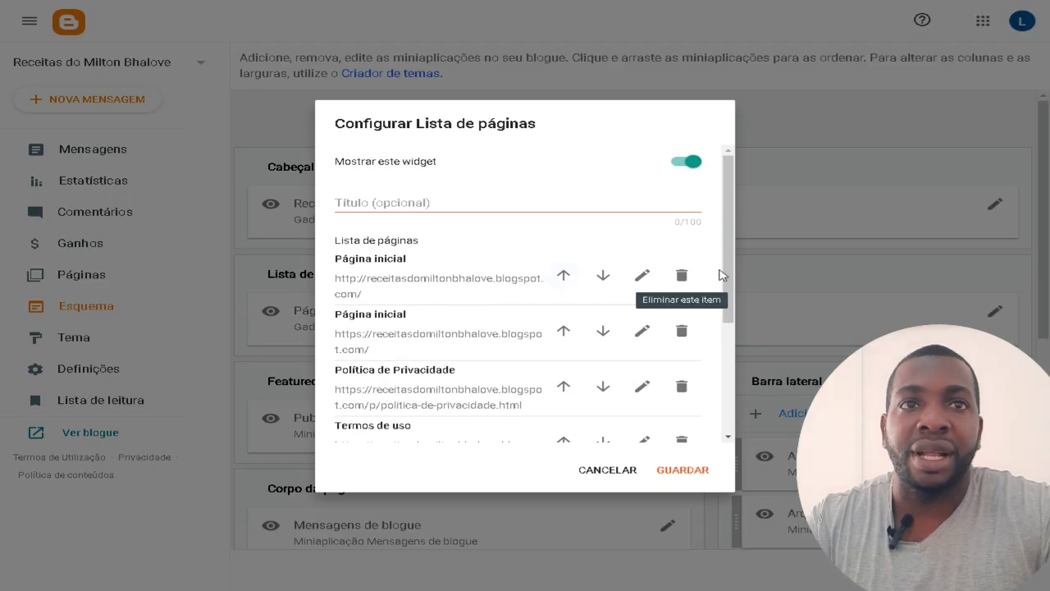
left_click(681, 275)
left_click(690, 471)
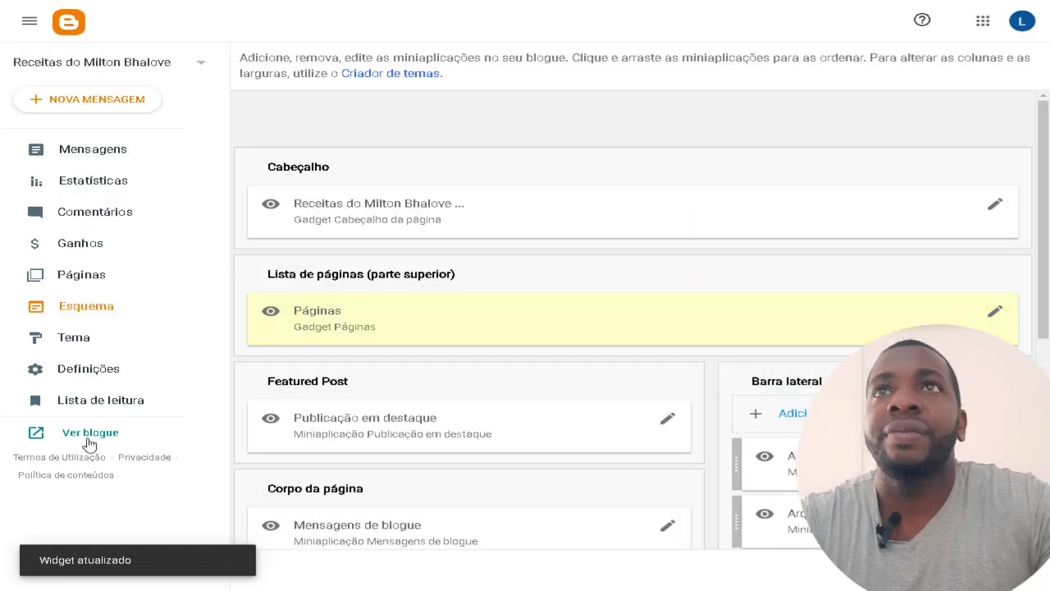
View the published blog and examine its page menu and home page posts.
left_click(89, 433)
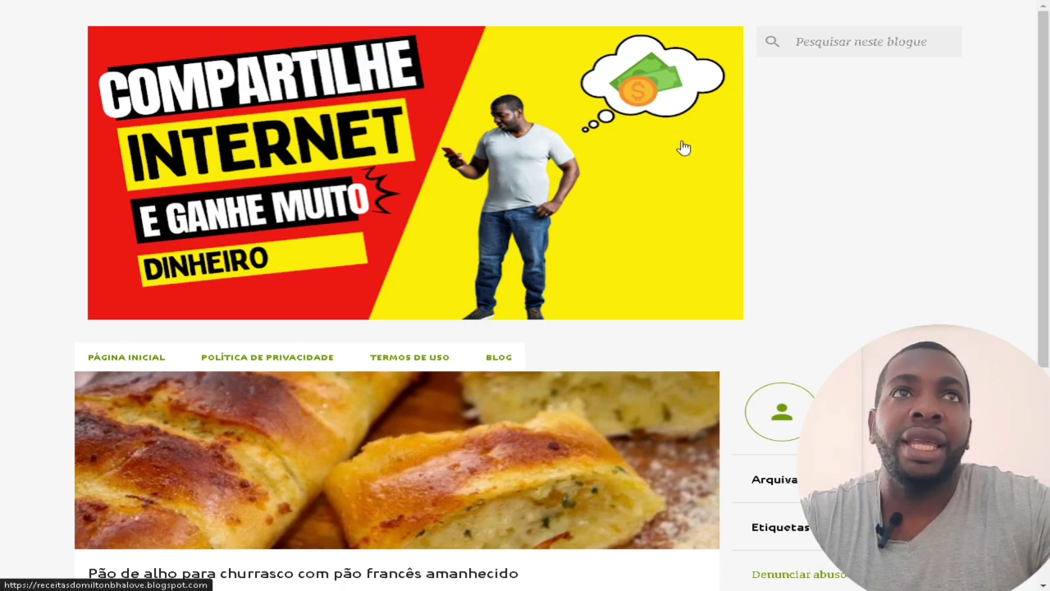
scroll(506, 248, "down", 3)
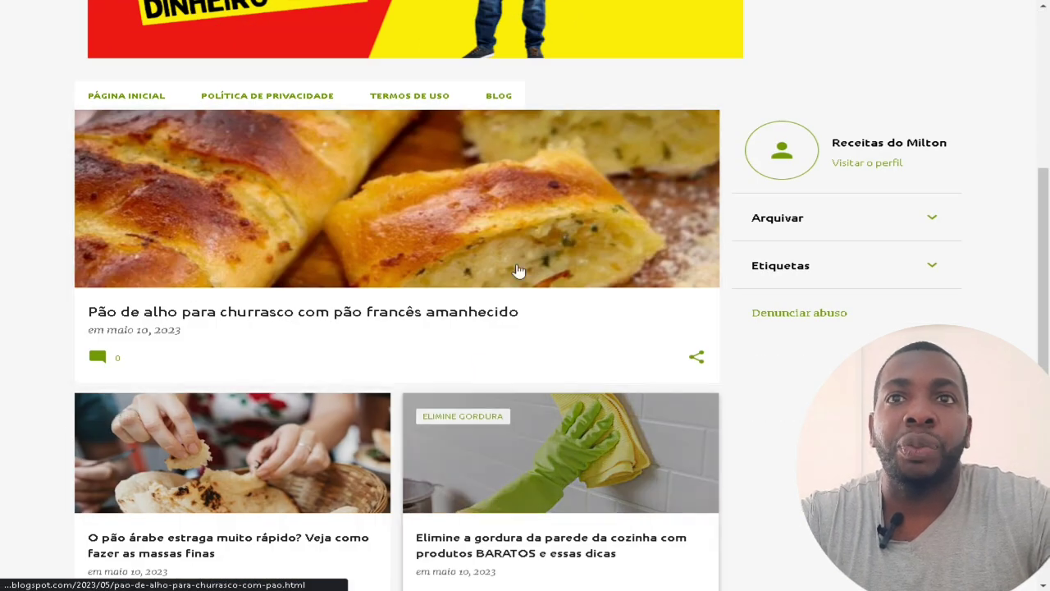
scroll(440, 486, "down", 1)
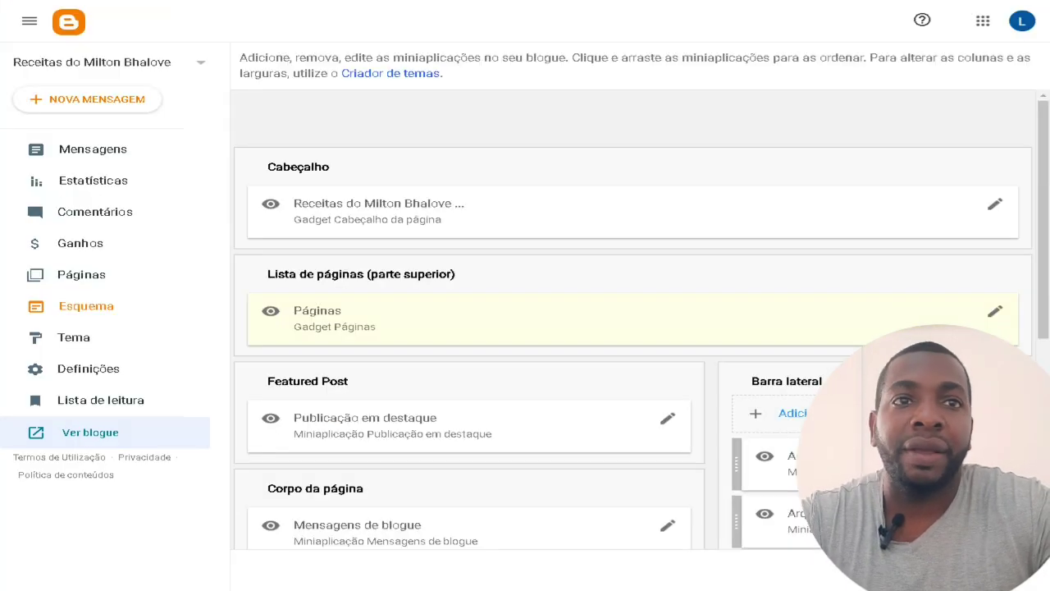
Start adding an Atribuição gadget to the layout's Rodapé section, ready for its copyright text.
scroll(605, 359, "down", 4)
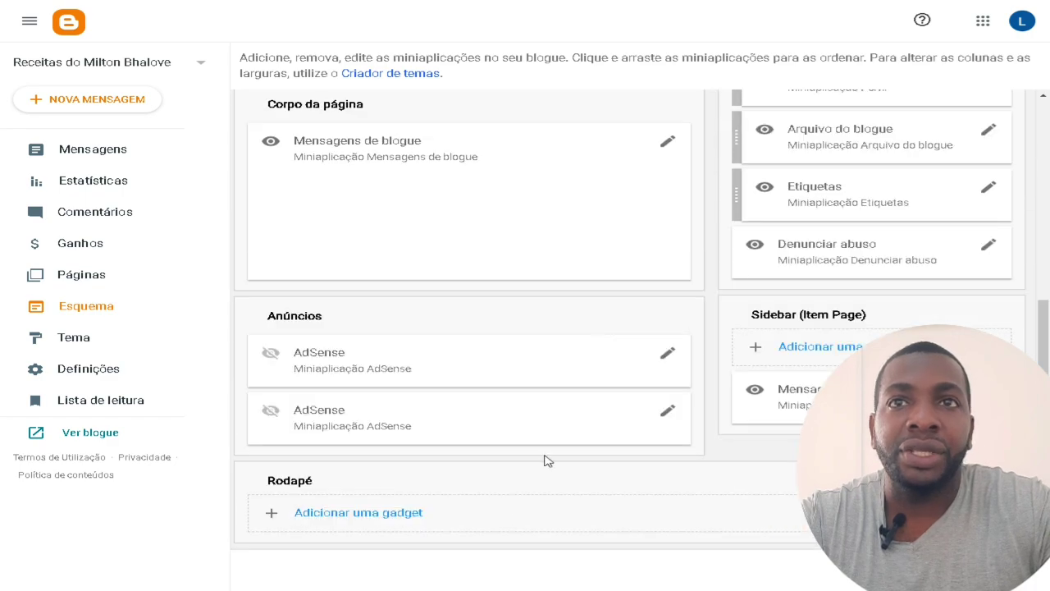
left_click(375, 511)
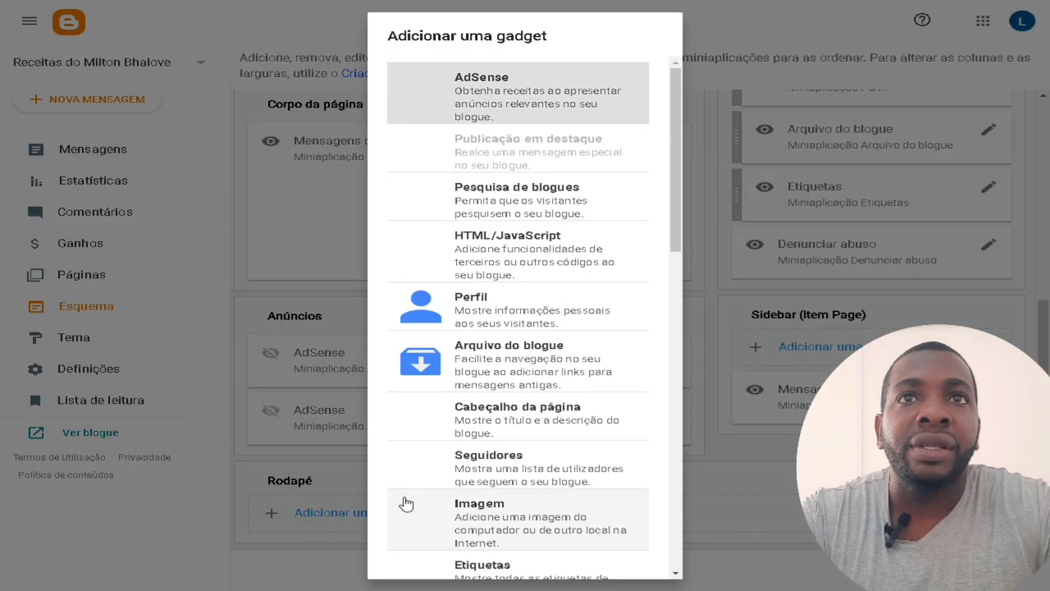
scroll(615, 235, "down", 8)
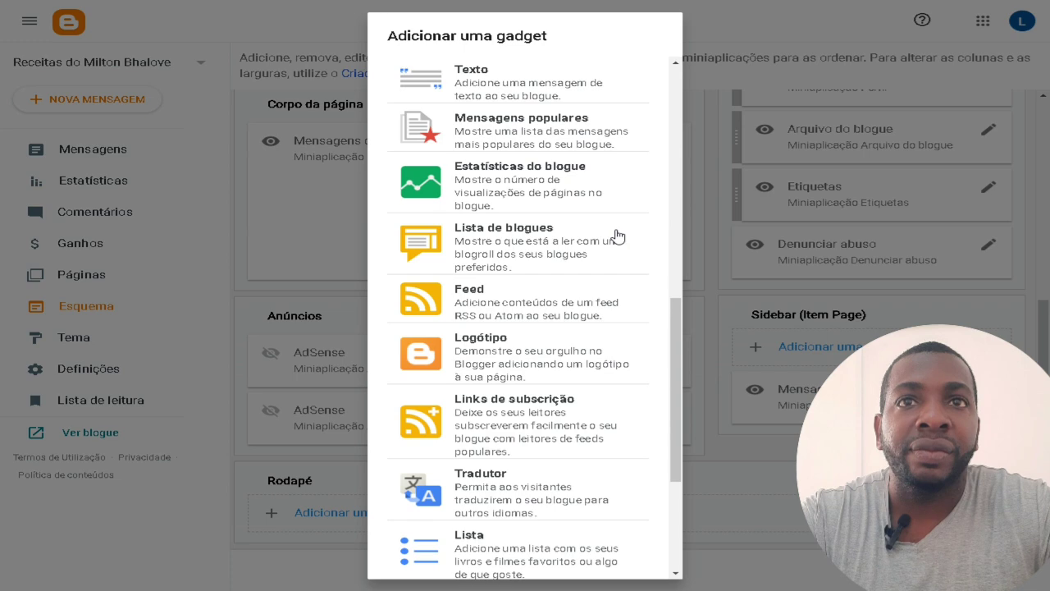
scroll(616, 236, "down", 3)
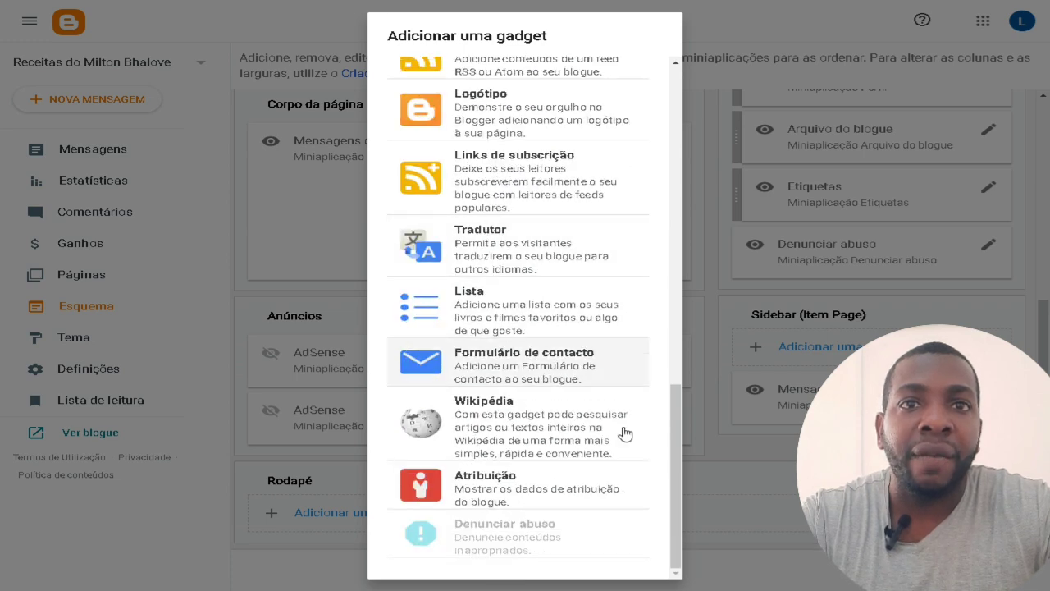
left_click(629, 478)
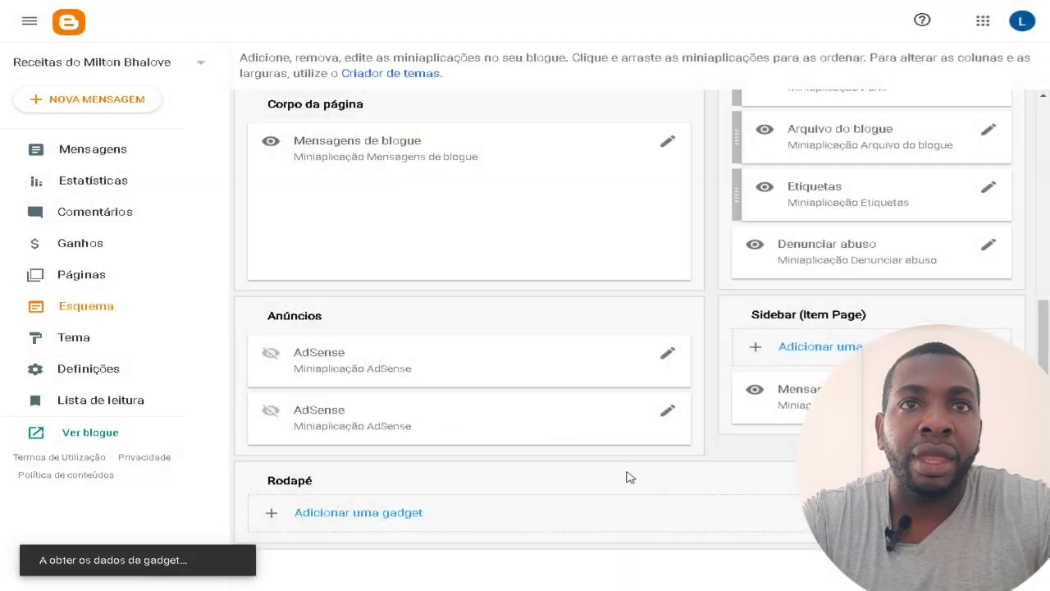
left_click(559, 291)
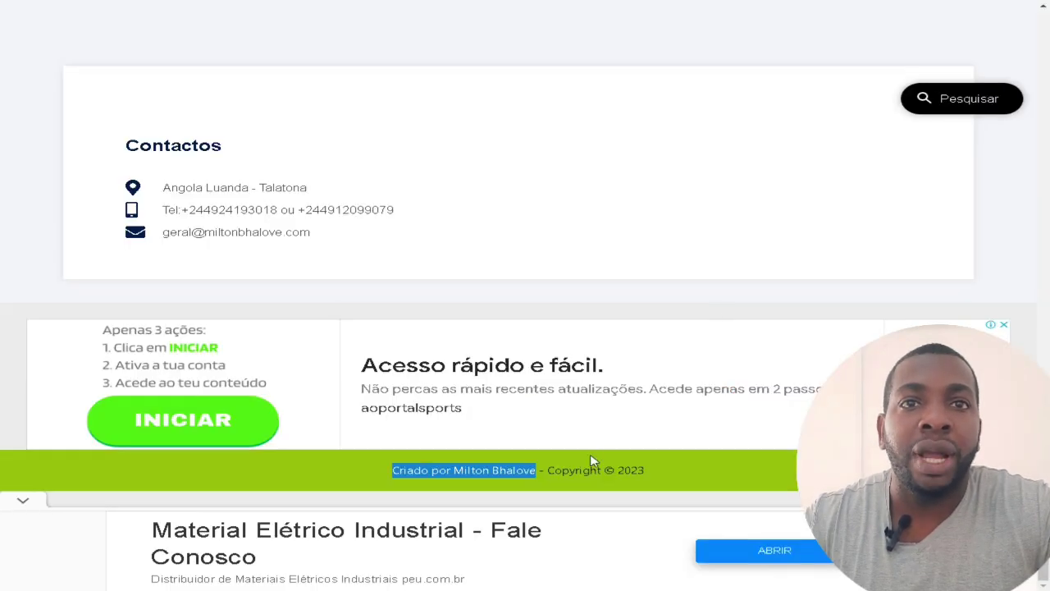
Switch to the other website and copy the full creator credit and Copyright © 2023 line from its green footer.
left_click(593, 470)
left_click_drag(550, 470, 680, 473)
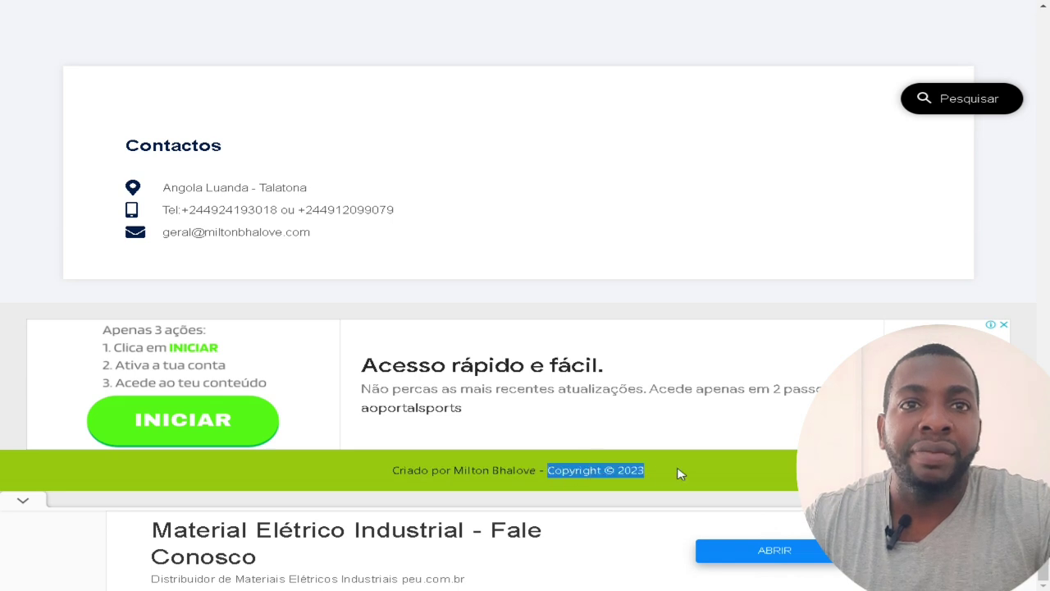
right_click(646, 470)
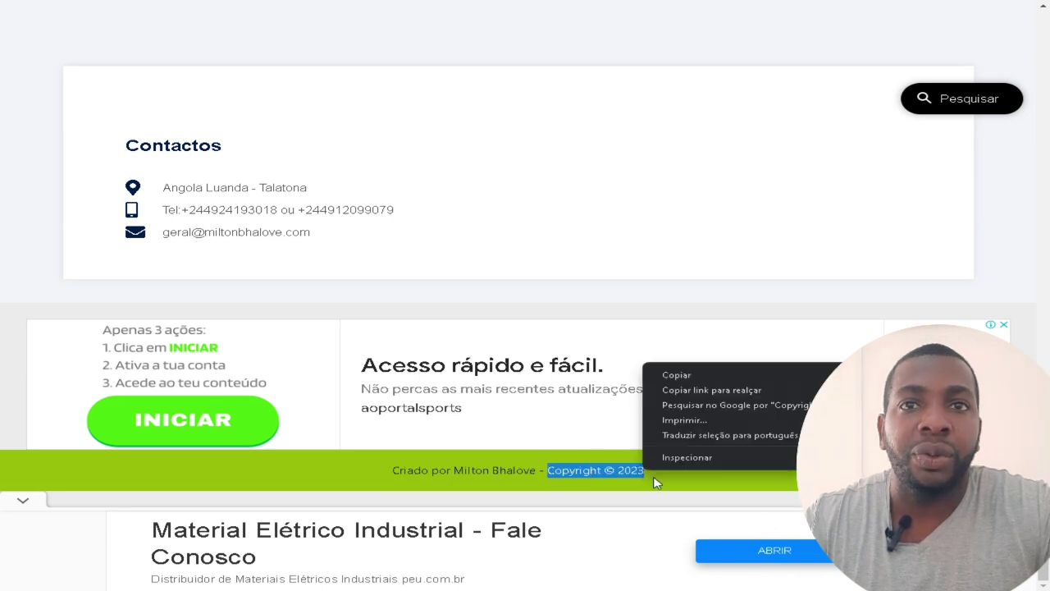
left_click(660, 477)
left_click_drag(661, 475, 407, 470)
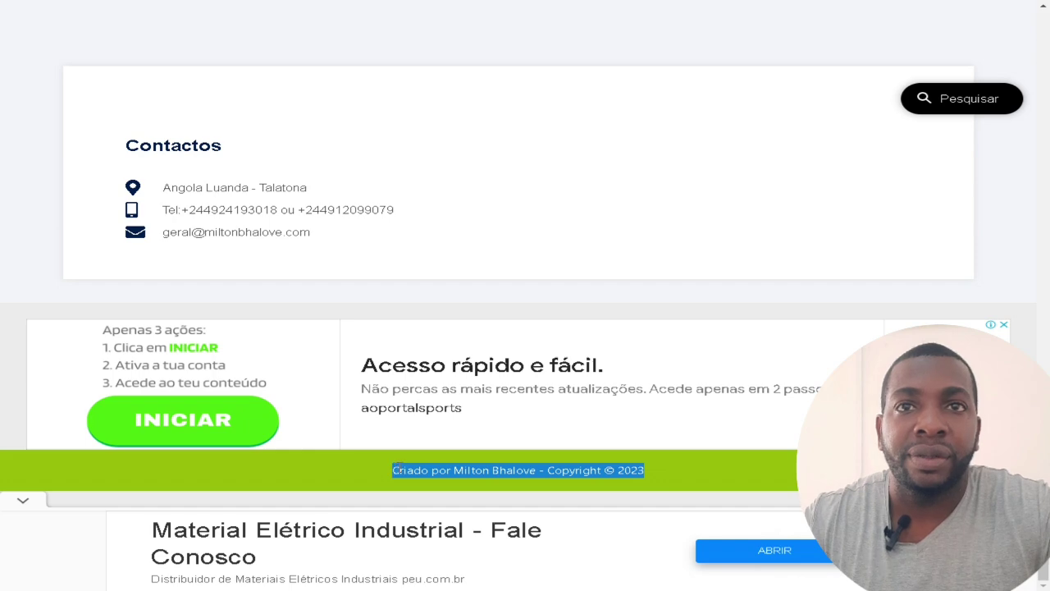
right_click(396, 471)
left_click(464, 371)
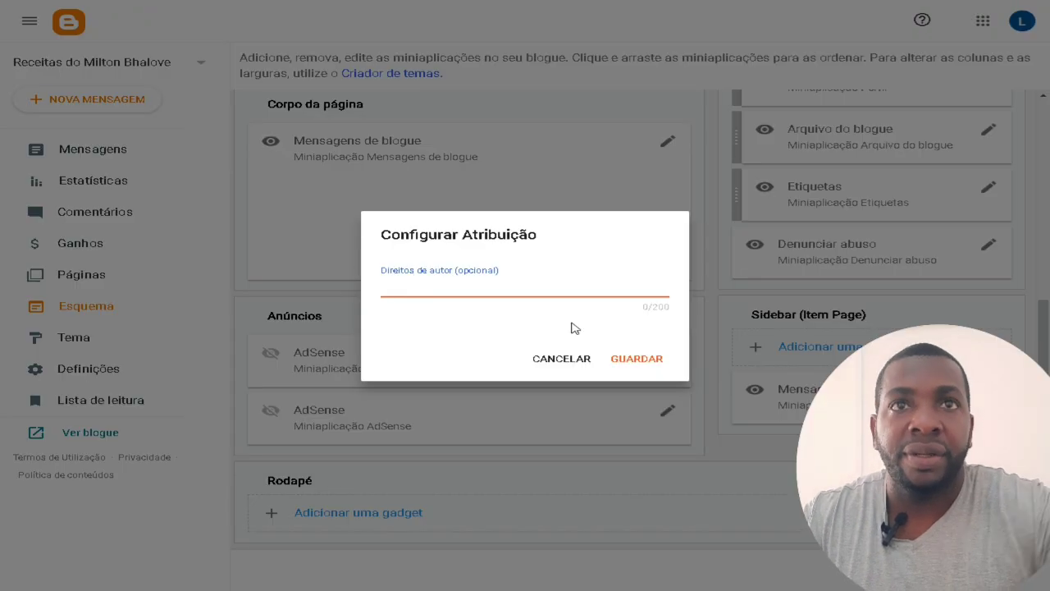
Paste the copied creator credit and Copyright © 2023 line as the Atribuição gadget's Direitos de autor and save.
left_click(565, 291)
key("ctrl+v")
left_click(637, 359)
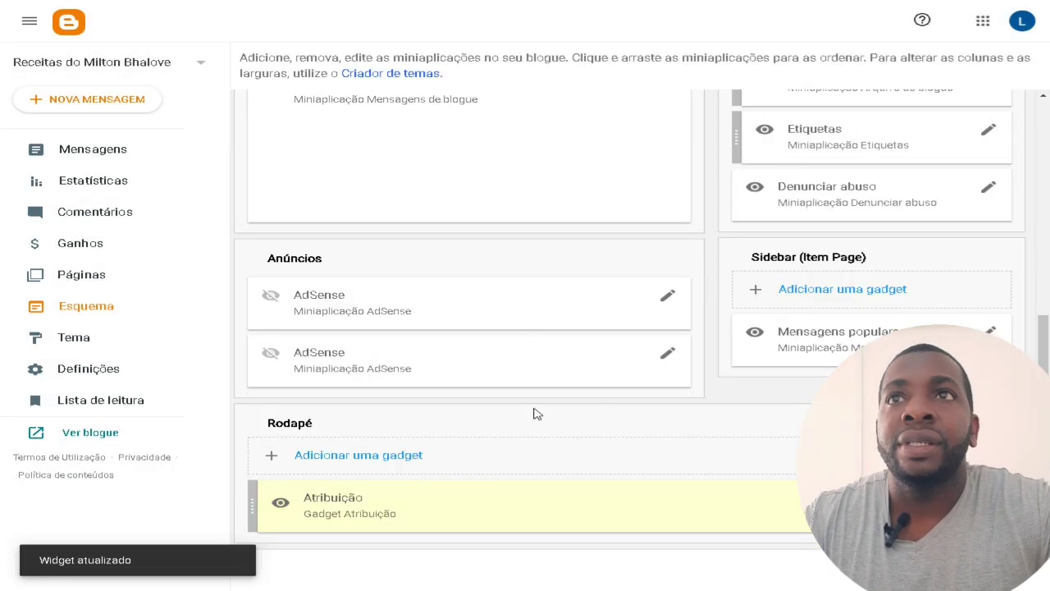
View the published blog and examine the credit lines in its footer.
left_click(131, 430)
scroll(590, 287, "down", 5)
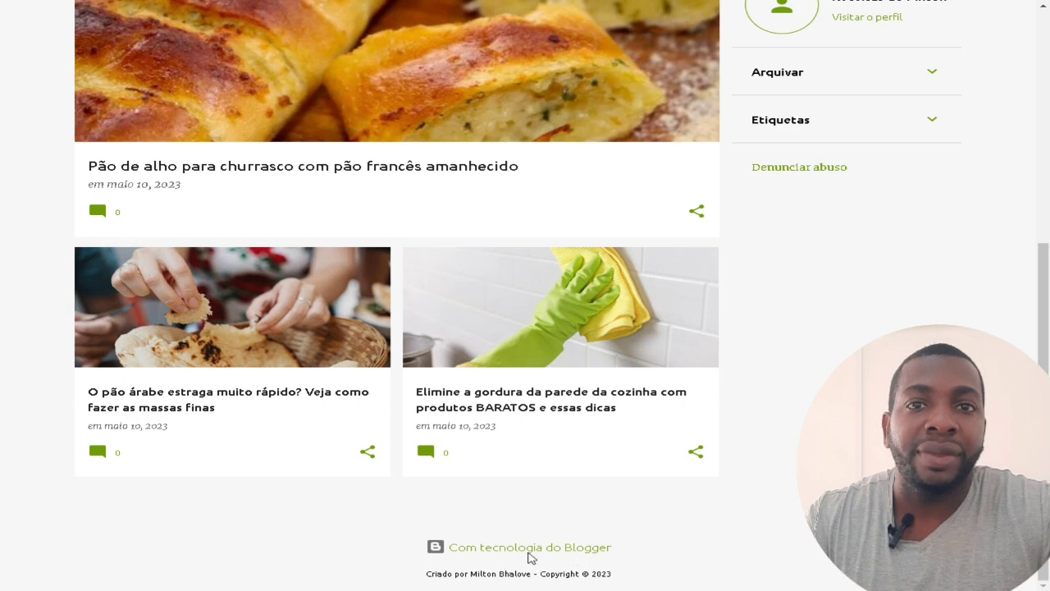
left_click_drag(431, 576, 627, 580)
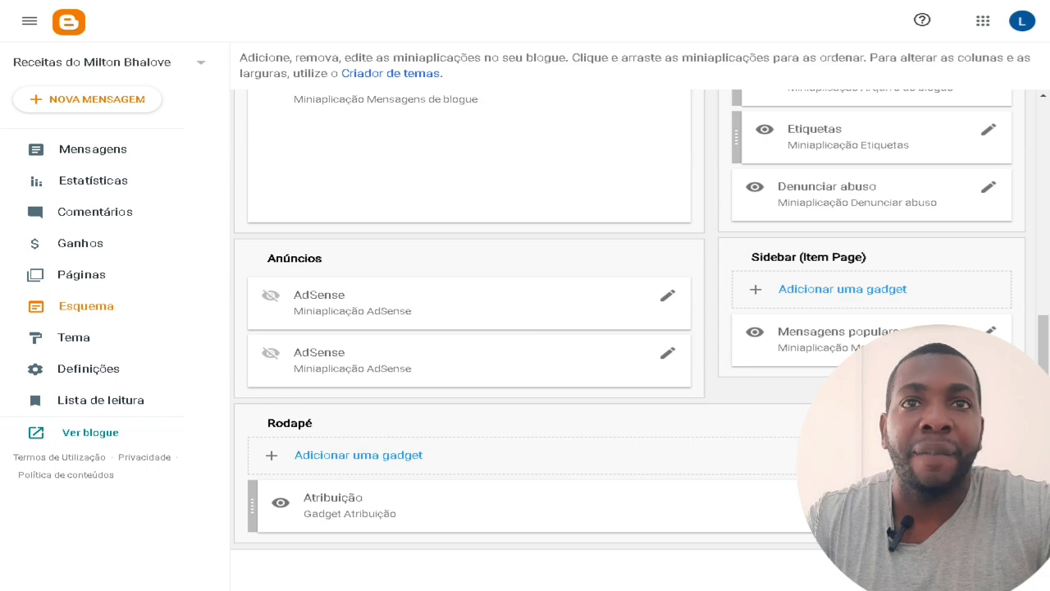
Remove the Atribuição gadget from the Rodapé section.
left_click(989, 506)
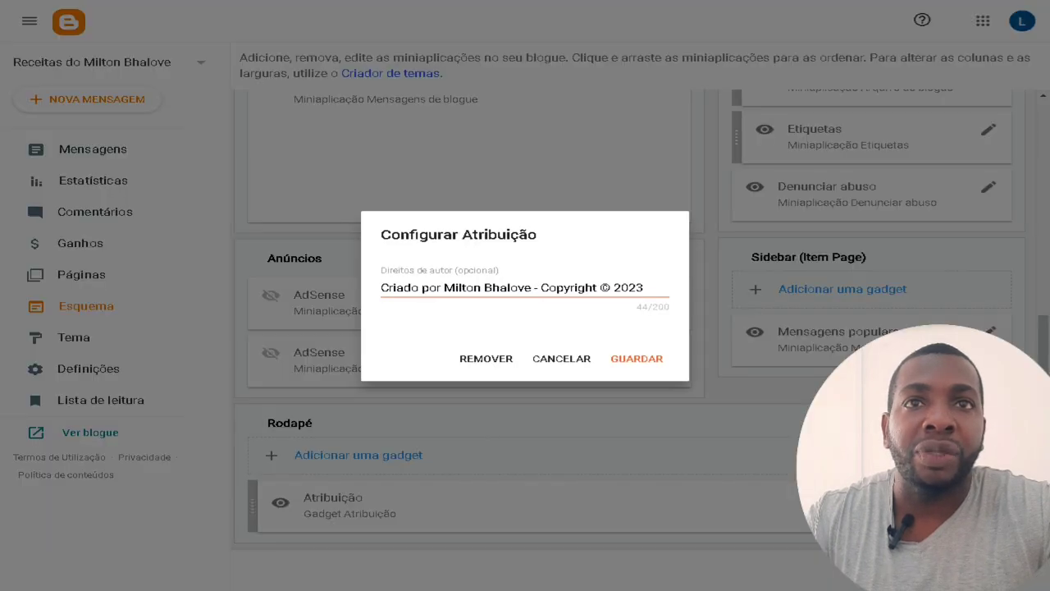
left_click(494, 362)
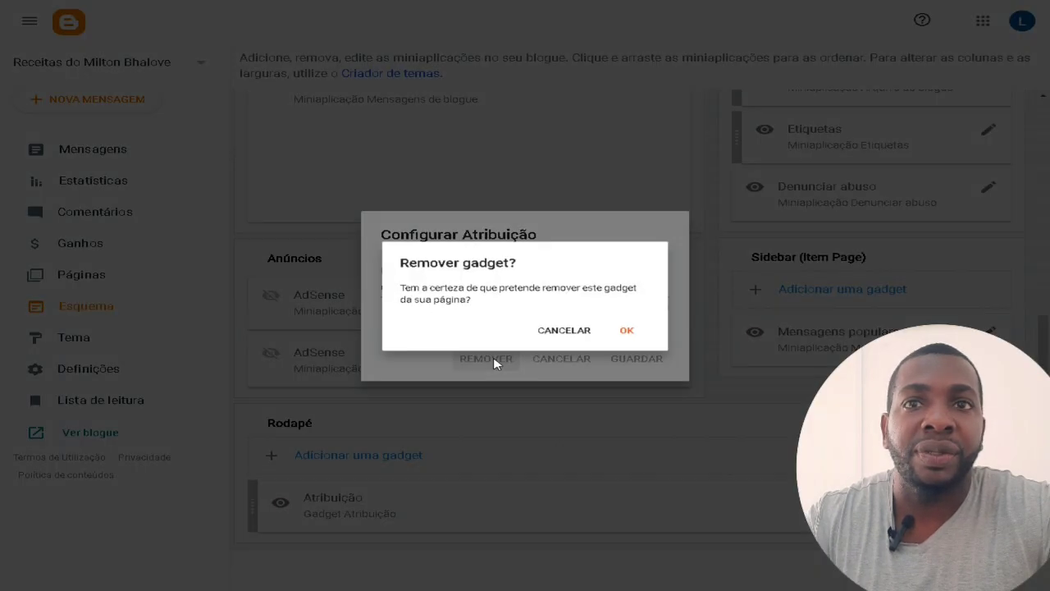
left_click(637, 337)
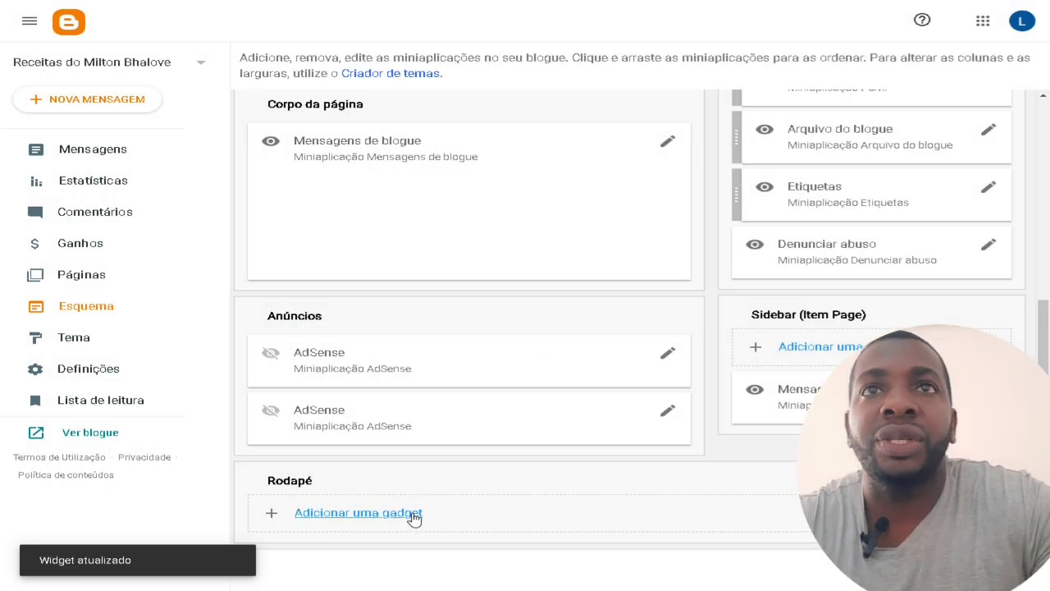
Start adding a Texto gadget to the Rodapé section.
left_click(414, 517)
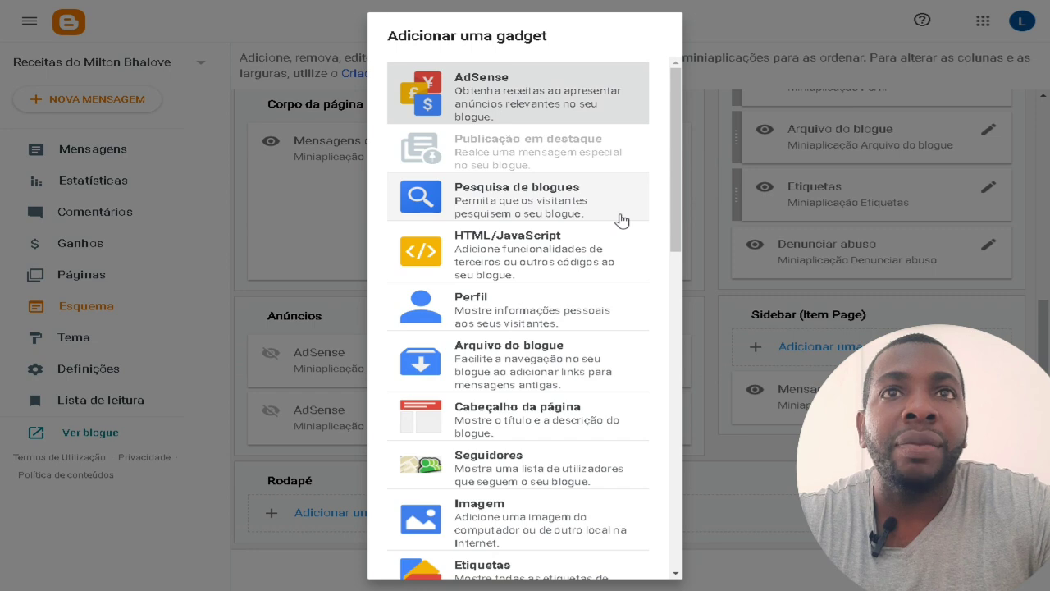
scroll(575, 247, "down", 2)
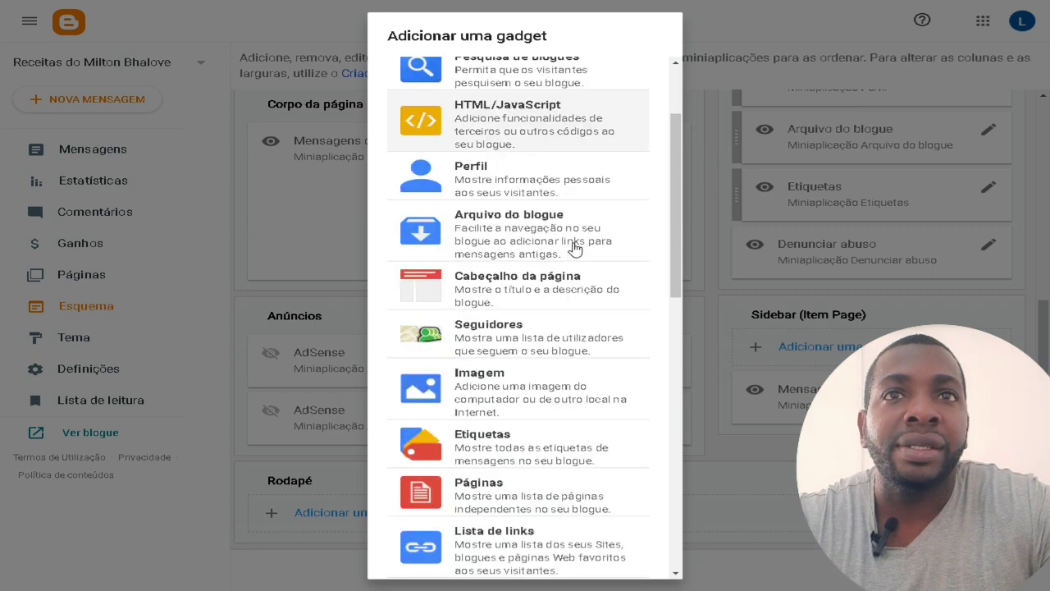
scroll(574, 247, "down", 1)
scroll(575, 248, "down", 2)
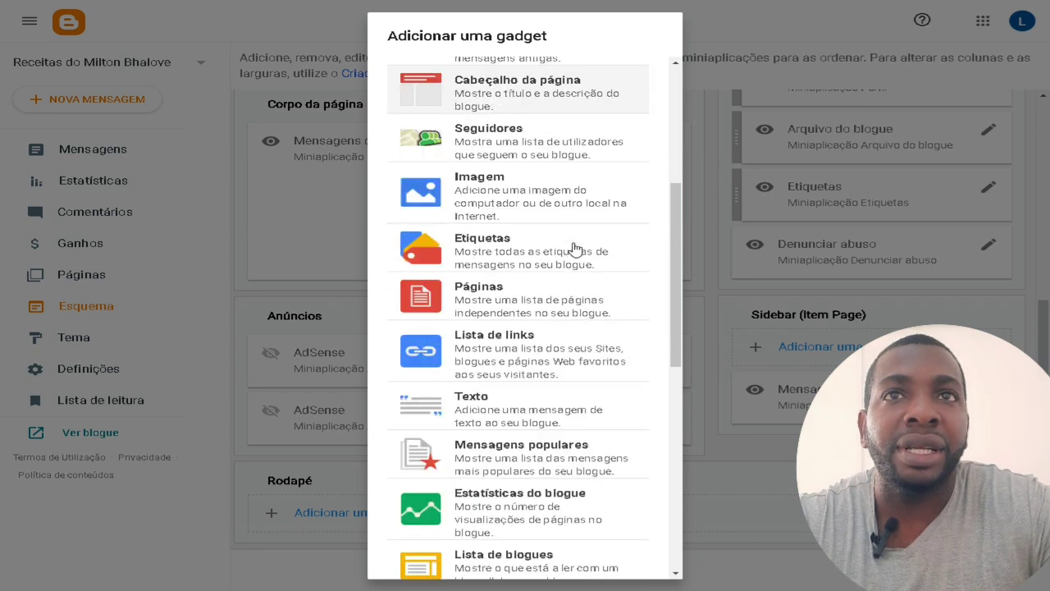
scroll(575, 248, "down", 1)
scroll(574, 249, "down", 2)
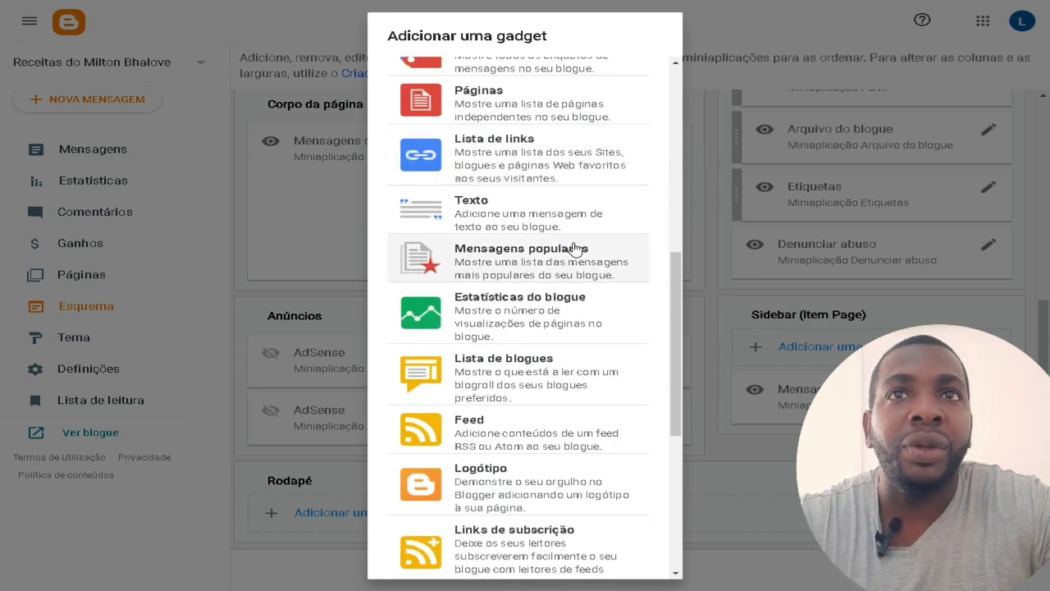
left_click(565, 229)
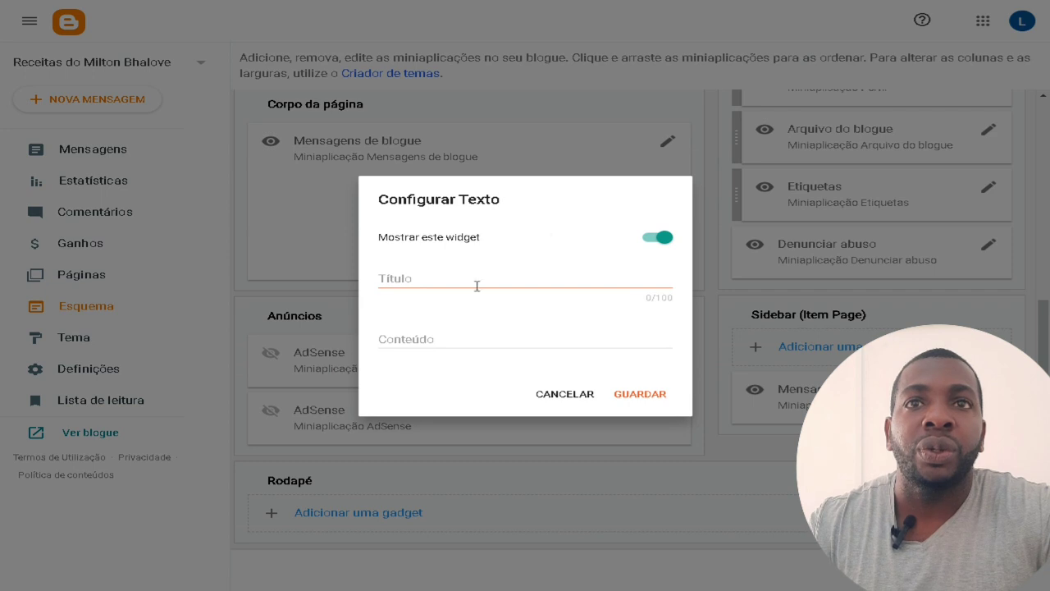
Enter the creator credit with Copyright © 2023 as the Texto gadget's Conteúdo, save it and check the published blog's footer.
left_click(427, 339)
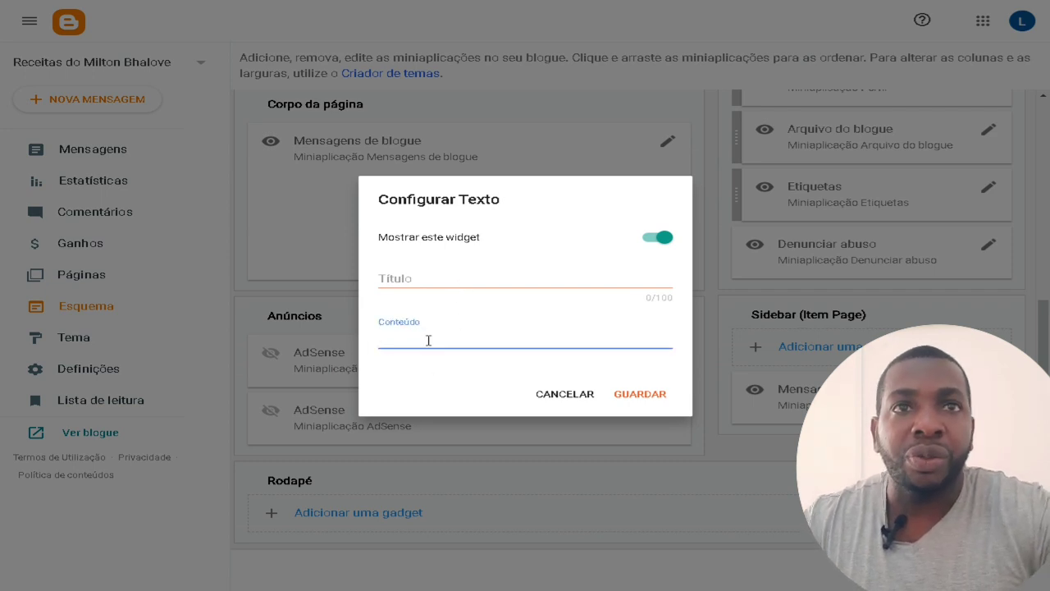
type("Criado por Milton Bhalove - Copyright © 2023")
left_click(639, 396)
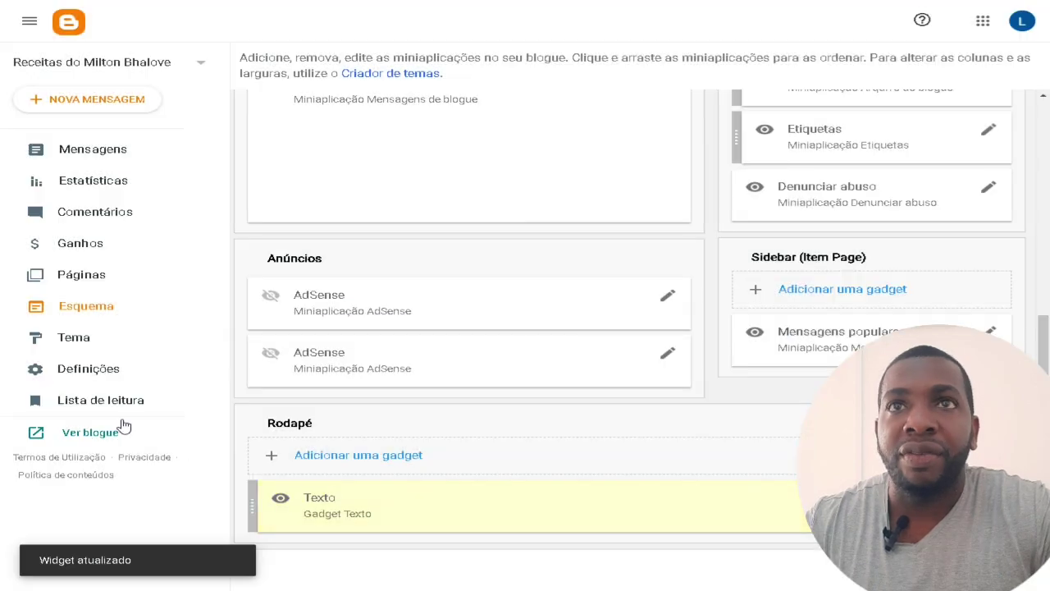
left_click(109, 435)
scroll(631, 383, "down", 5)
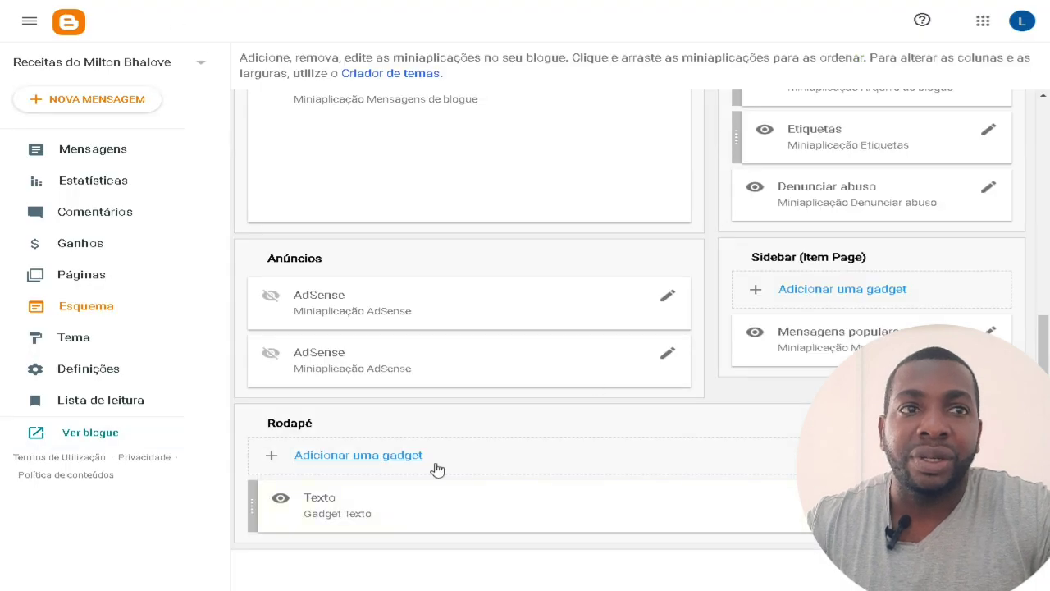
Remove the Texto gadget from the Rodapé section.
left_click(989, 498)
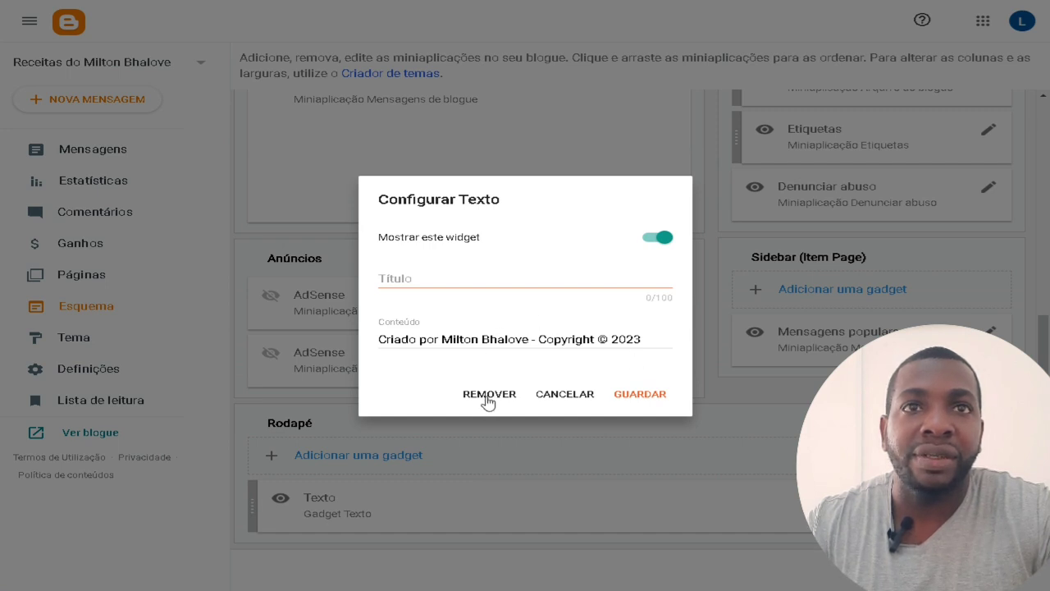
left_click_drag(654, 332, 379, 338)
right_click(456, 333)
left_click(410, 340)
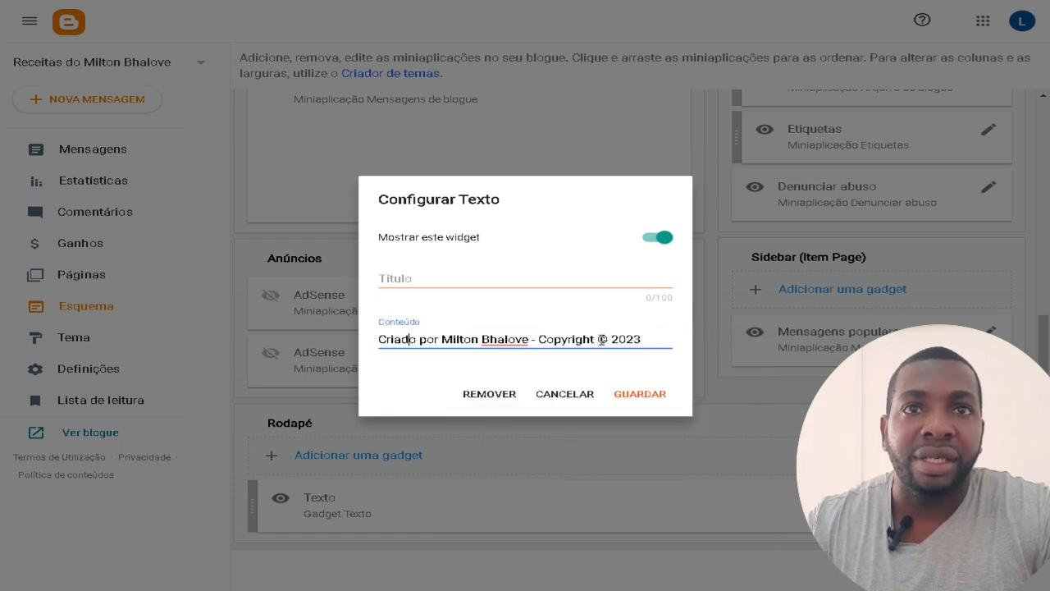
left_click(511, 397)
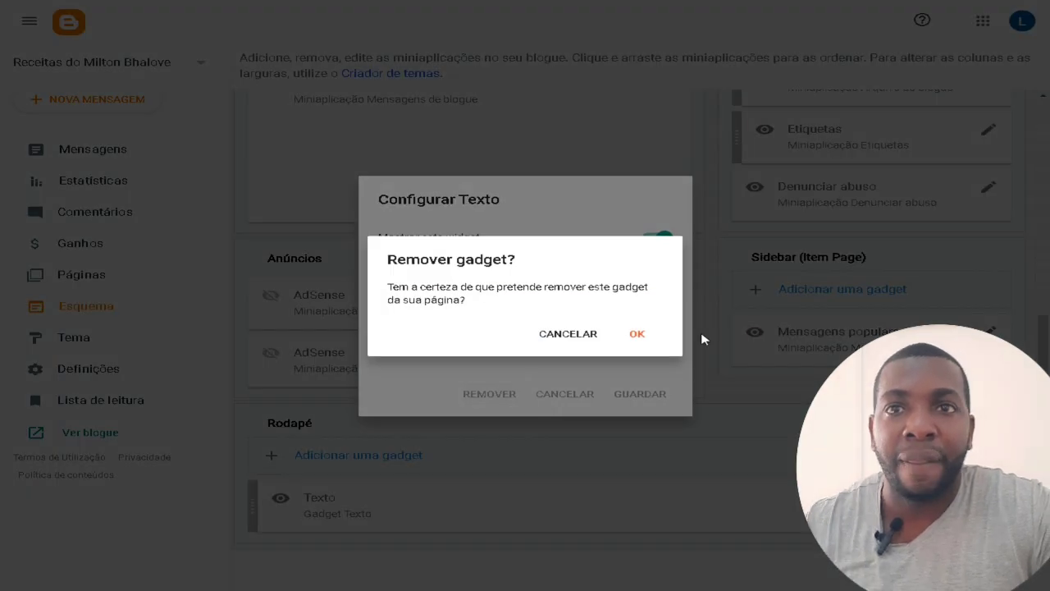
left_click(638, 337)
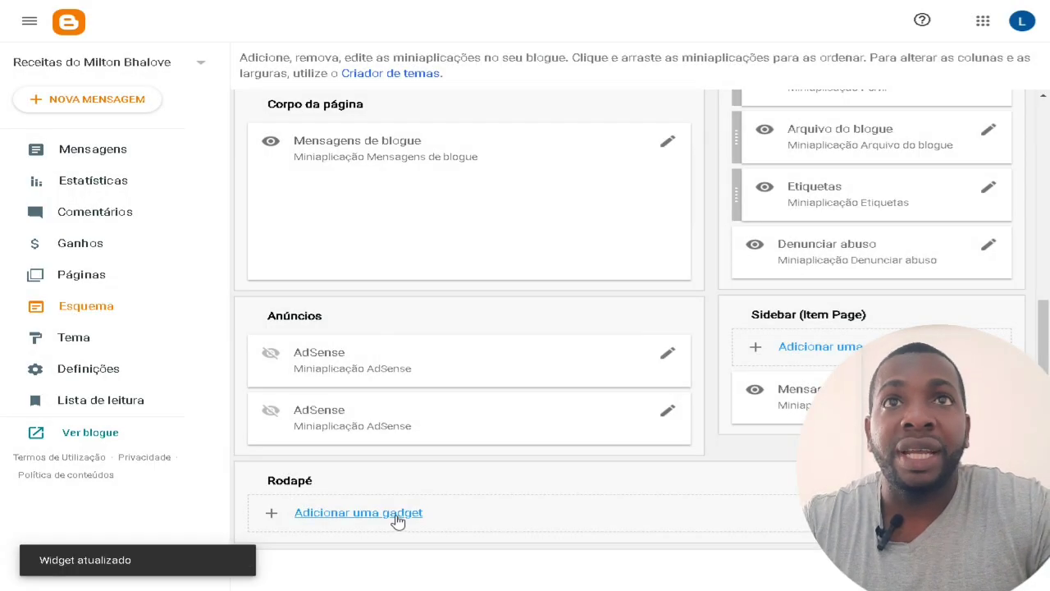
Open the list of available gadgets for the Rodapé section.
left_click(359, 512)
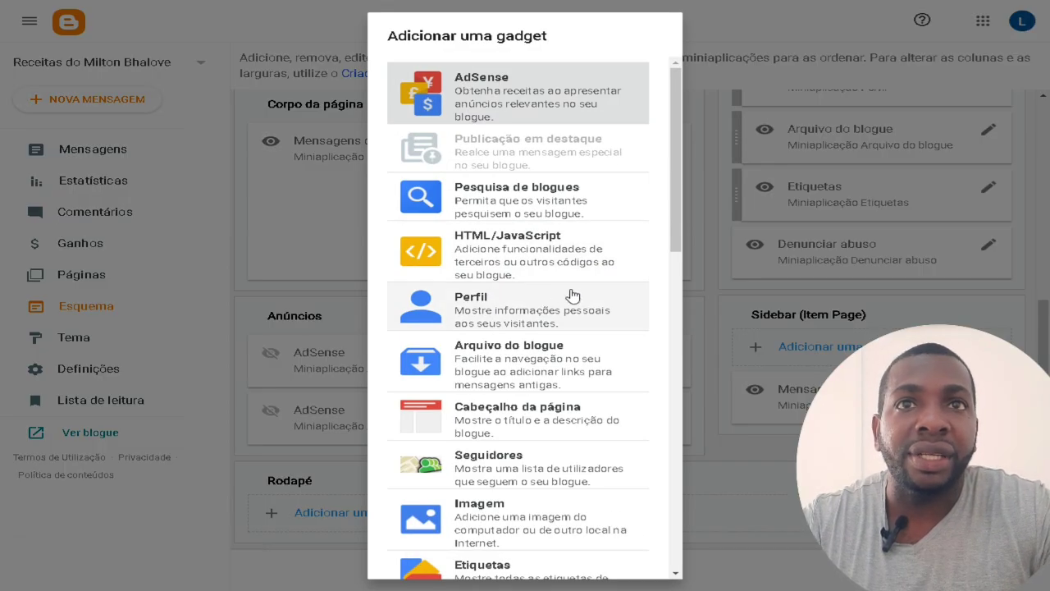
scroll(566, 297, "down", 2)
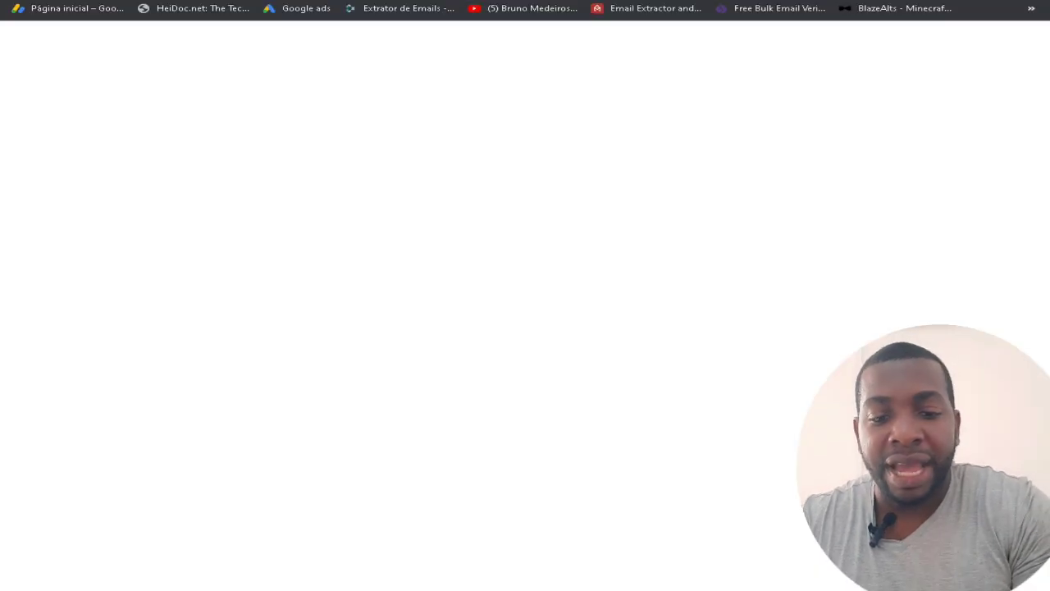
Search Google for "tag html center" in a separate browser tab.
type("tag ht")
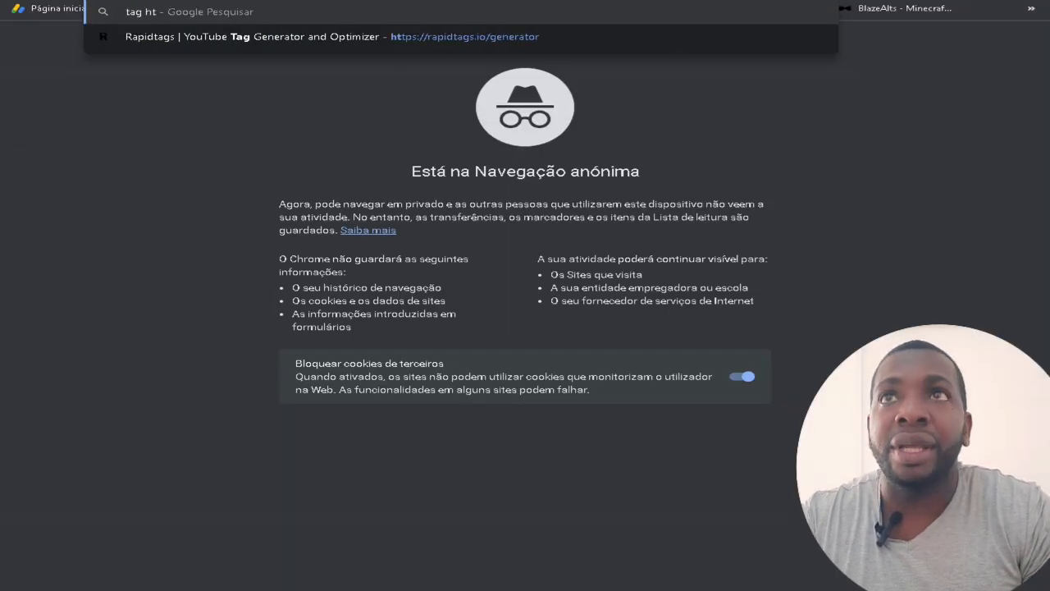
type("ml")
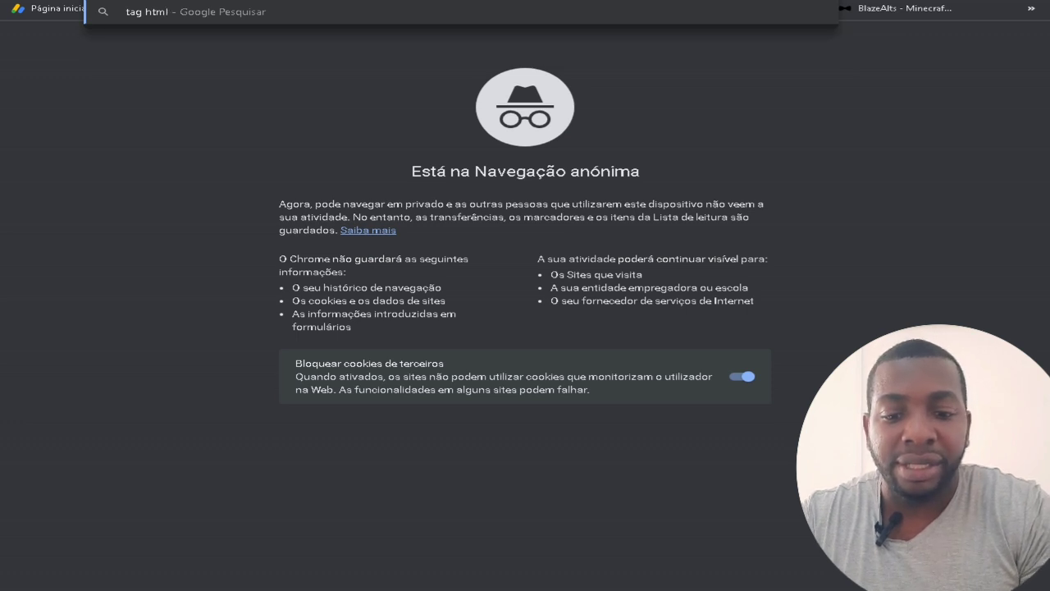
type(" center")
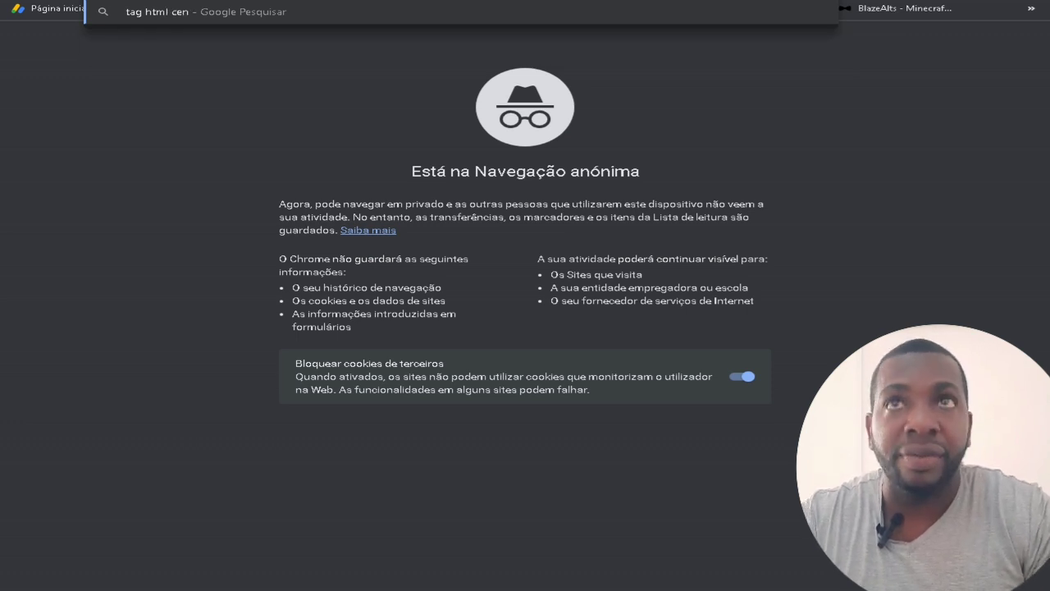
key("Return")
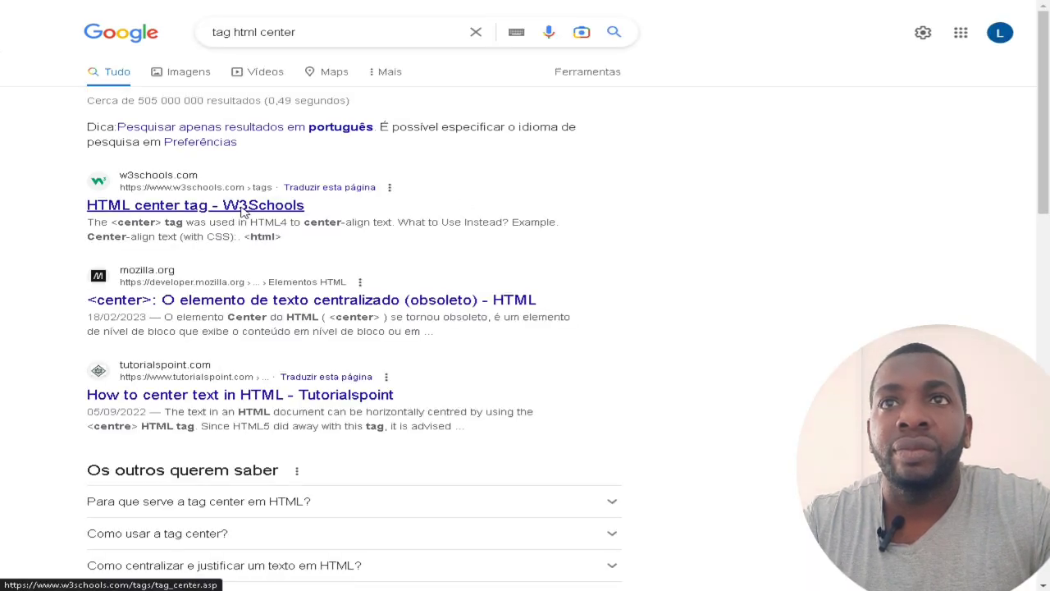
Read the W3Schools page on the HTML center tag, including its center-align example code.
left_click(243, 211)
scroll(439, 313, "down", 2)
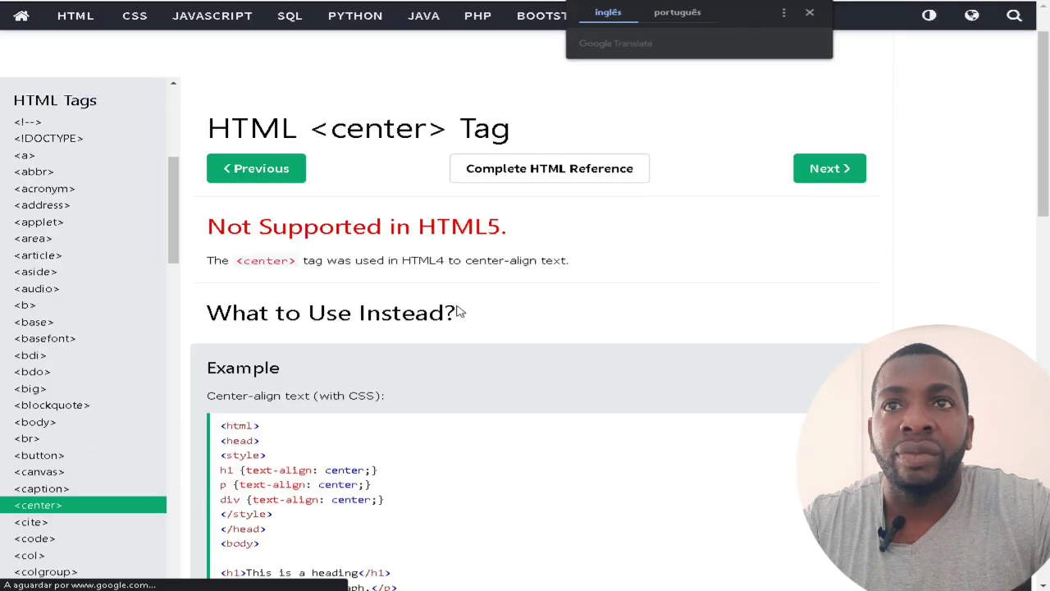
scroll(461, 312, "down", 1)
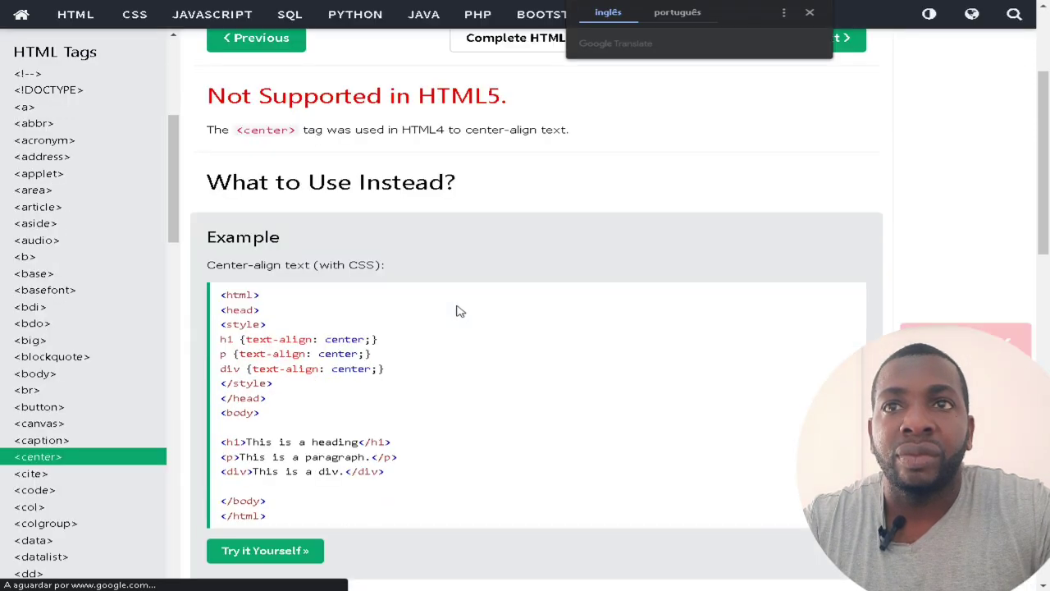
scroll(460, 312, "down", 4)
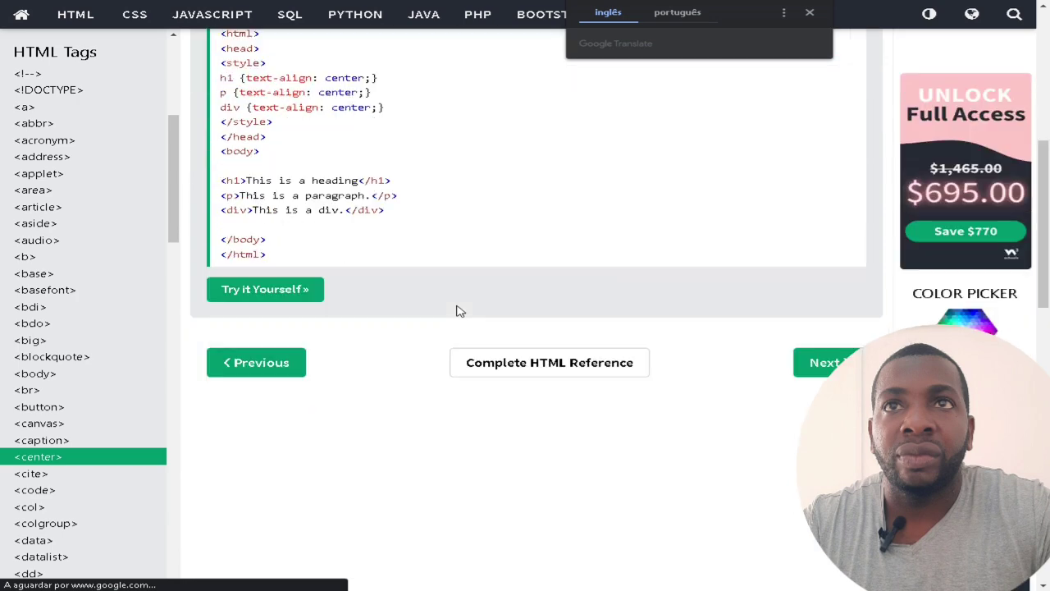
scroll(460, 312, "up", 1)
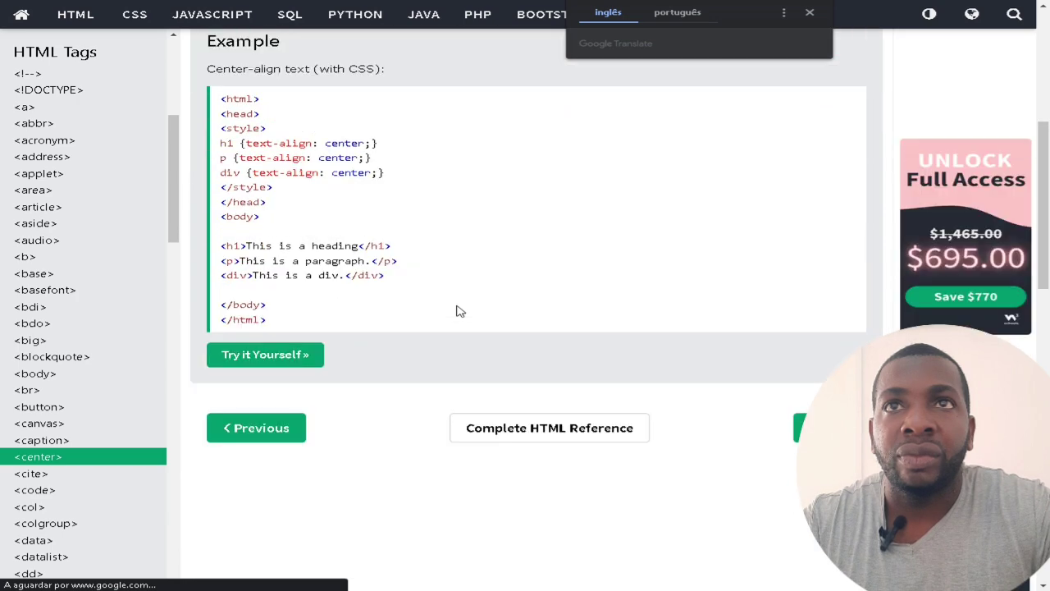
scroll(461, 312, "up", 1)
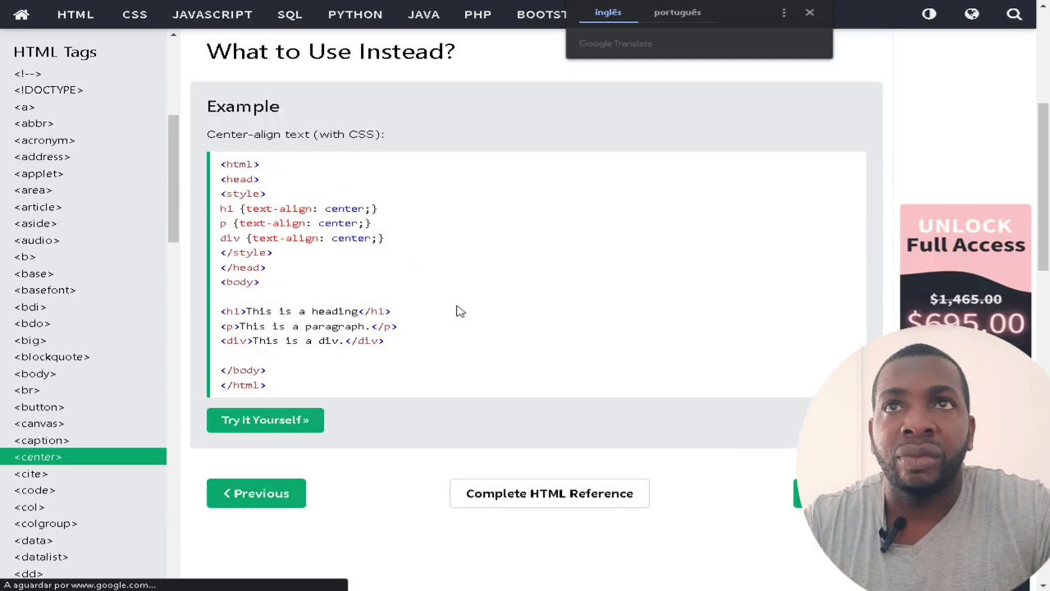
scroll(458, 310, "down", 6)
scroll(458, 310, "up", 5)
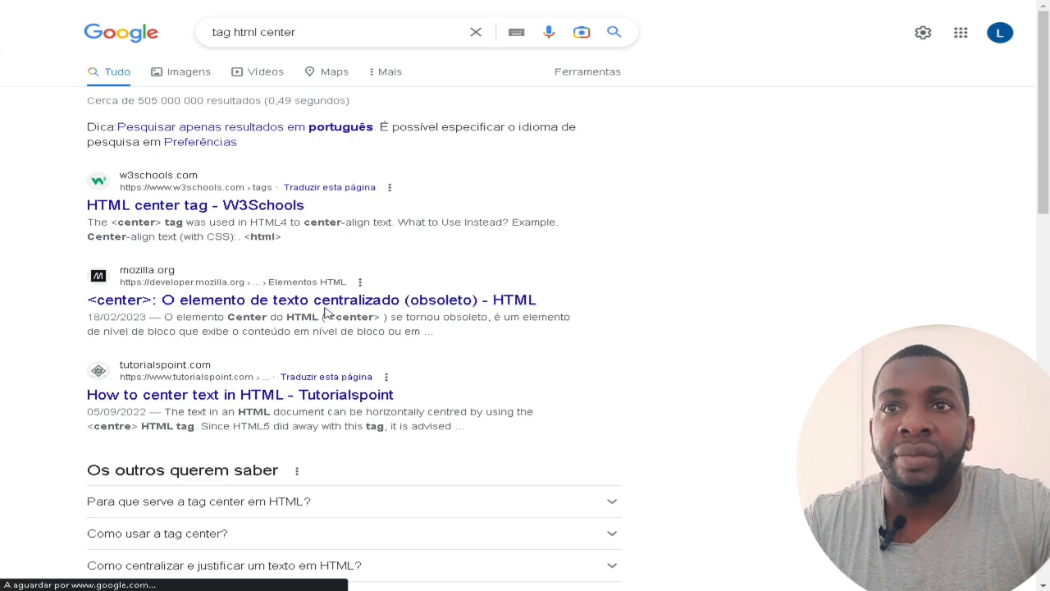
Examine the center element examples in the mozilla.org article from the search results.
left_click(334, 301)
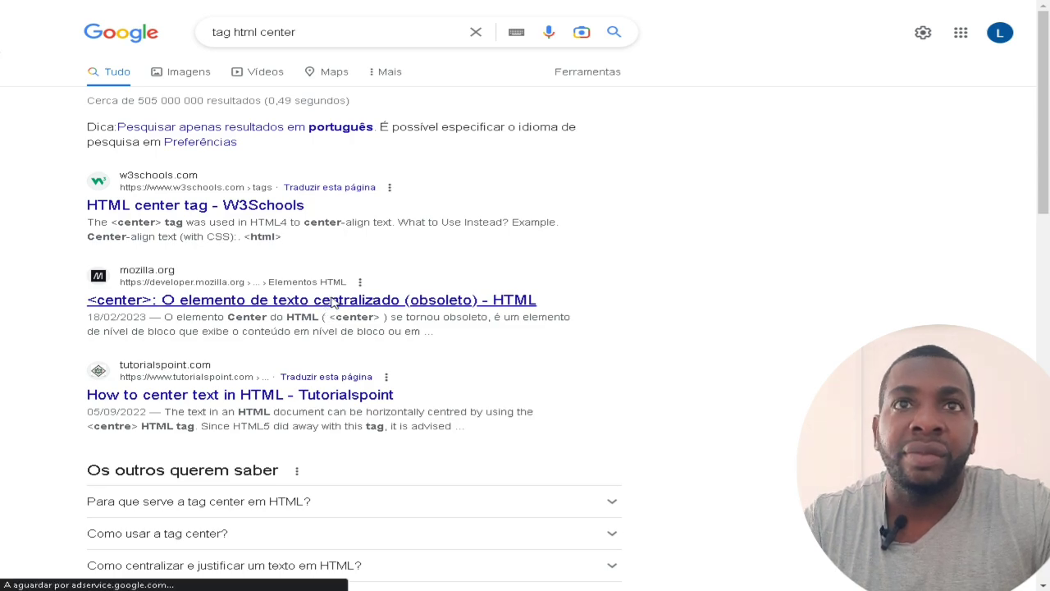
scroll(441, 330, "down", 3)
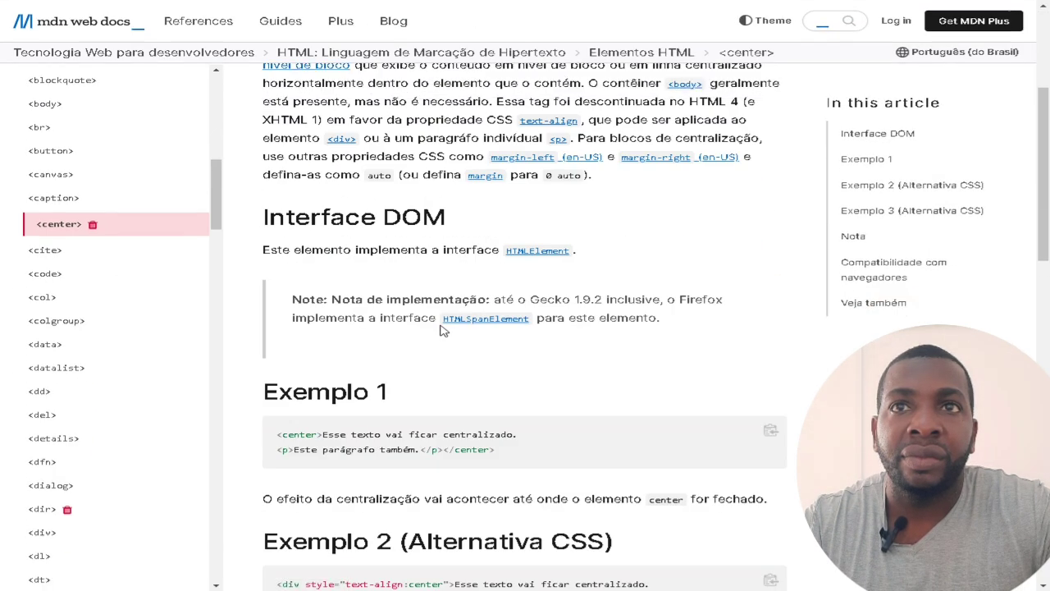
scroll(441, 330, "down", 2)
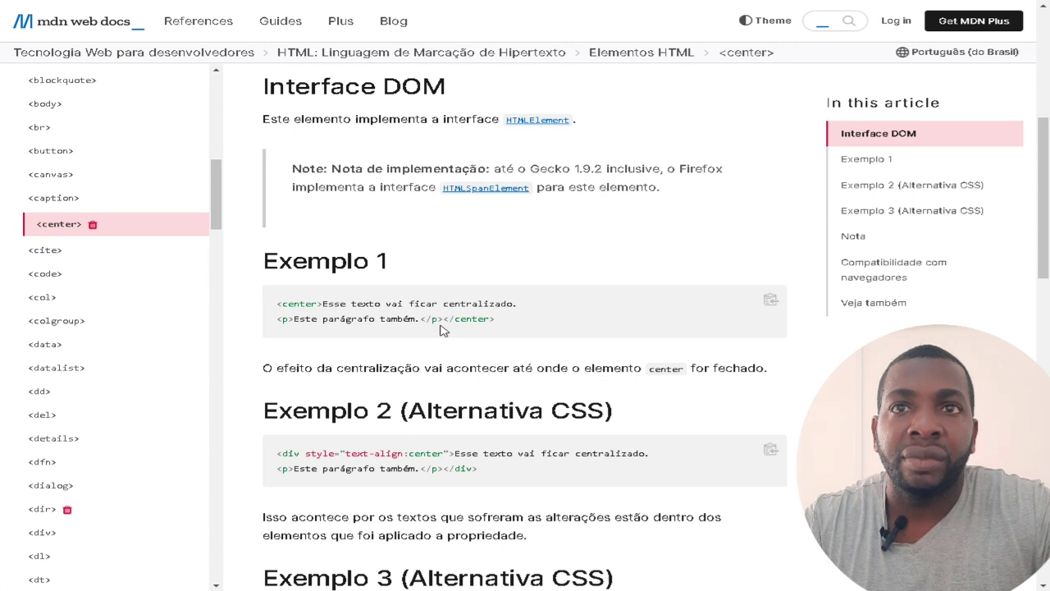
scroll(441, 330, "down", 1)
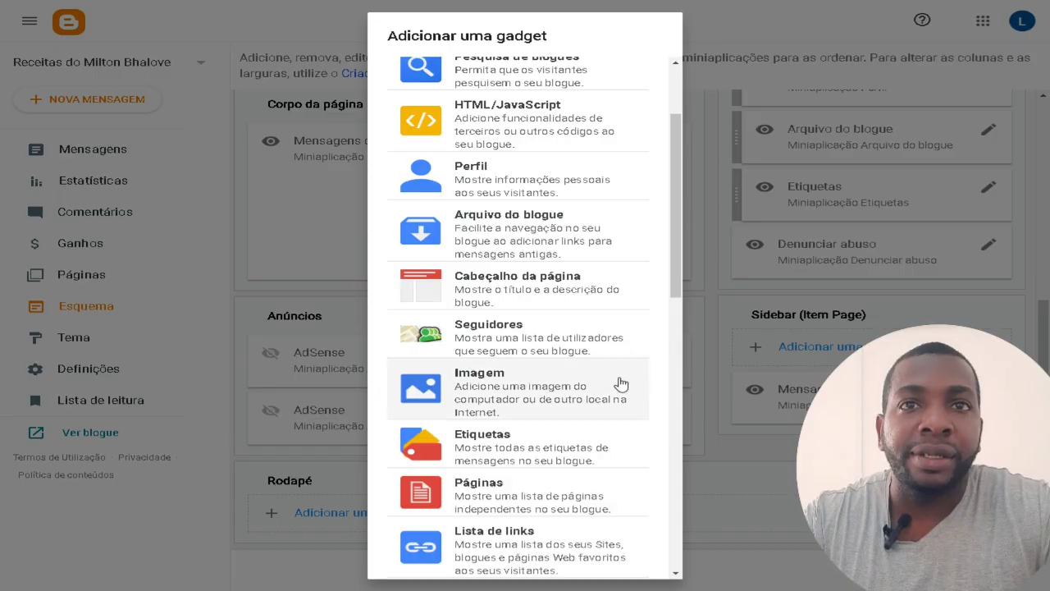
Return to Blogger's gadget list and start adding an HTML/JavaScript gadget to the Rodapé section.
scroll(590, 353, "down", 5)
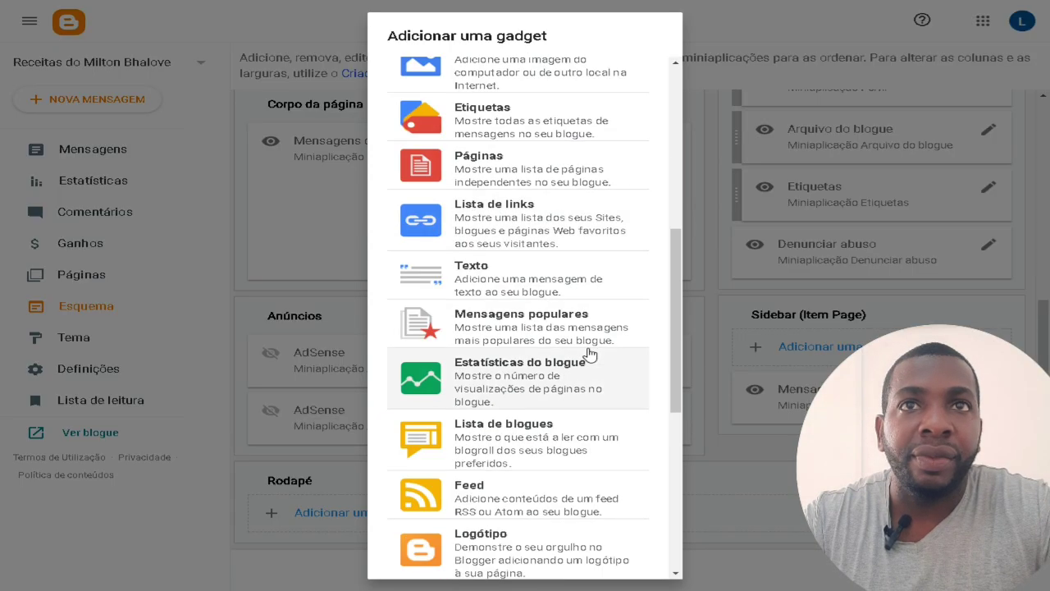
scroll(544, 263, "up", 5)
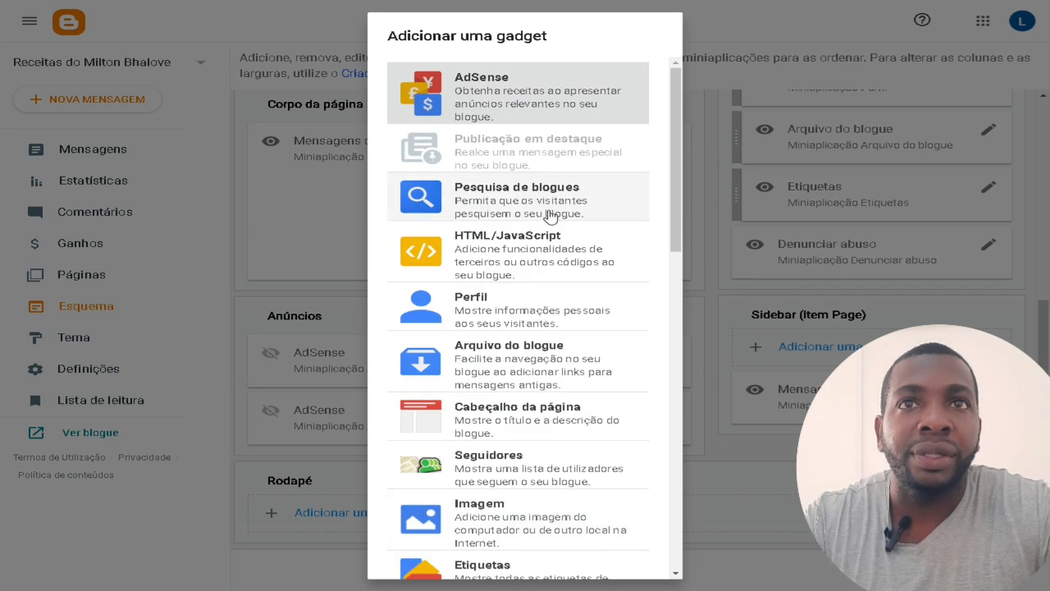
left_click(567, 247)
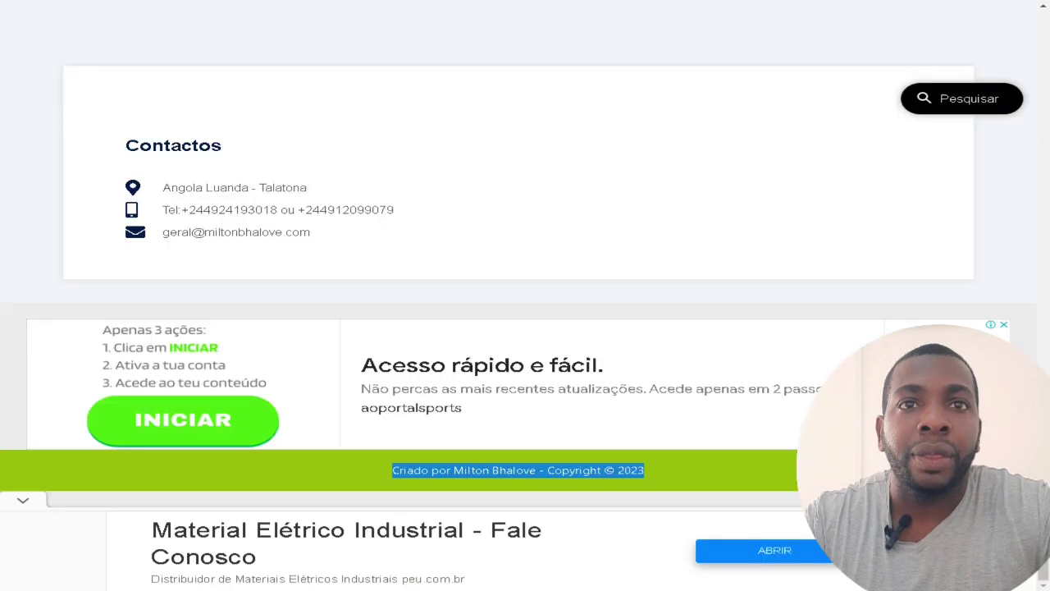
Inspect the HTML of the copyright line in the reference website's footer, then close the developer tools.
right_click(574, 474)
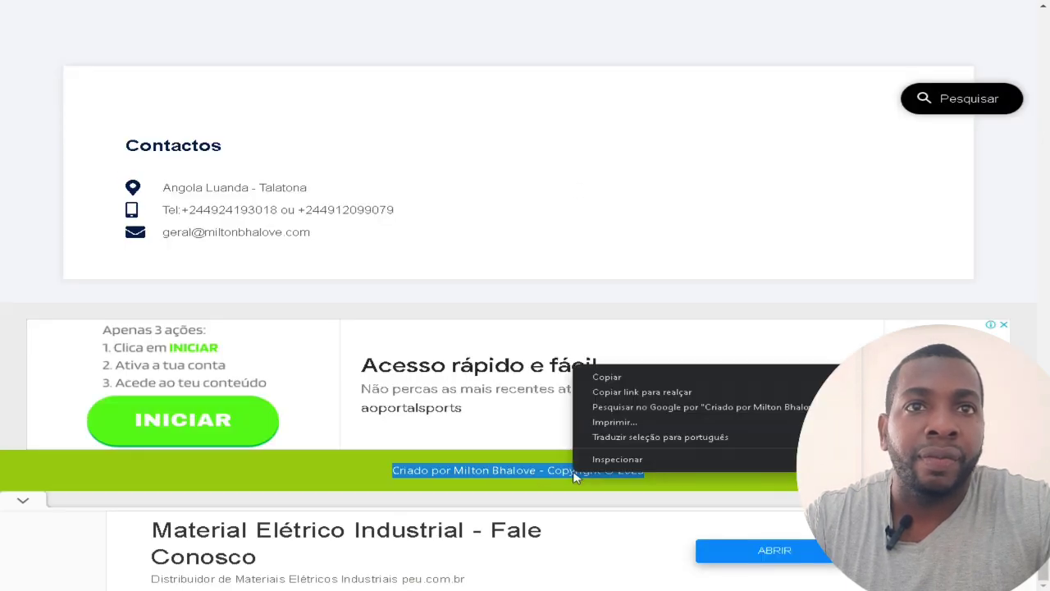
left_click(596, 461)
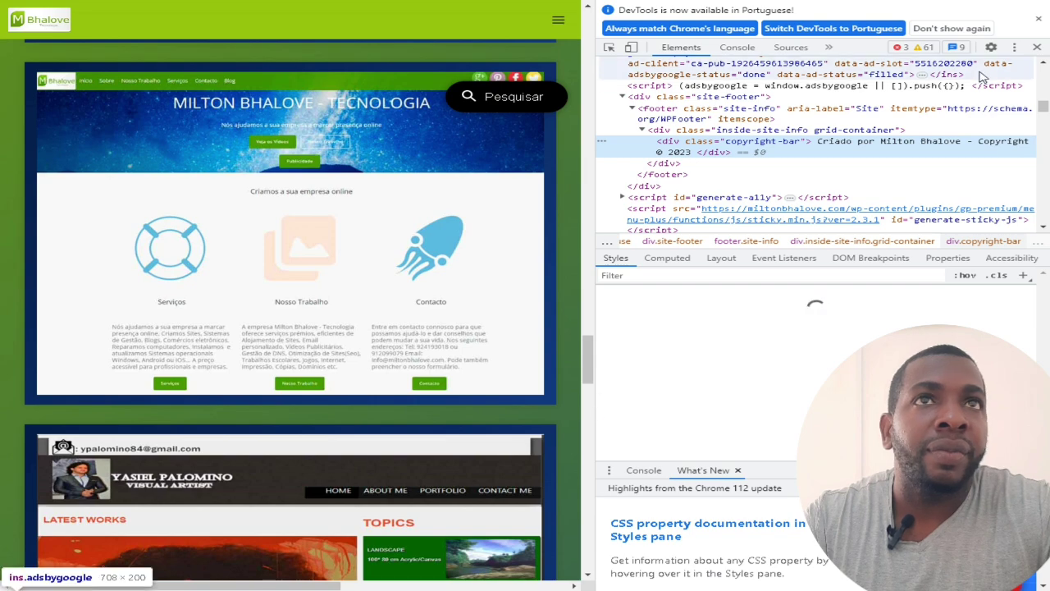
left_click(1038, 51)
scroll(569, 462, "down", 10)
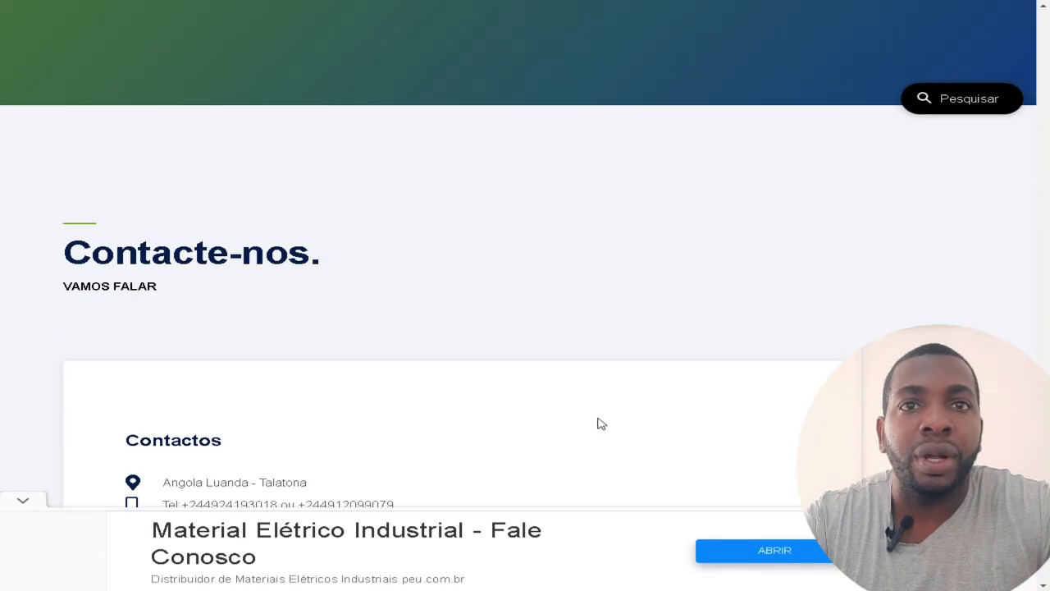
Copy the creator credit with Copyright © 2023 from the reference website's footer into the HTML/JavaScript gadget's Conteúdo.
right_click(517, 471)
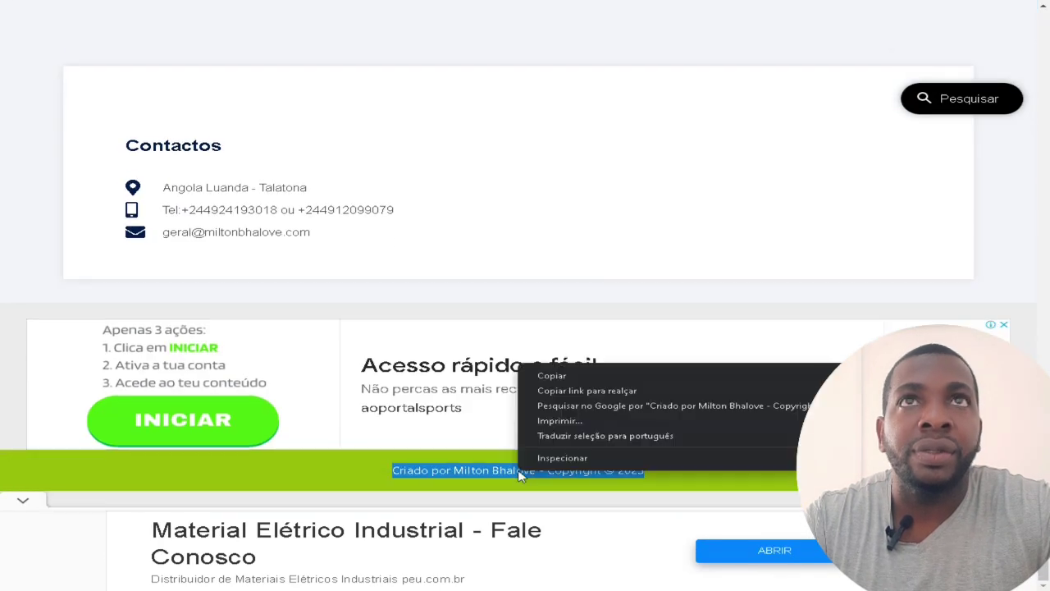
left_click(572, 377)
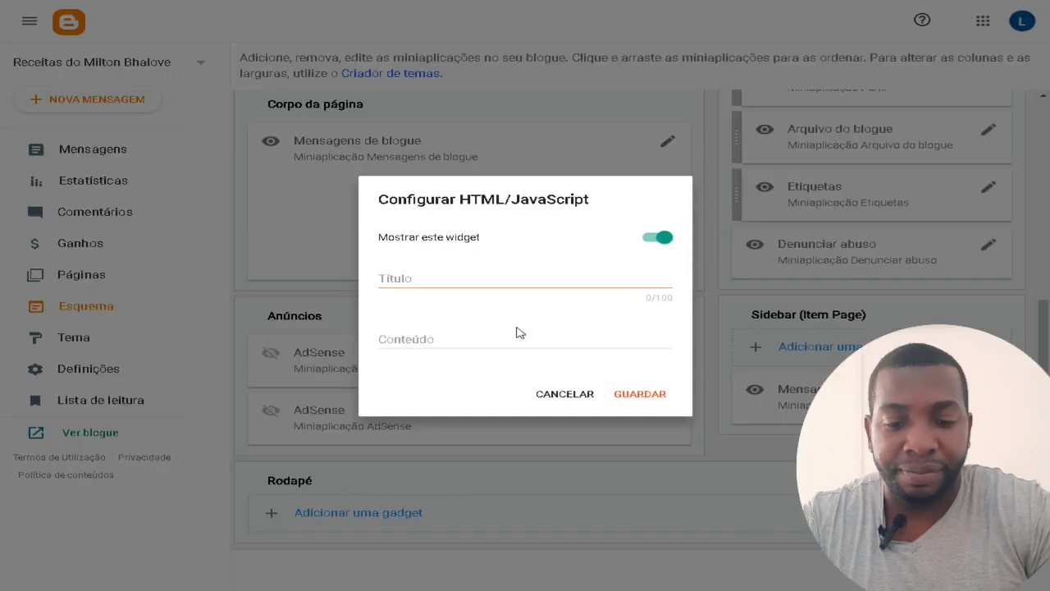
left_click(450, 334)
type("Criado por Milton Bhalove - Copyright © 2023")
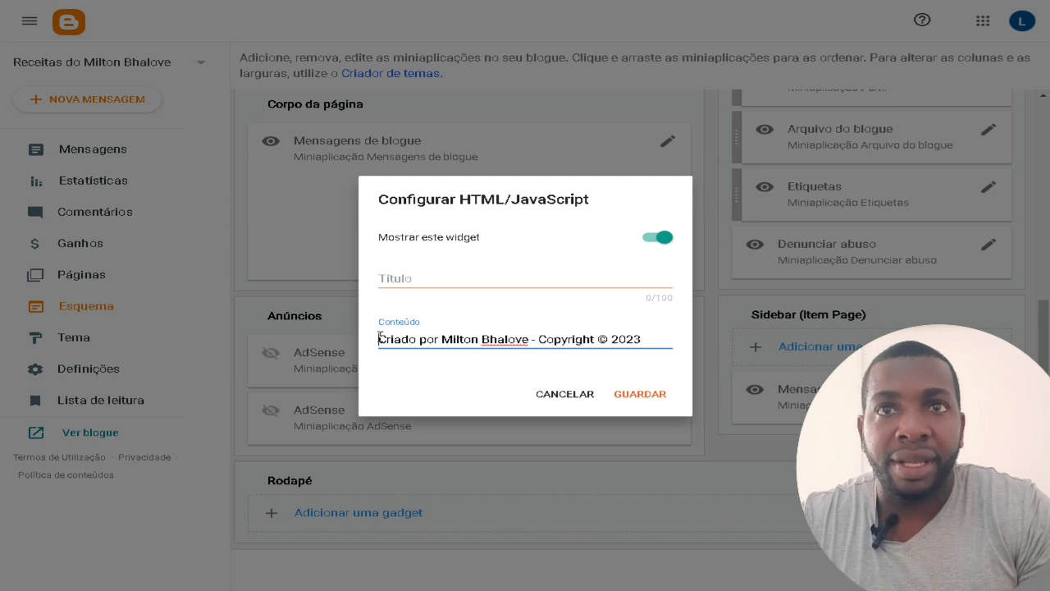
type("<")
key("BackSpace")
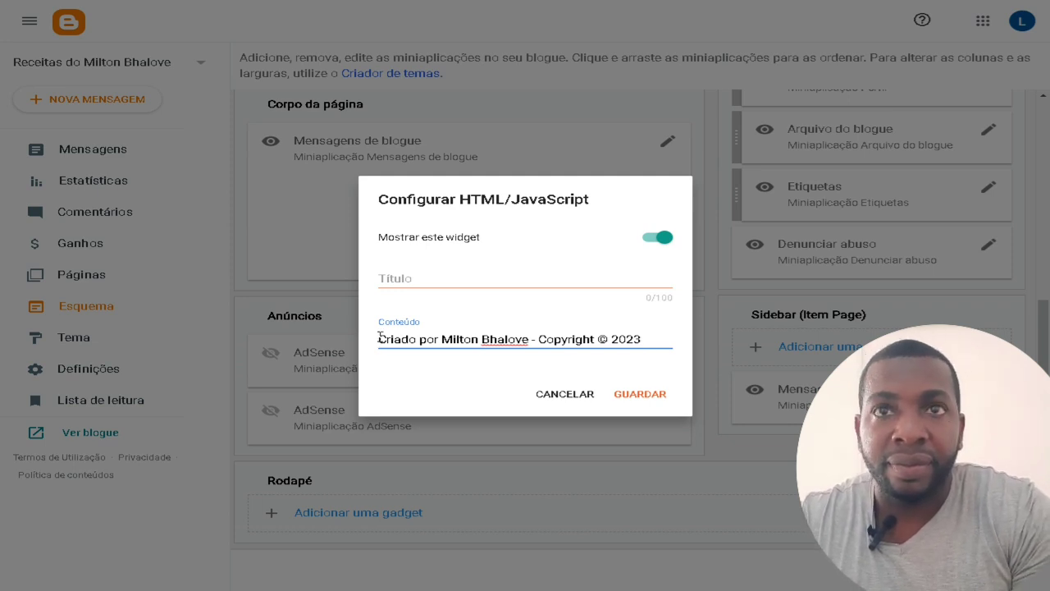
type("<")
key("BackSpace")
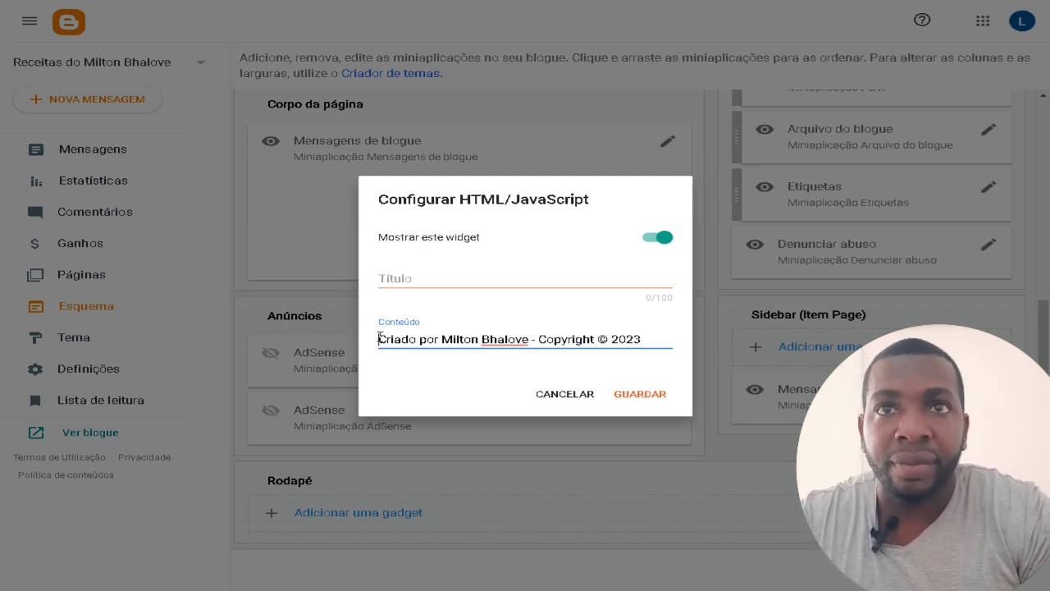
type("p")
key("BackSpace")
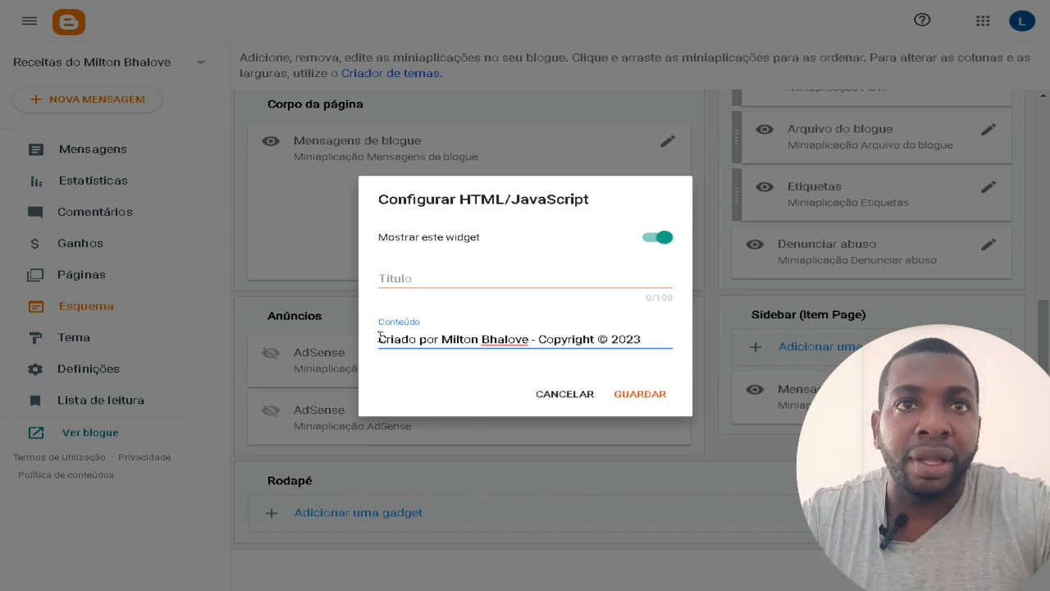
Save the HTML/JavaScript gadget and check the footer on the published blog.
left_click(639, 393)
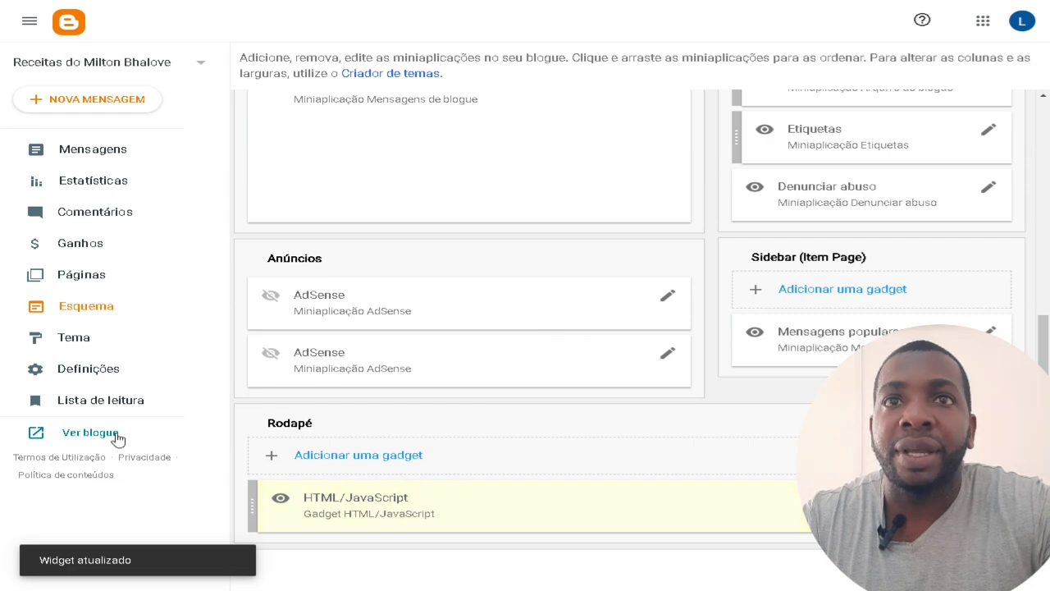
left_click(118, 439)
scroll(870, 320, "down", 5)
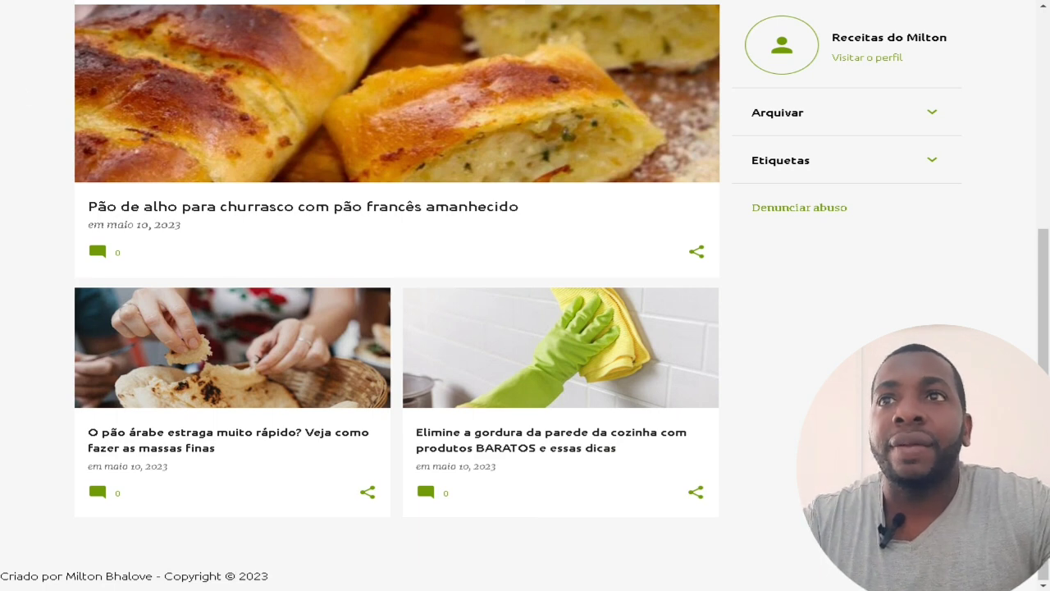
key("ctrl+w")
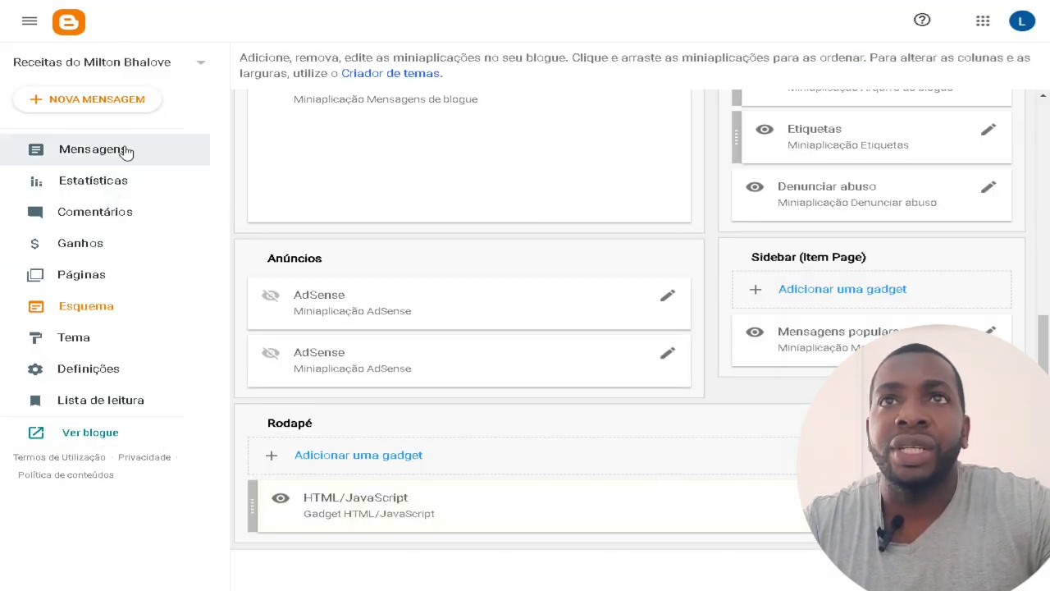
Open the post "Pão de alho para churrasco com pão francês amanhecido", insert the Copyright © 2023 creator credit below its image and select that line.
left_click(125, 152)
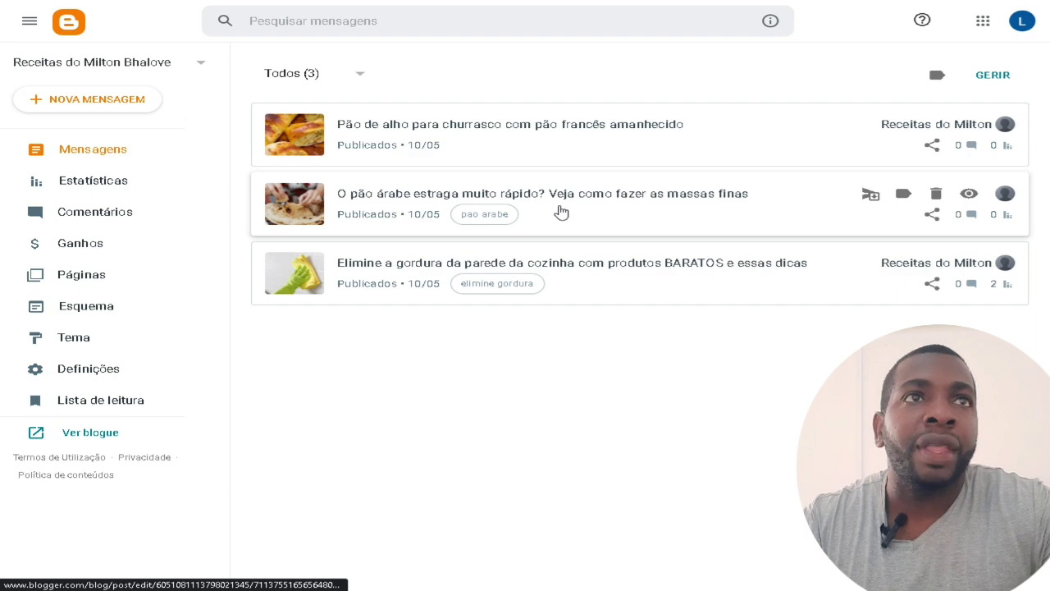
left_click(618, 129)
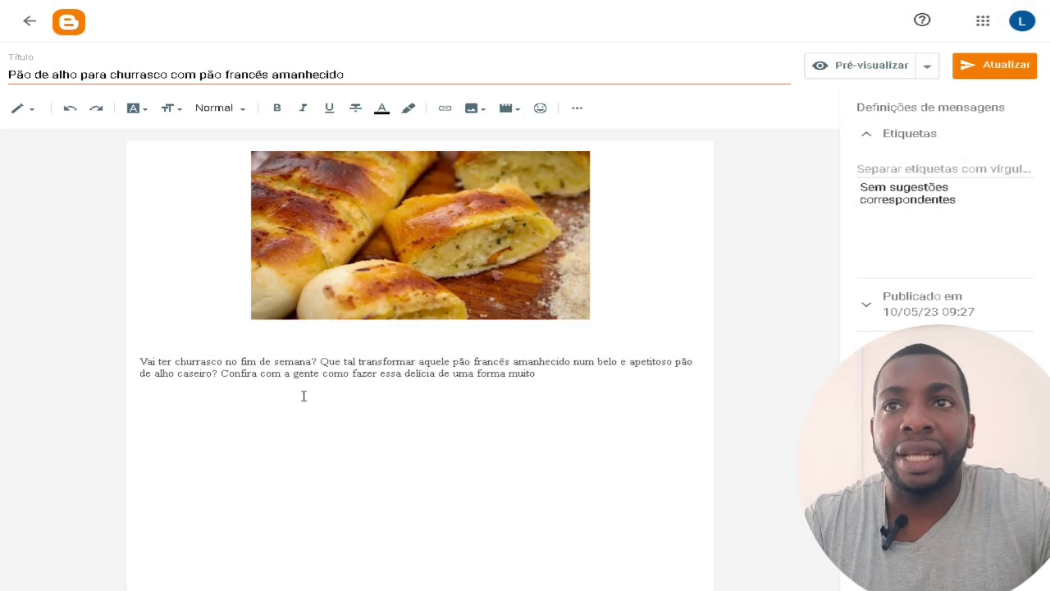
left_click(289, 342)
type("Criado por Milton Bhalove - Copyright © 2023")
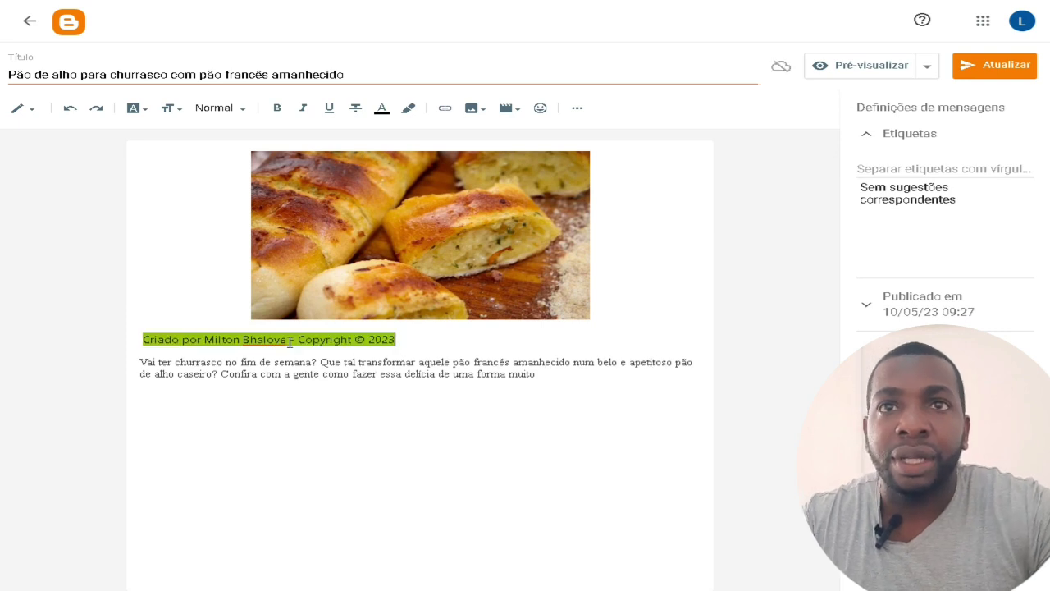
left_click_drag(406, 340, 136, 339)
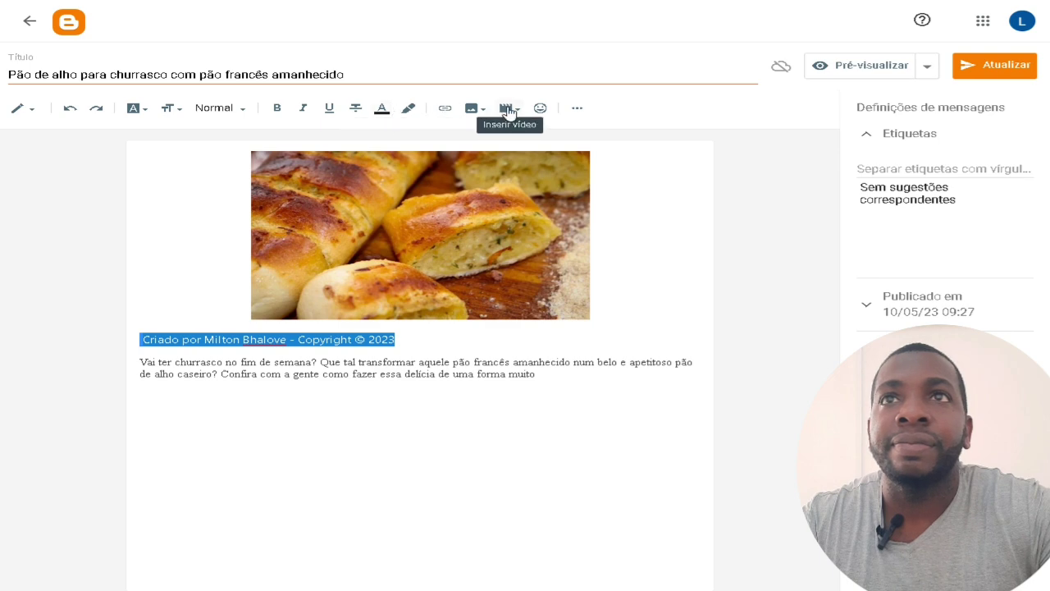
left_click(240, 114)
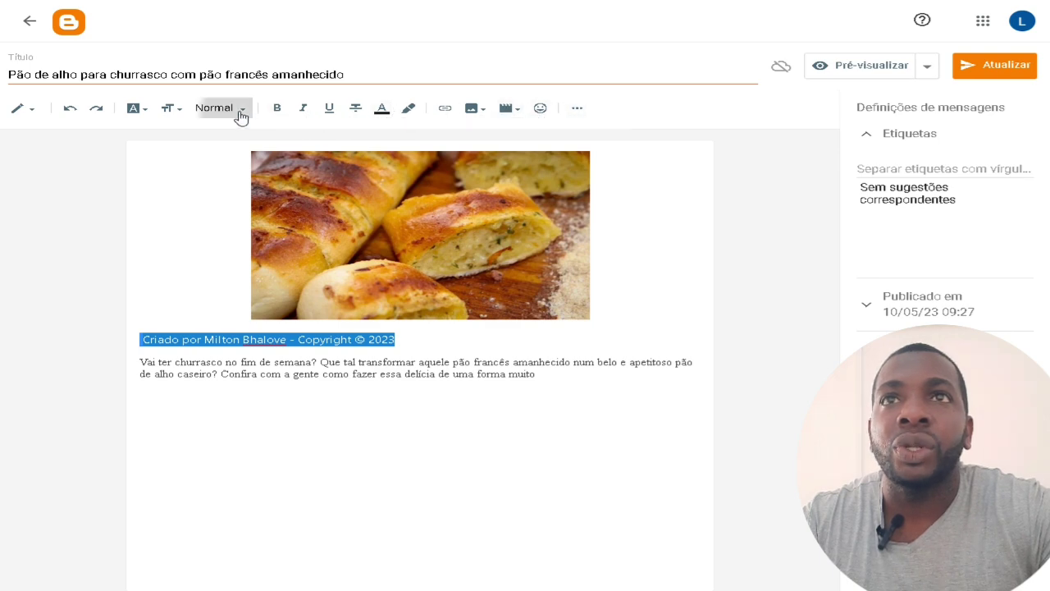
left_click(246, 116)
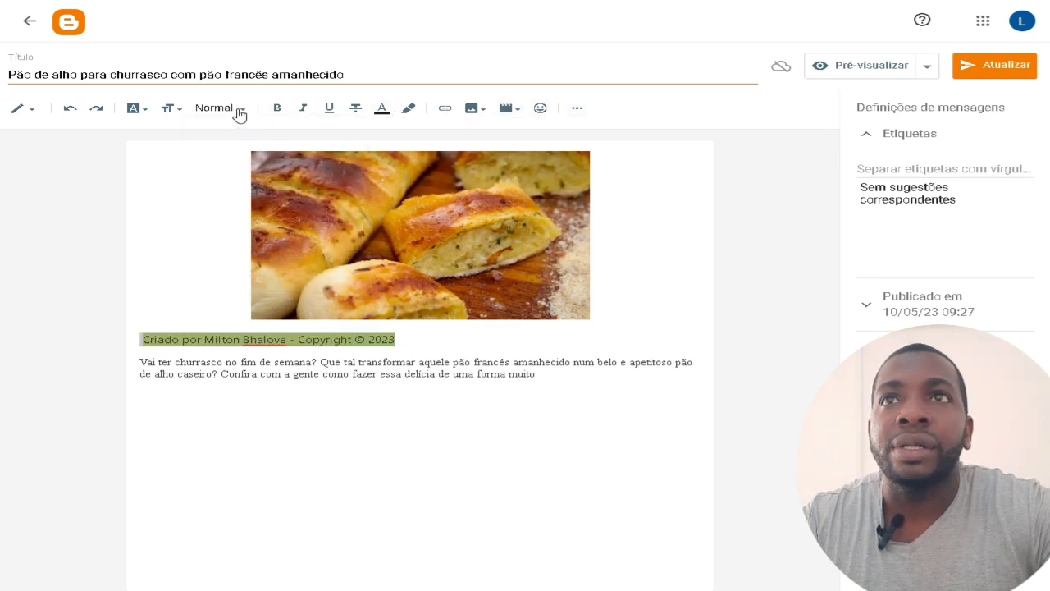
left_click(171, 109)
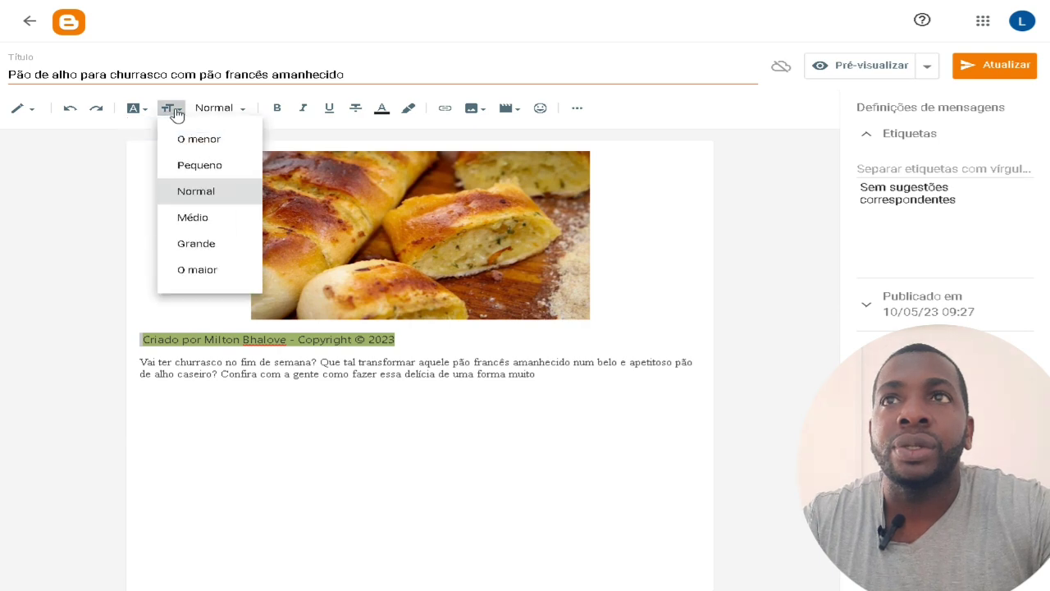
left_click(173, 112)
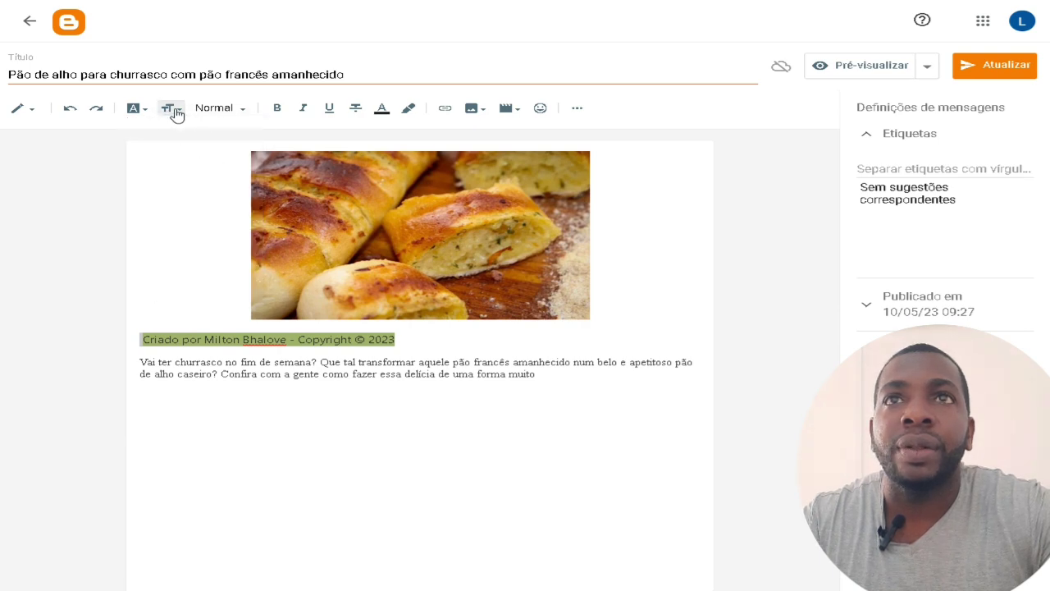
left_click(354, 112)
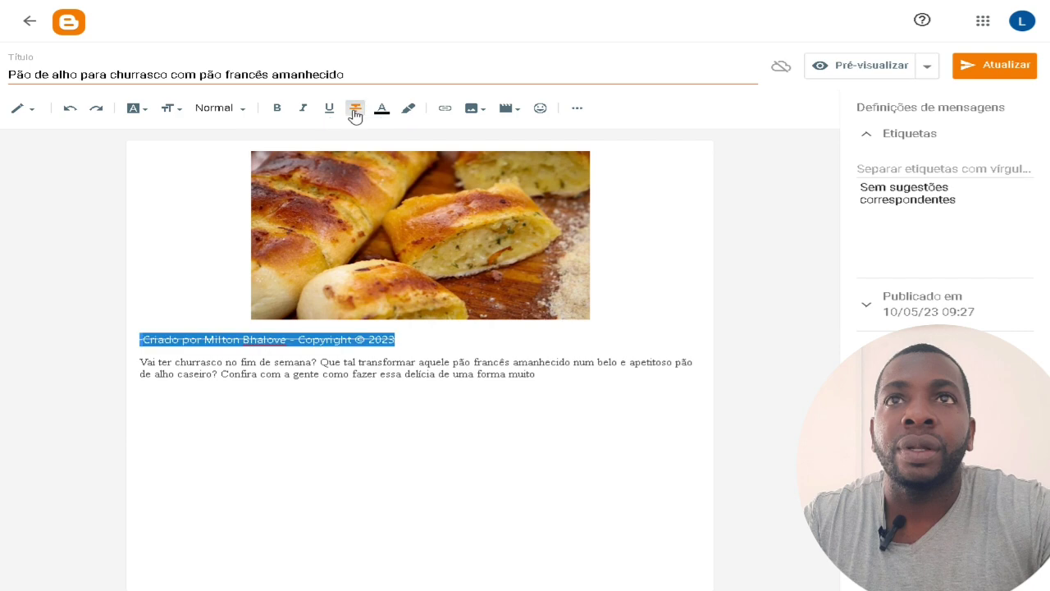
left_click(354, 112)
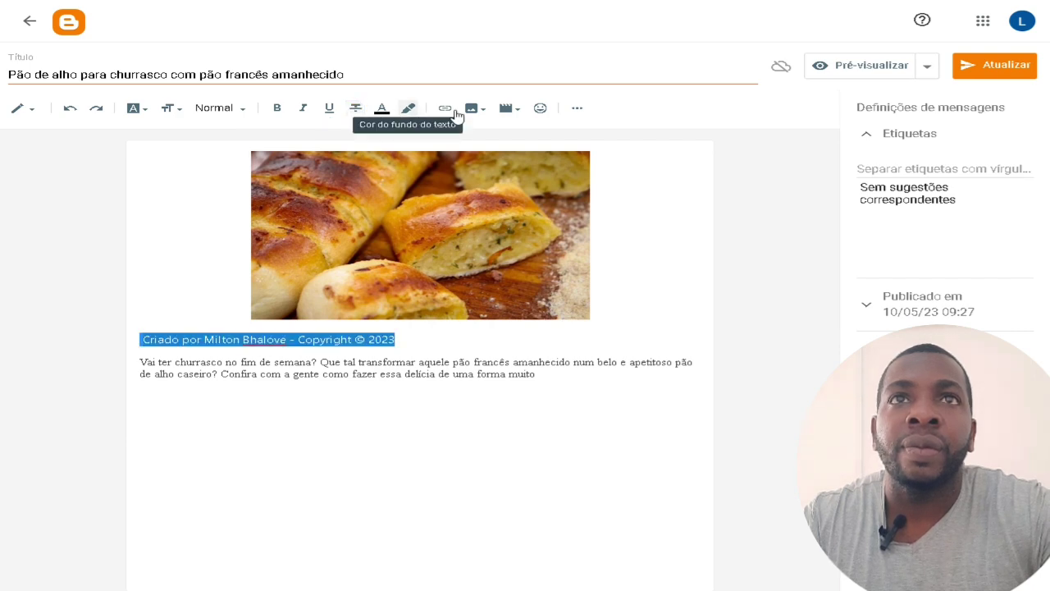
Show the additional formatting options and reselect the whole copyright line below the post's image.
left_click(578, 110)
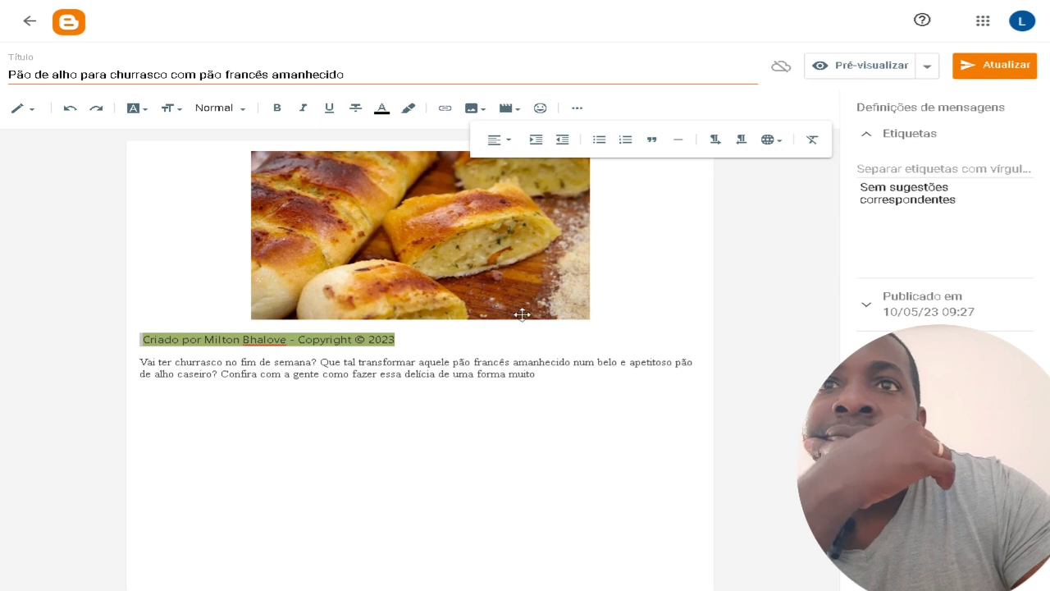
left_click(366, 340)
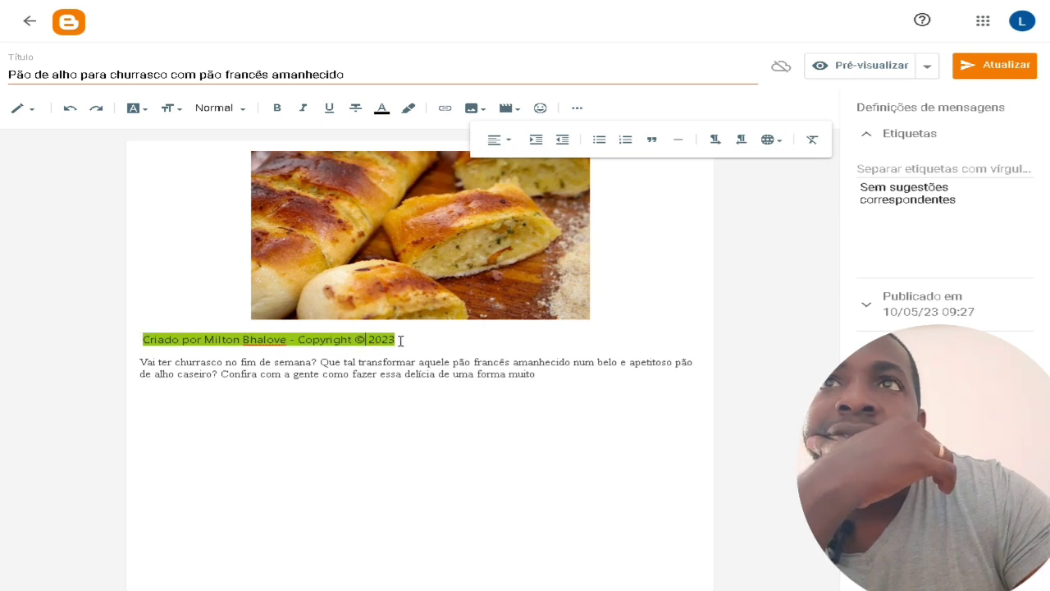
left_click_drag(401, 340, 142, 340)
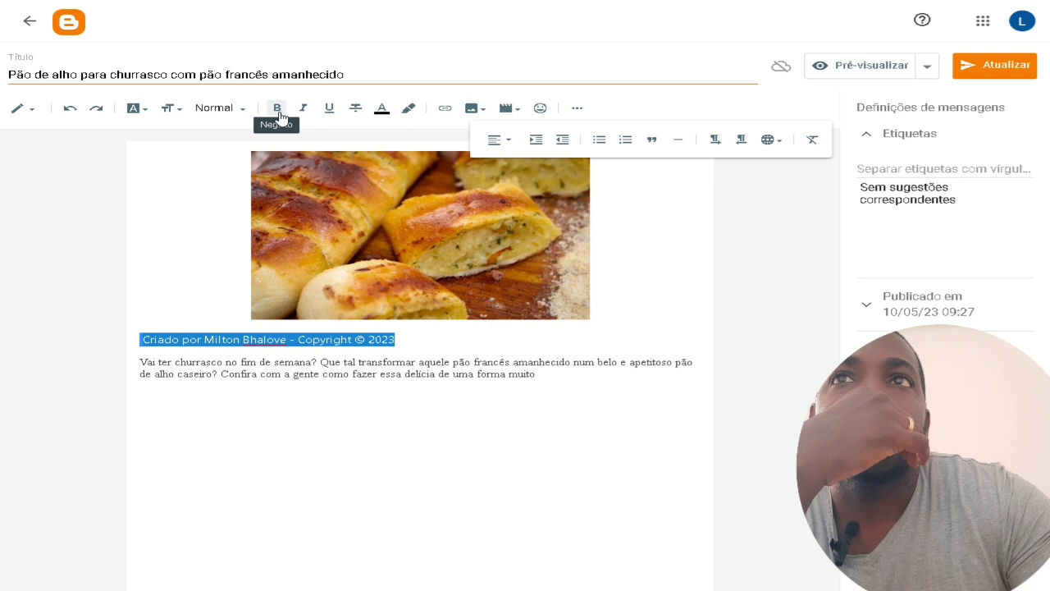
left_click(236, 113)
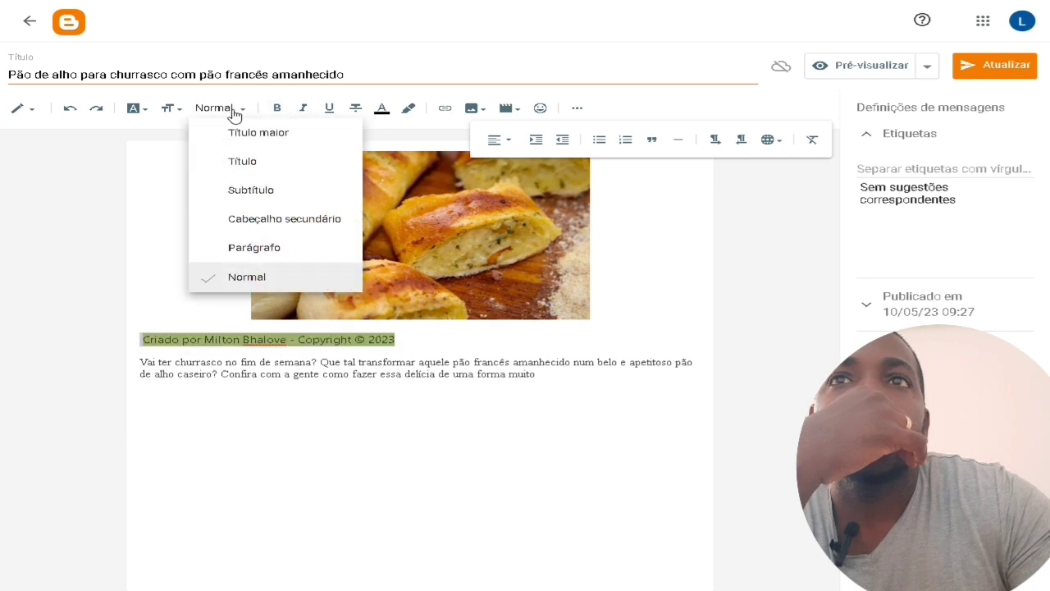
left_click(235, 115)
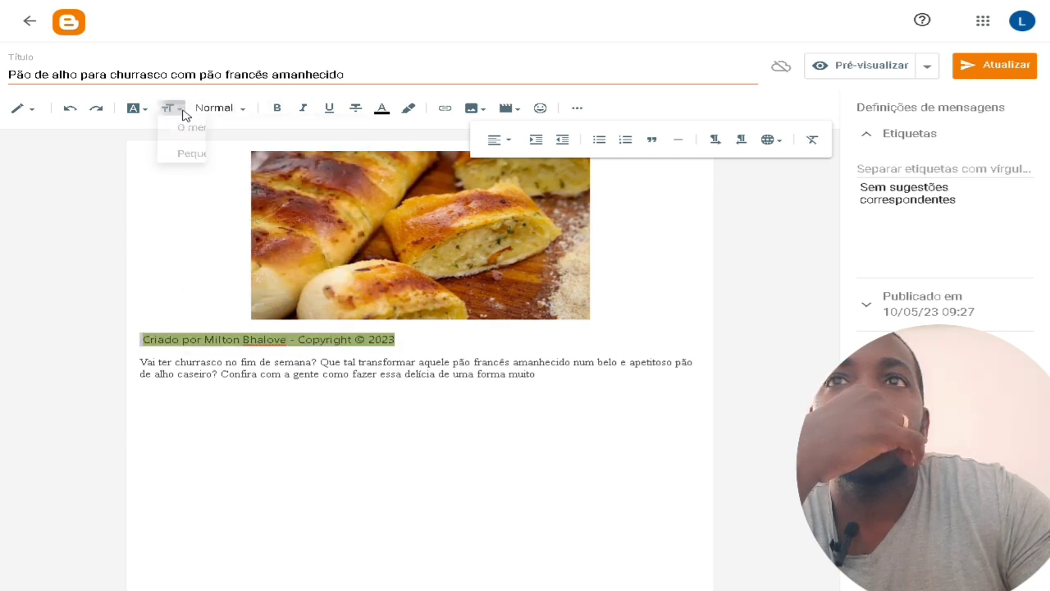
left_click(182, 113)
left_click(182, 114)
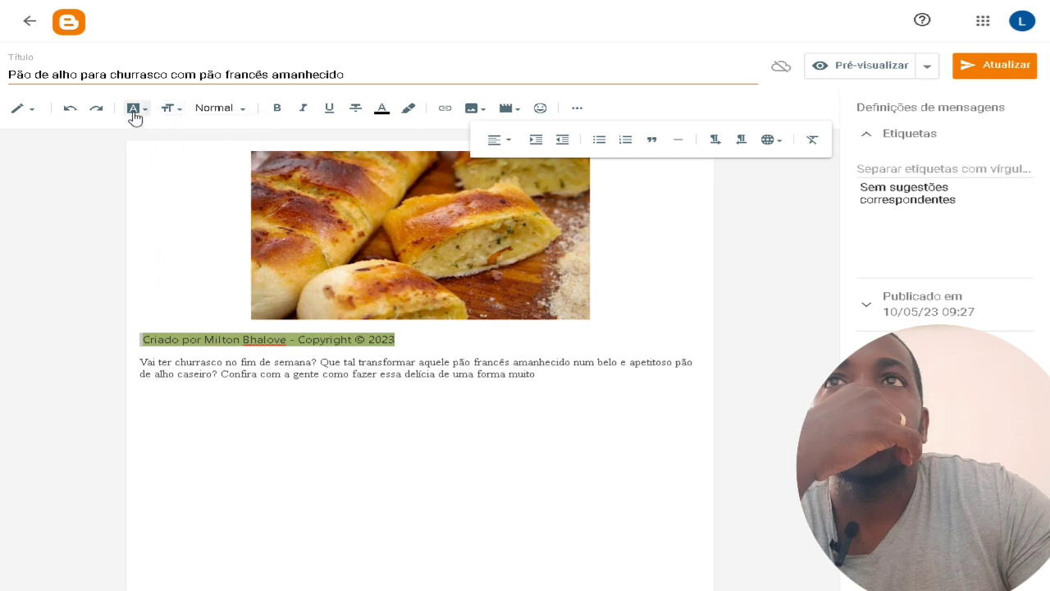
left_click(135, 115)
left_click(136, 114)
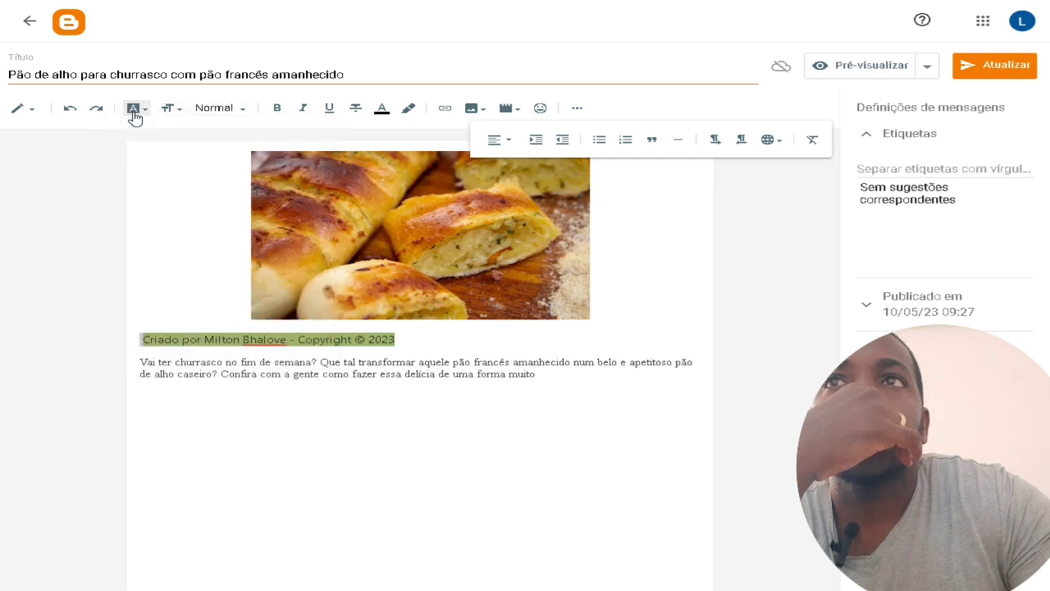
Examine the post's source in Vista de HTML, then return to Vista de composição.
left_click(25, 110)
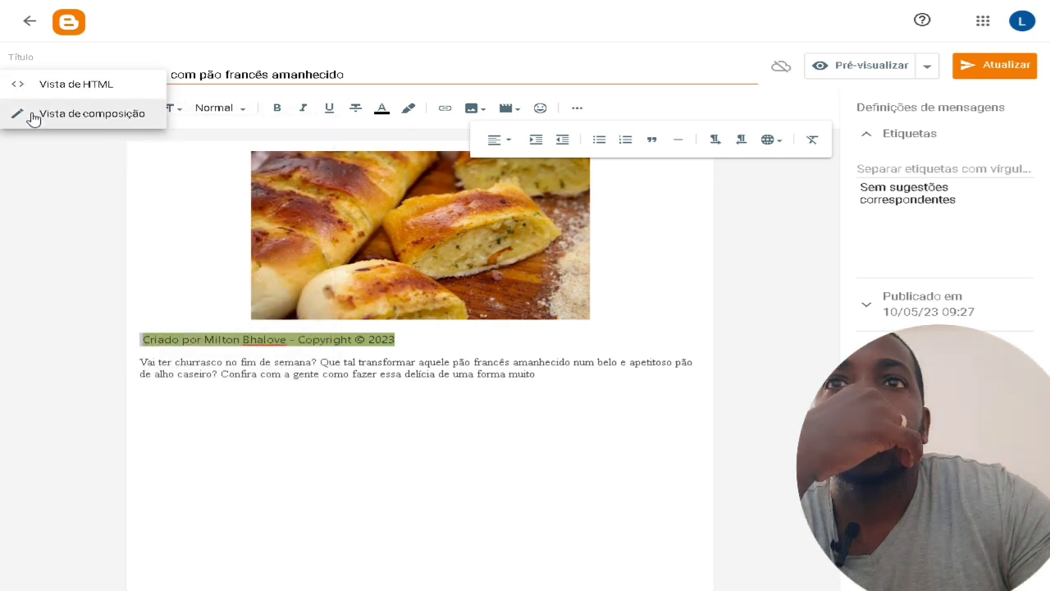
left_click(69, 83)
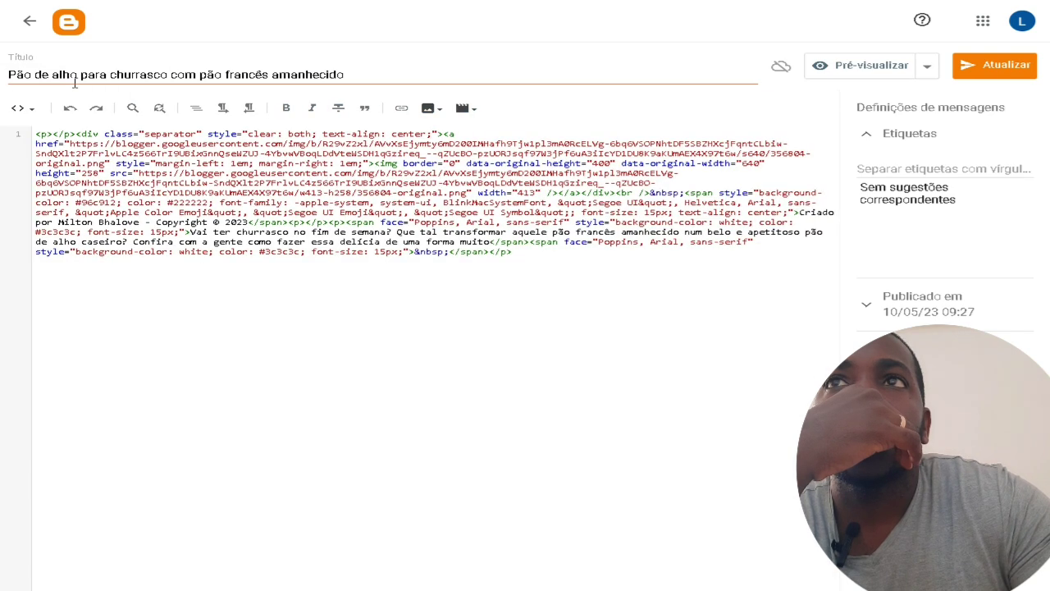
left_click(24, 109)
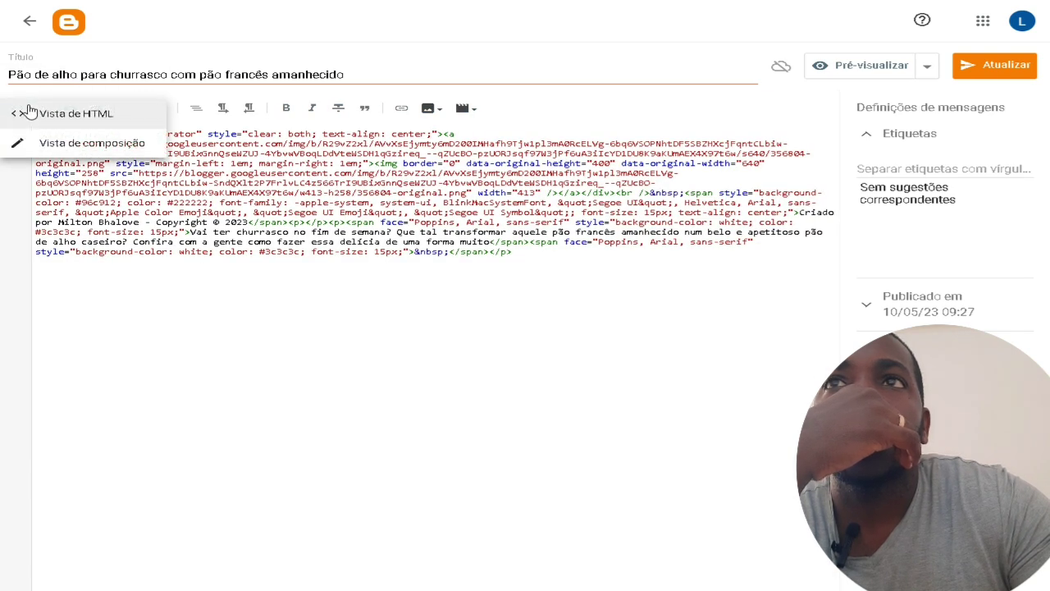
left_click(29, 116)
left_click(28, 112)
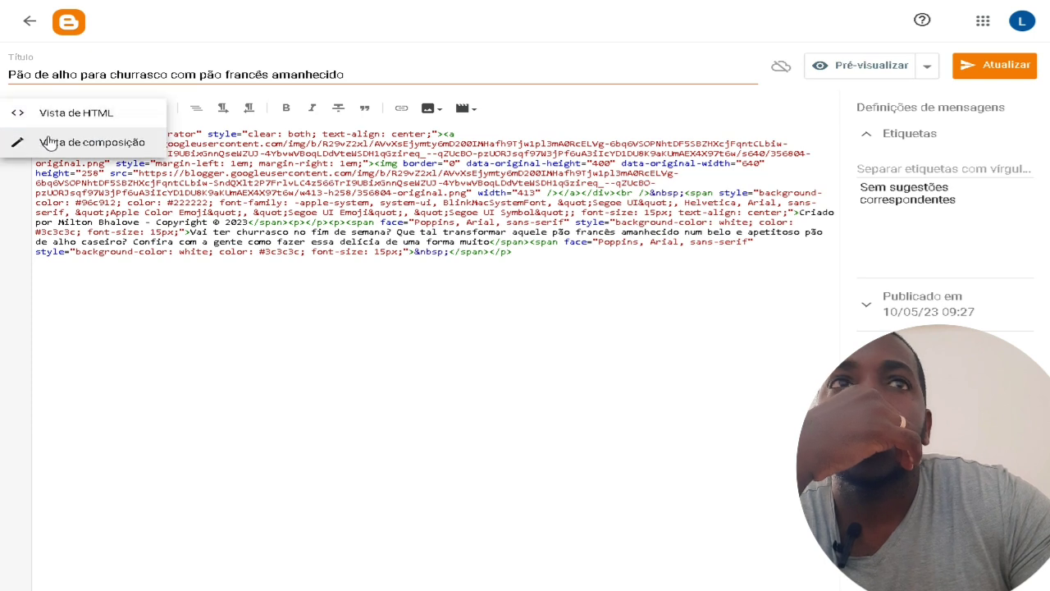
left_click(49, 142)
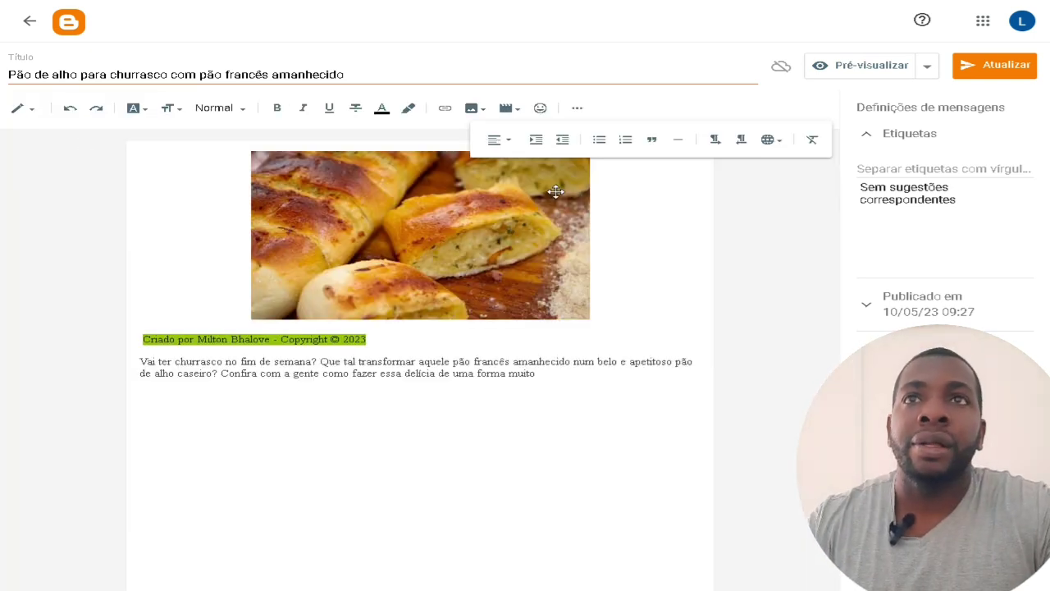
Select the whole copyright line again in the composition view and bring up the additional formatting options for it.
left_click(383, 354)
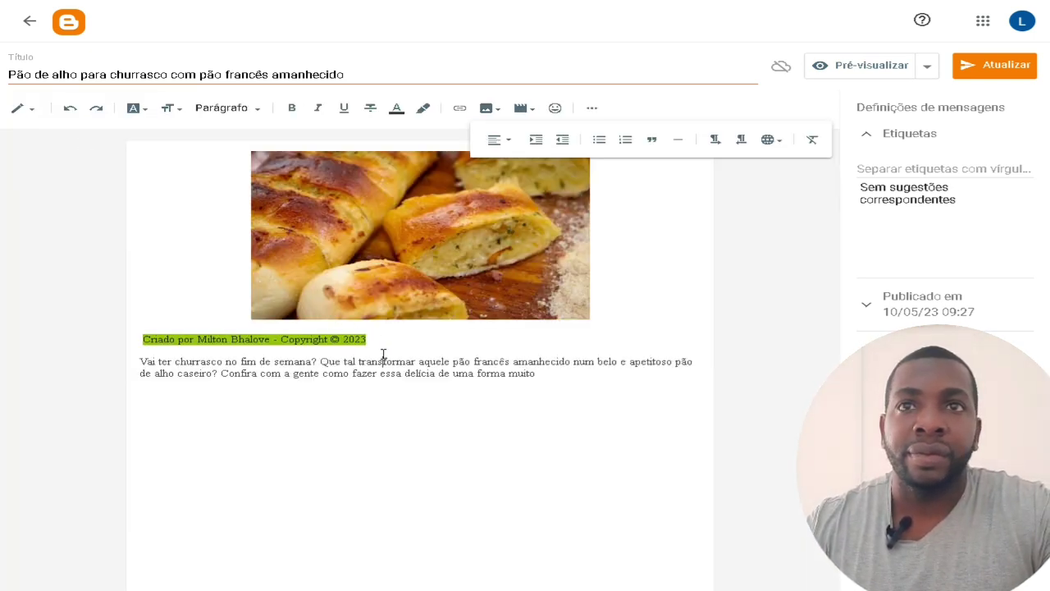
left_click_drag(403, 365, 140, 343)
left_click(359, 334)
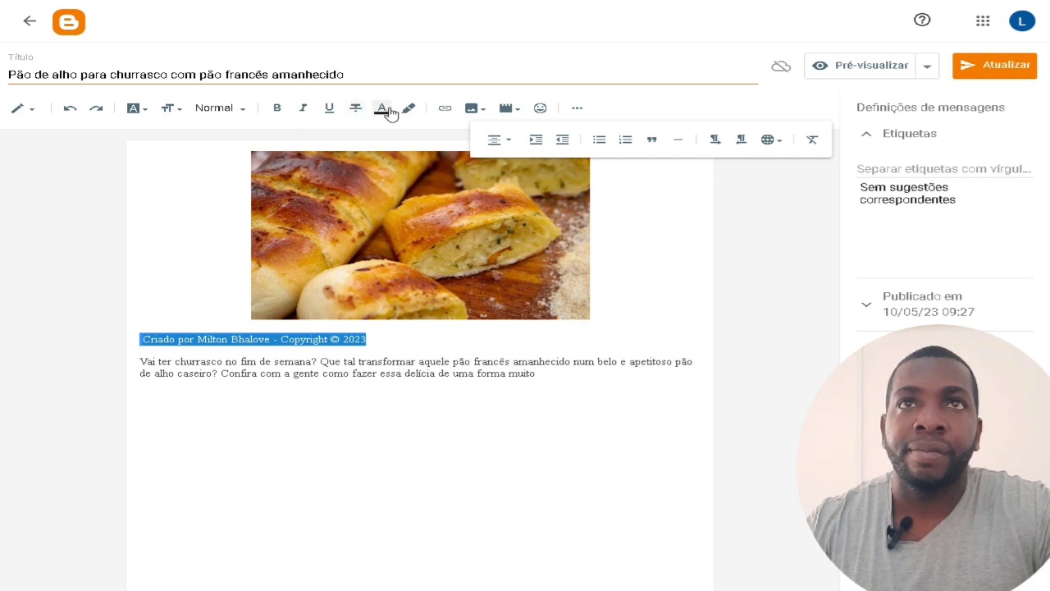
left_click(476, 109)
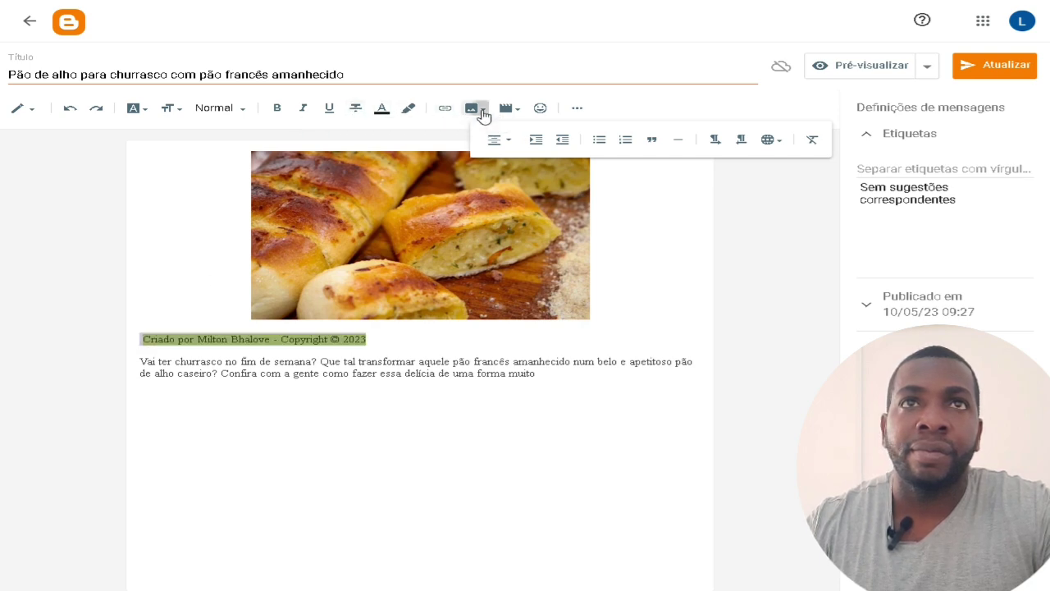
left_click(480, 115)
left_click(580, 111)
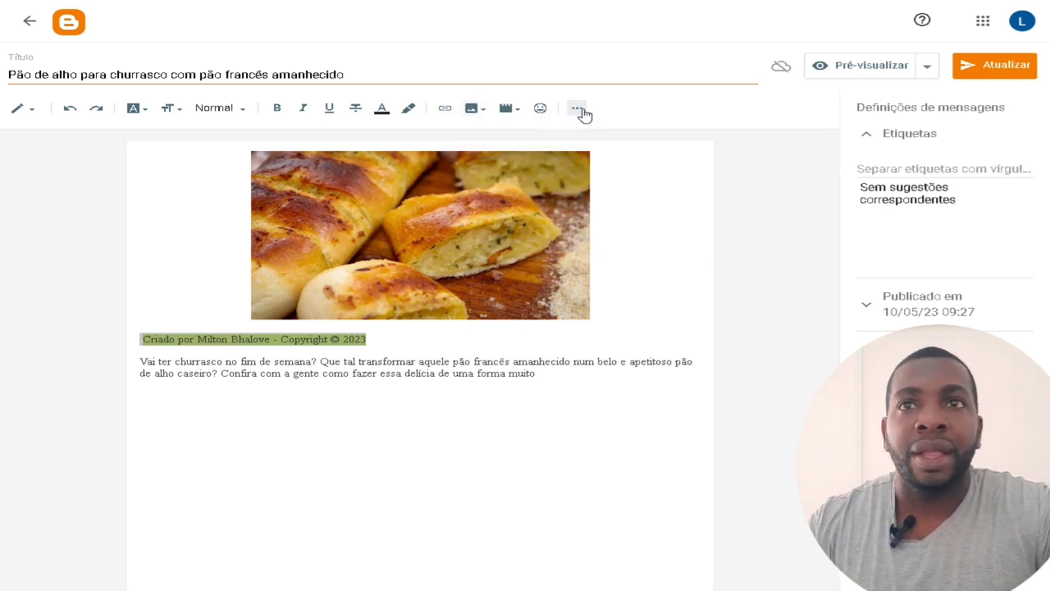
left_click(580, 110)
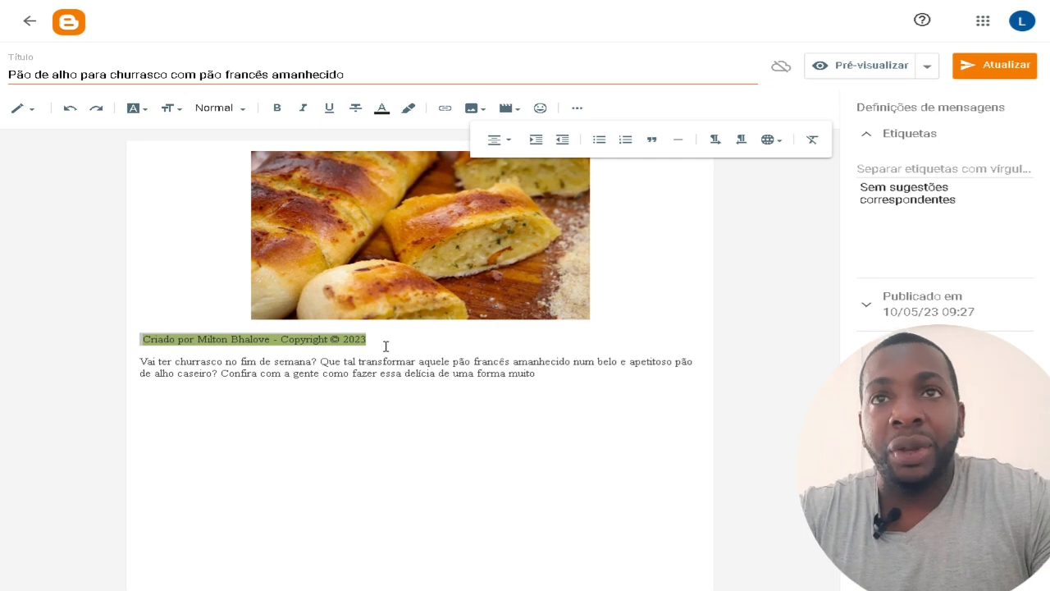